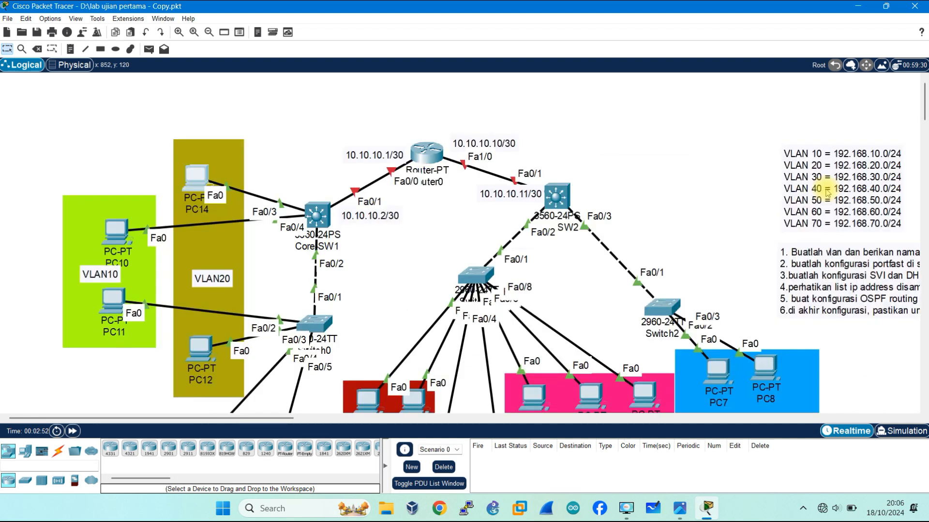
Read the VLAN subnet list and the six configuration tasks beside the topology
{"action": "scroll", "coordinate": [826, 191], "scroll_direction": "right", "scroll_amount": 10}
{"action": "scroll", "coordinate": [619, 192], "scroll_direction": "down", "scroll_amount": 1}
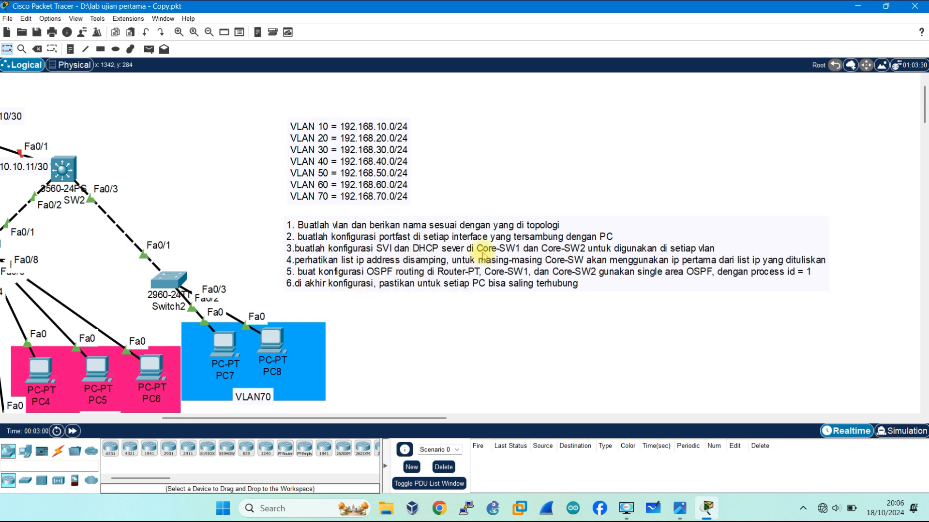
{"action": "scroll", "coordinate": [484, 255], "scroll_direction": "up", "scroll_amount": 1}
{"action": "scroll", "coordinate": [517, 272], "scroll_direction": "right", "scroll_amount": 6}
{"action": "scroll", "coordinate": [518, 272], "scroll_direction": "down", "scroll_amount": 1}
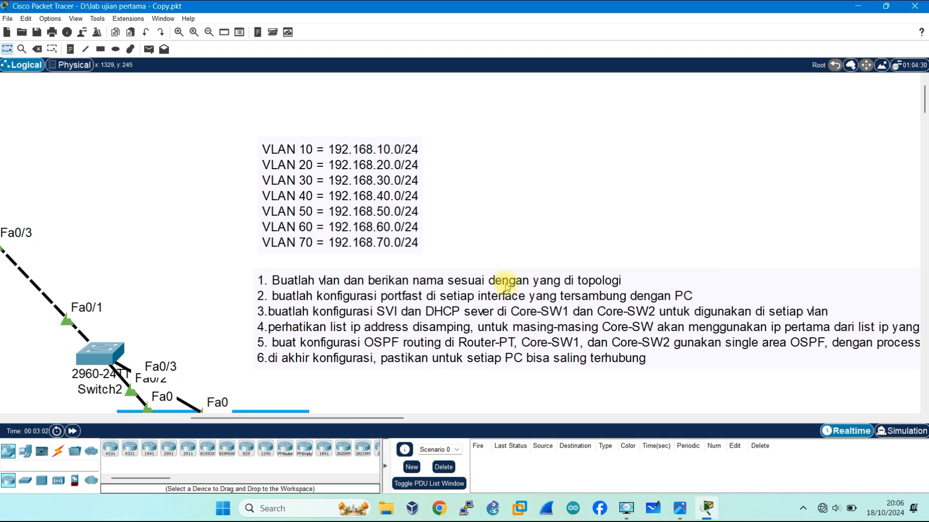
{"action": "scroll", "coordinate": [431, 309], "scroll_direction": "down", "scroll_amount": 1}
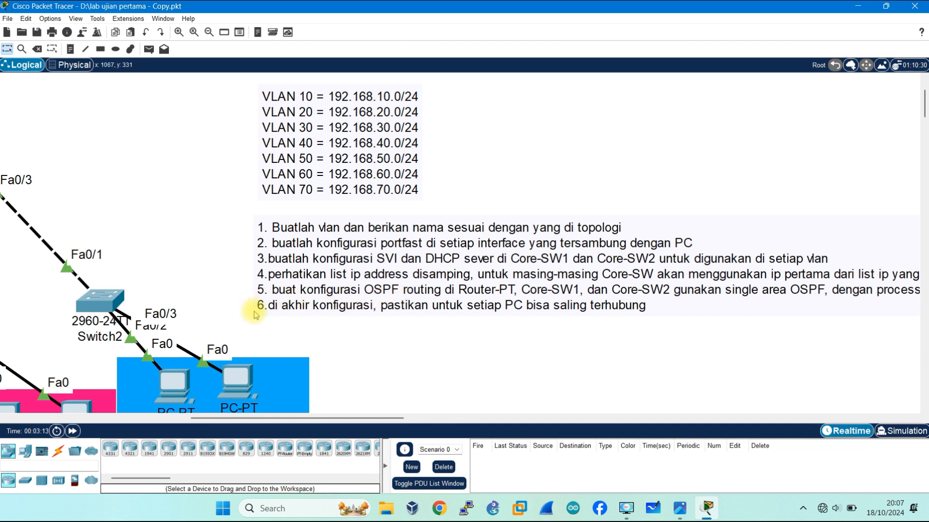
Examine the topology around Core-SW1, Switch0 and SW2, including port labels, link addresses and VLAN groups
{"action": "scroll", "coordinate": [260, 314], "scroll_direction": "down", "scroll_amount": 2}
{"action": "scroll", "coordinate": [233, 319], "scroll_direction": "left", "scroll_amount": 10}
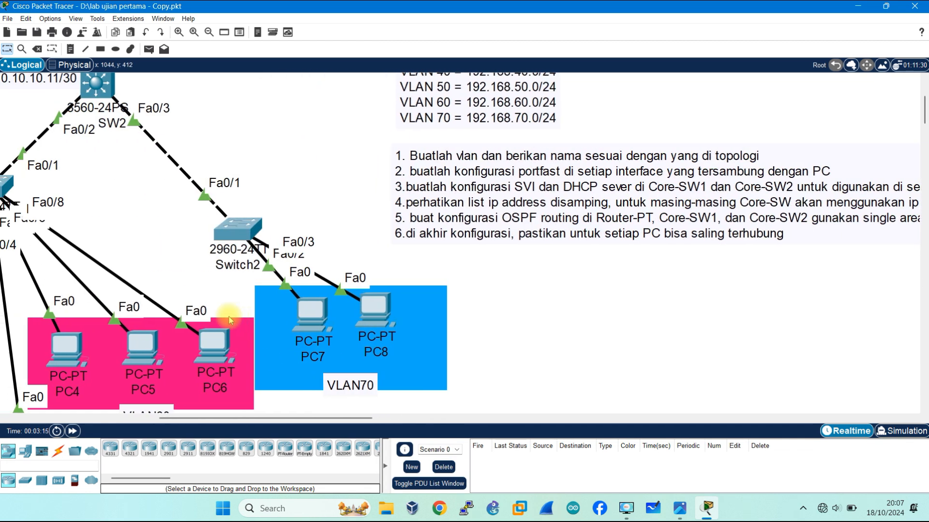
{"action": "scroll", "coordinate": [230, 320], "scroll_direction": "left", "scroll_amount": 4}
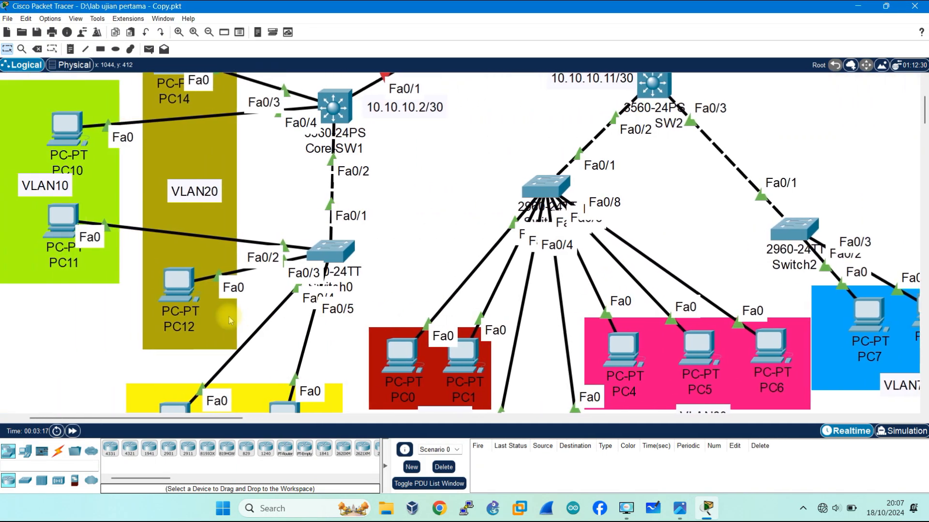
{"action": "scroll", "coordinate": [319, 302], "scroll_direction": "up", "scroll_amount": 1}
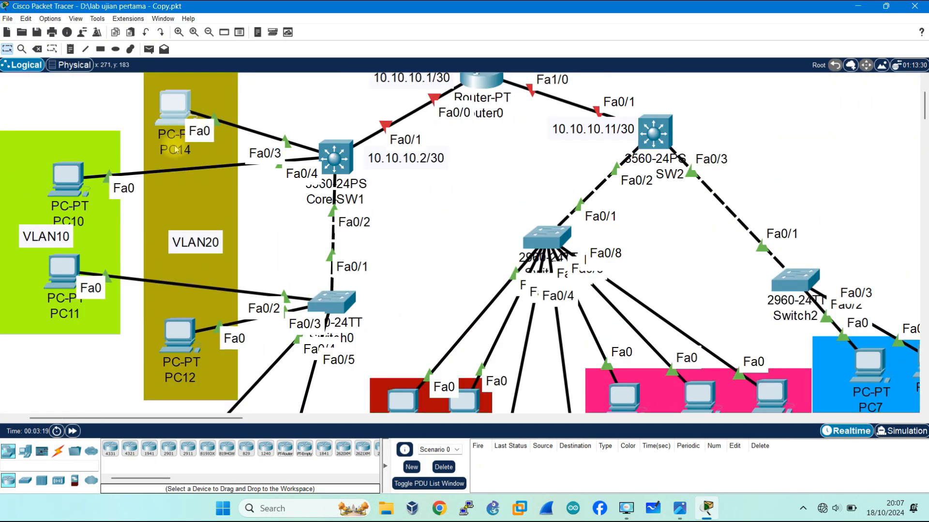
{"action": "scroll", "coordinate": [205, 236], "scroll_direction": "up", "scroll_amount": 1}
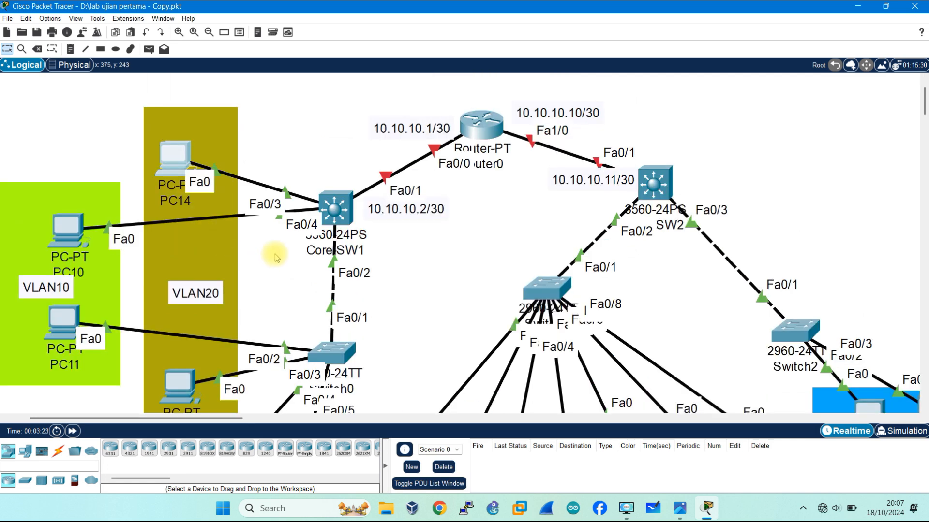
{"action": "scroll", "coordinate": [276, 257], "scroll_direction": "right", "scroll_amount": 5}
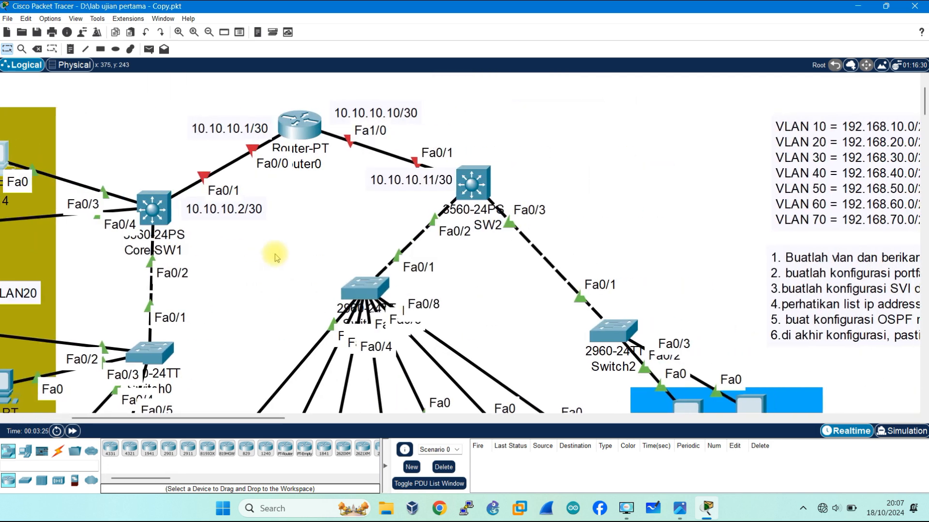
{"action": "scroll", "coordinate": [309, 278], "scroll_direction": "left", "scroll_amount": 6}
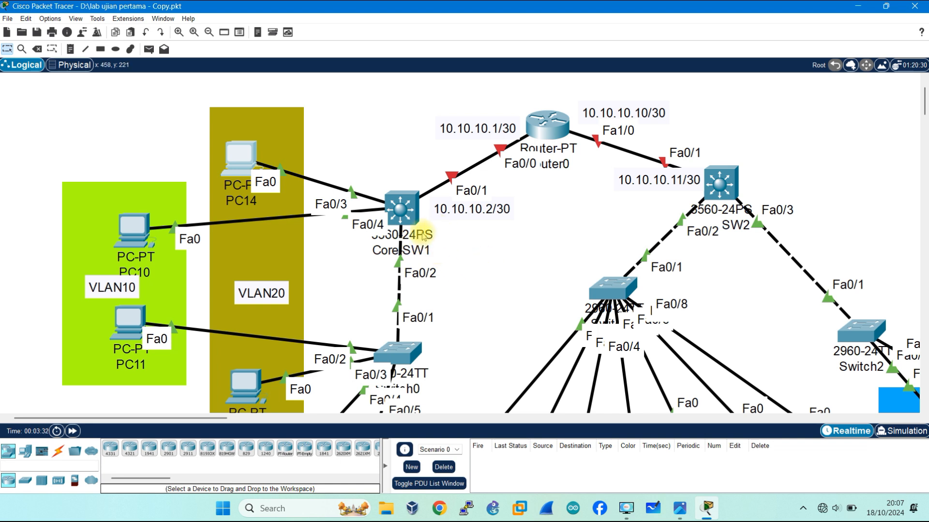
{"action": "scroll", "coordinate": [426, 213], "scroll_direction": "up", "scroll_amount": 1}
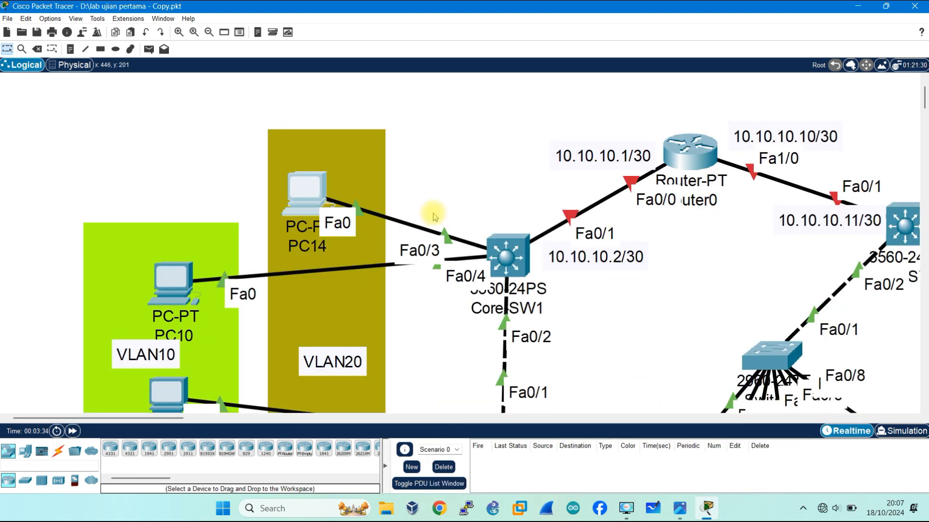
{"action": "scroll", "coordinate": [476, 253], "scroll_direction": "down", "scroll_amount": 3}
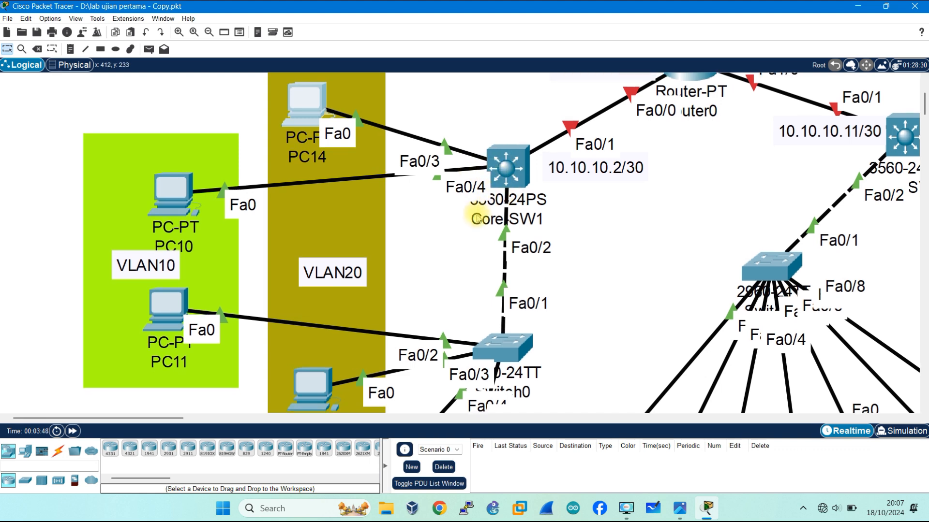
{"action": "scroll", "coordinate": [479, 216], "scroll_direction": "down", "scroll_amount": 1}
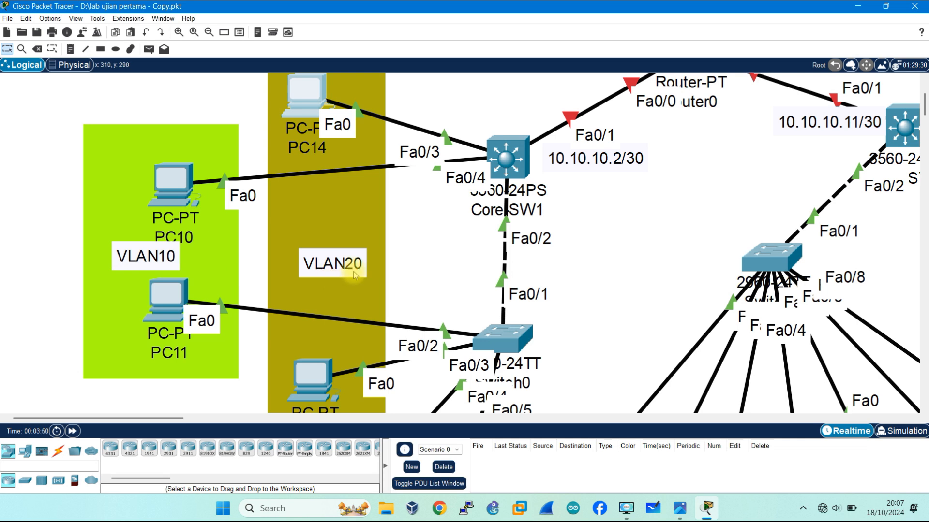
{"action": "scroll", "coordinate": [352, 269], "scroll_direction": "down", "scroll_amount": 5}
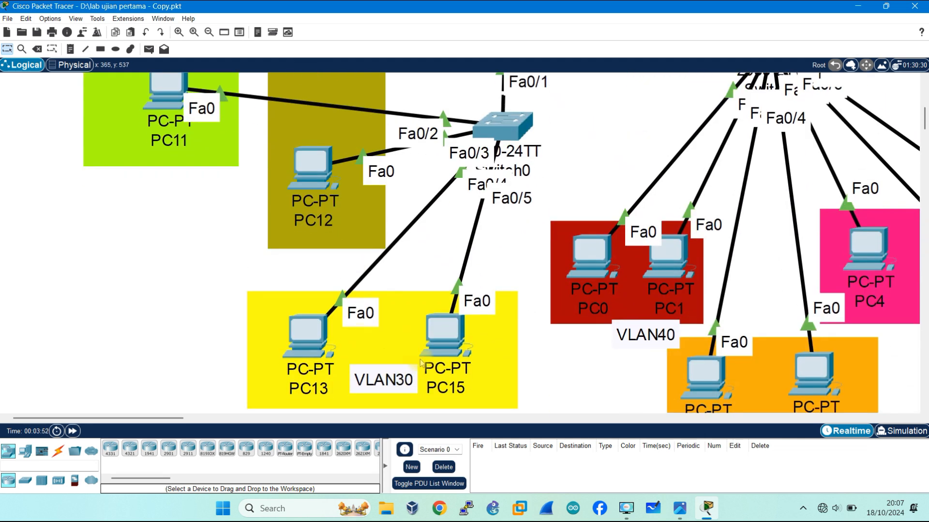
{"action": "scroll", "coordinate": [420, 359], "scroll_direction": "up", "scroll_amount": 6}
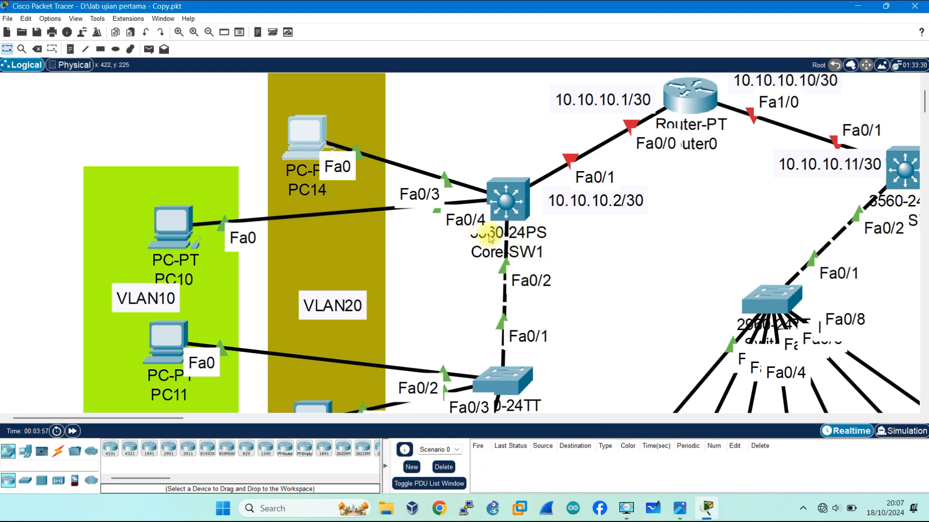
Open the command line of Core-SW1 and enter global configuration mode
{"action": "scroll", "coordinate": [490, 237], "scroll_direction": "right", "scroll_amount": 2}
{"action": "left_click", "coordinate": [401, 201]}
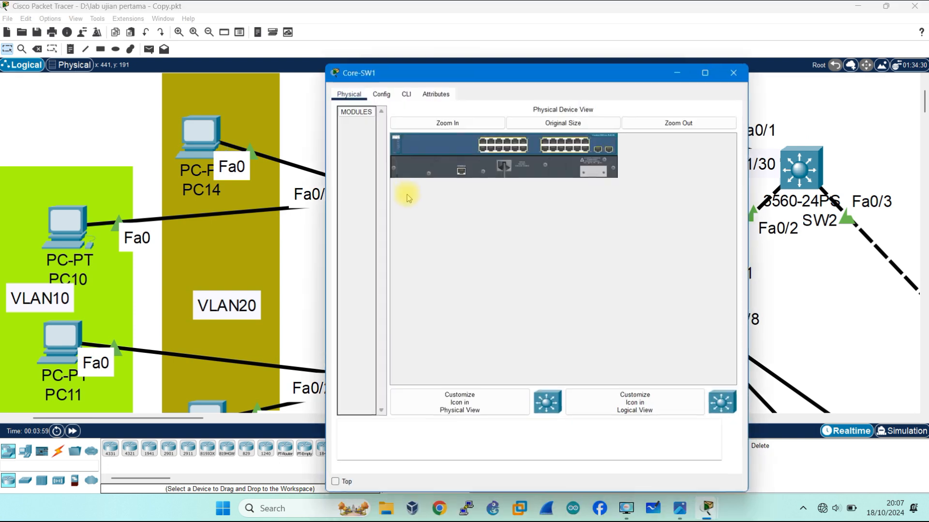
{"action": "left_click_drag", "start_coordinate": [478, 75], "coordinate": [629, 42]}
{"action": "left_click", "coordinate": [557, 59]}
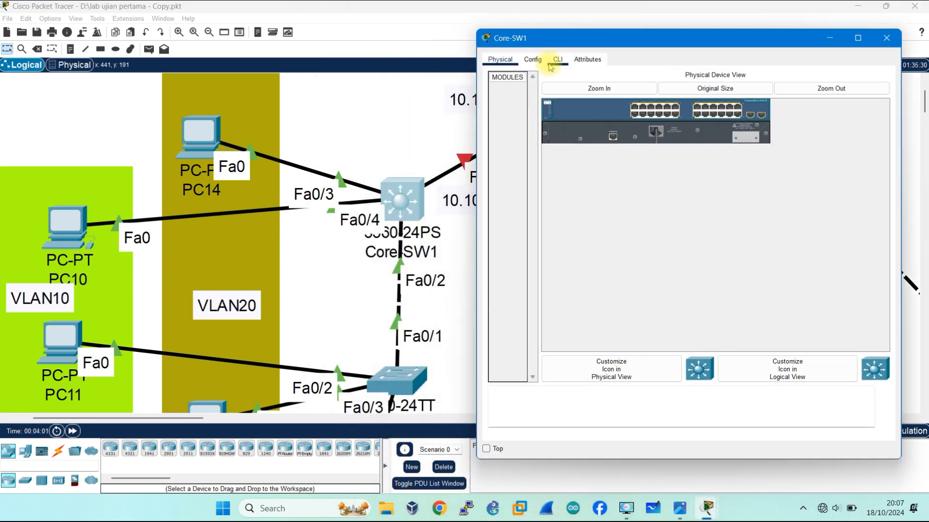
{"action": "key", "text": "Return"}
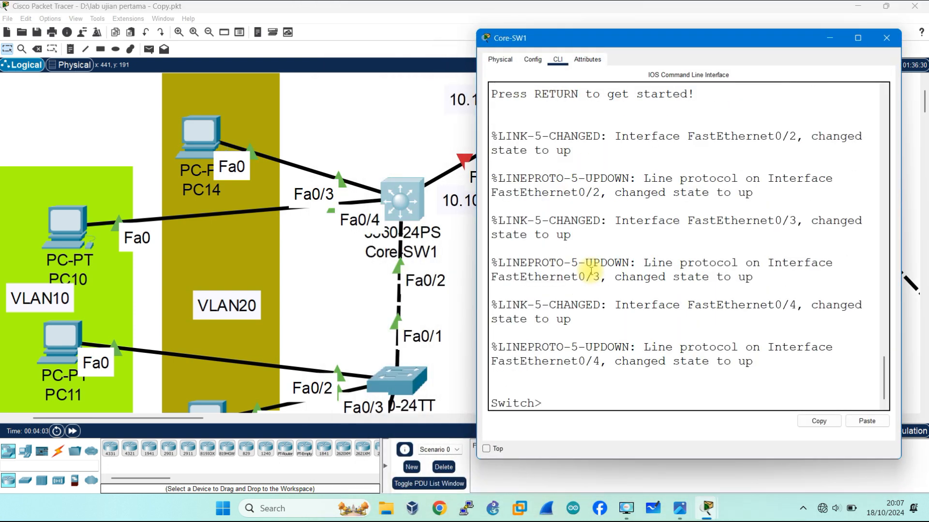
{"action": "type", "text": "en"}
{"action": "key", "text": "Return"}
{"action": "type", "text": "conf ter"}
{"action": "key", "text": "Return"}
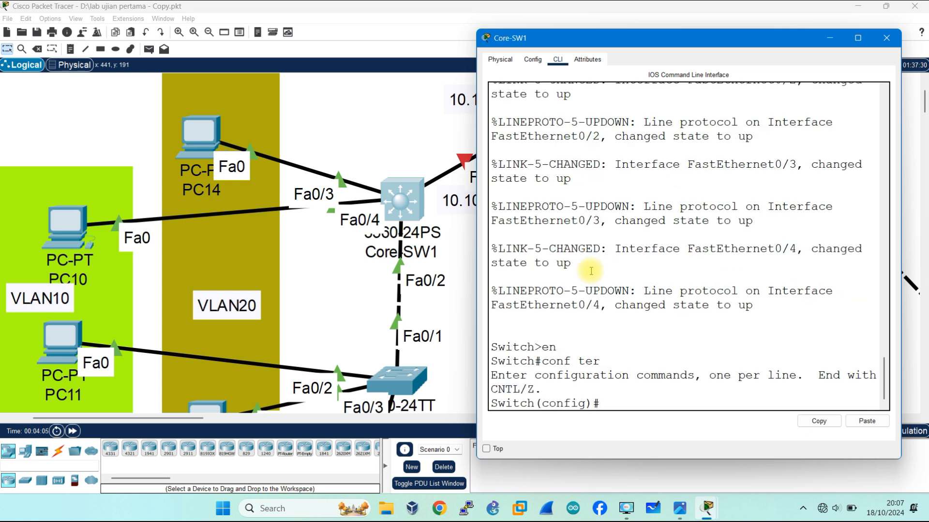
Create VLAN 10 named vlan10 and VLAN 20 named vlan20 on Core-SW1
{"action": "type", "text": "vlan 10"}
{"action": "key", "text": "Return"}
{"action": "type", "text": "name vlan10"}
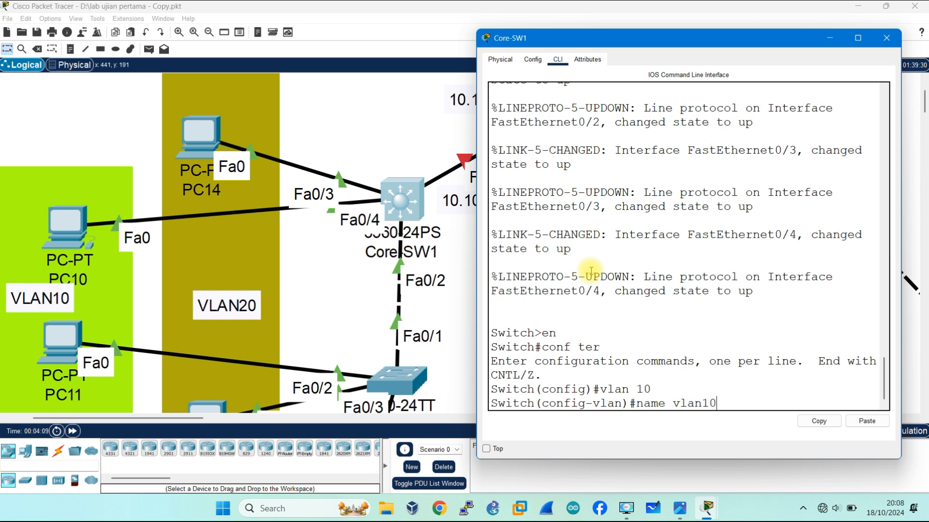
{"action": "key", "text": "Return"}
{"action": "type", "text": "vlan 20"}
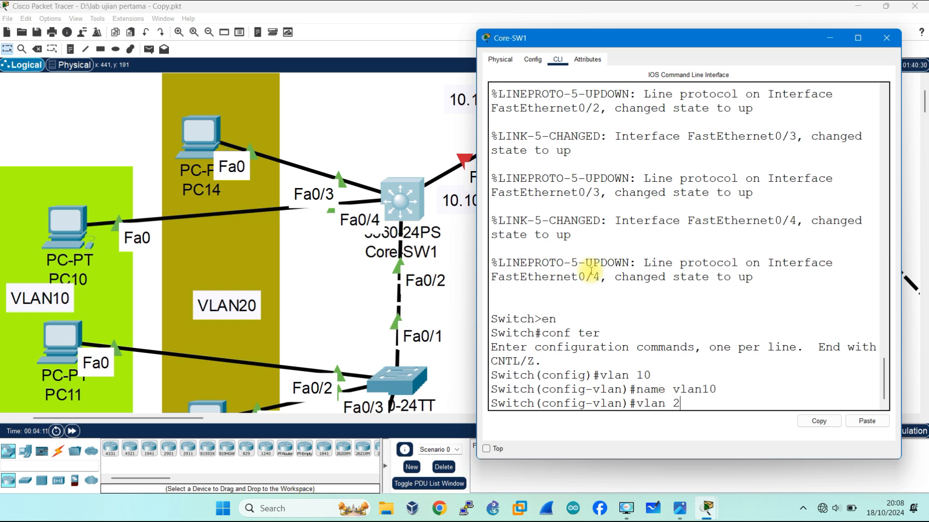
{"action": "key", "text": "Return"}
{"action": "type", "text": "name vlan"}
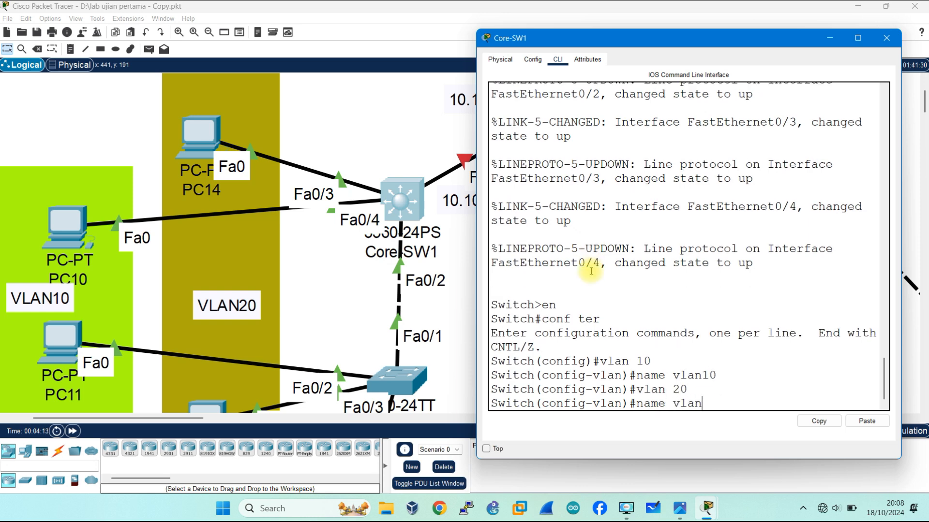
{"action": "type", "text": "20"}
{"action": "key", "text": "Return"}
Create VLAN 30 named vlan30 on Core-SW1 and return to global configuration mode
{"action": "type", "text": "vlan 30"}
{"action": "key", "text": "Return"}
{"action": "type", "text": "name vv"}
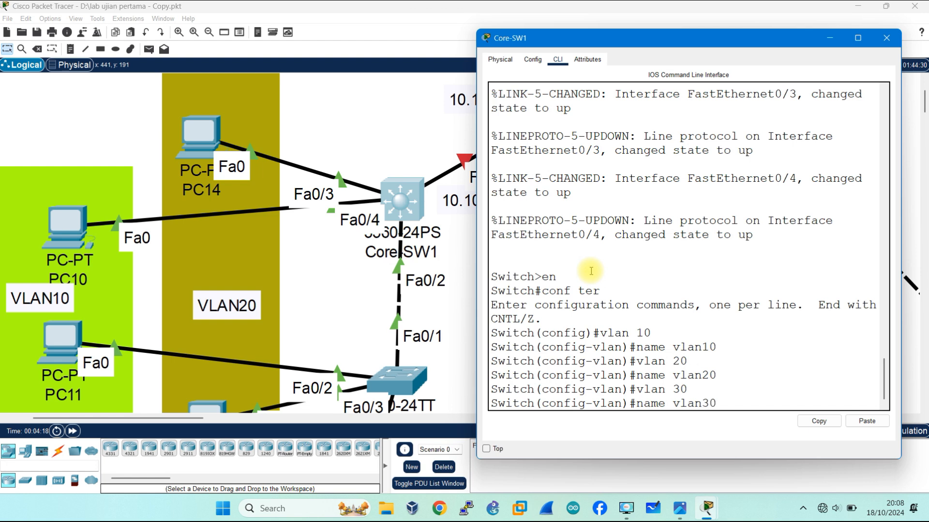
{"action": "key", "text": "Return"}
{"action": "key", "text": "Return"}
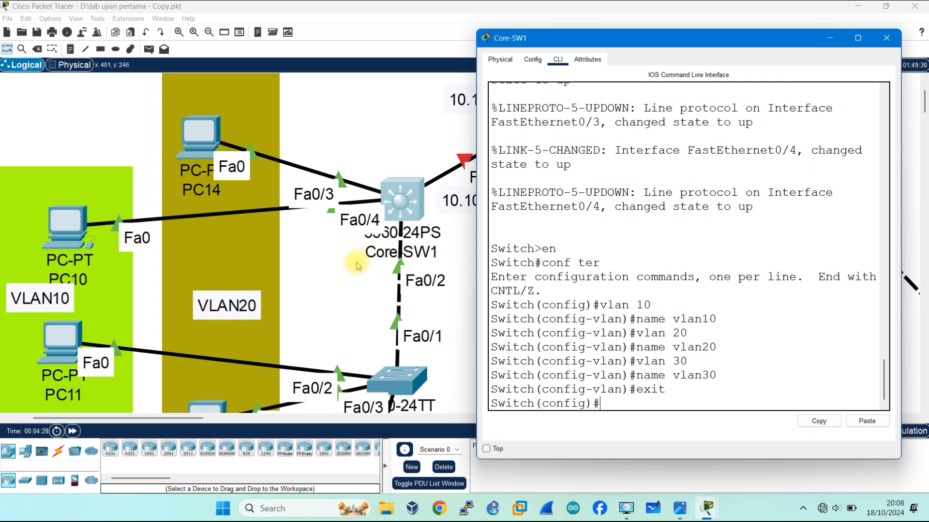
Configure Core-SW1 interface f0/3 as an access port in VLAN 20 and exit the interface
{"action": "scroll", "coordinate": [332, 286], "scroll_direction": "left", "scroll_amount": 3}
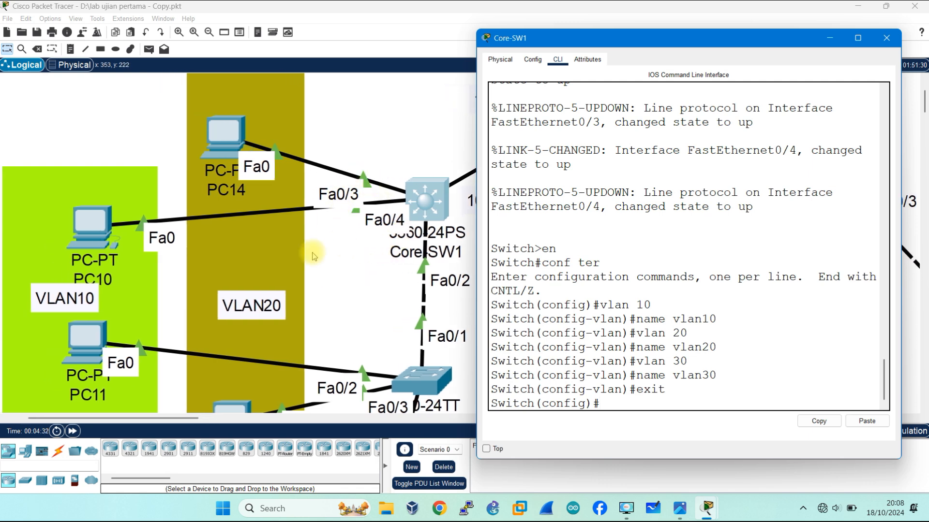
{"action": "type", "text": "inter f0"}
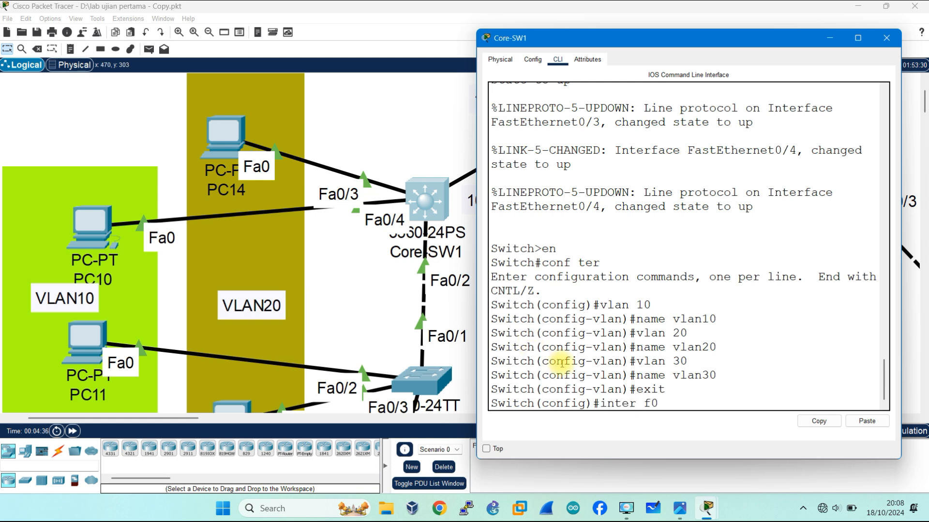
{"action": "type", "text": "/3"}
{"action": "key", "text": "Return"}
{"action": "type", "text": "sw m"}
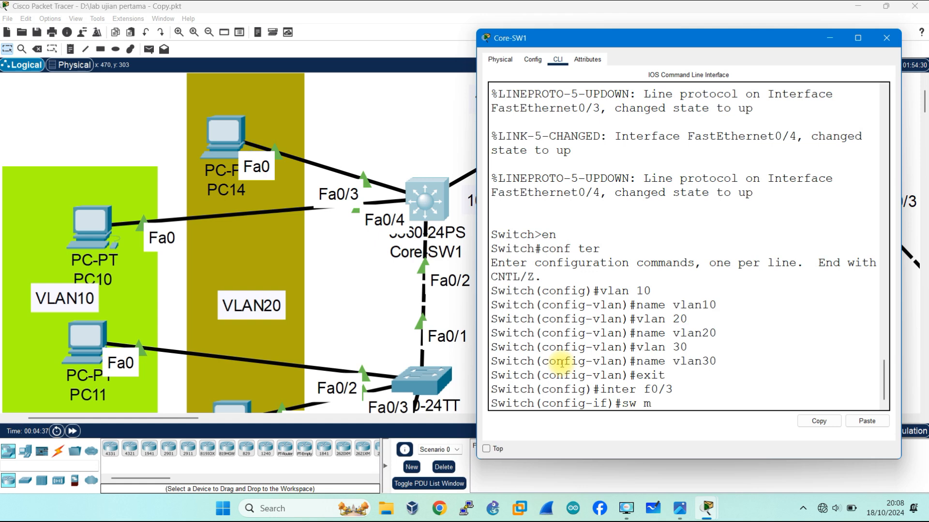
{"action": "type", "text": "ode acc"}
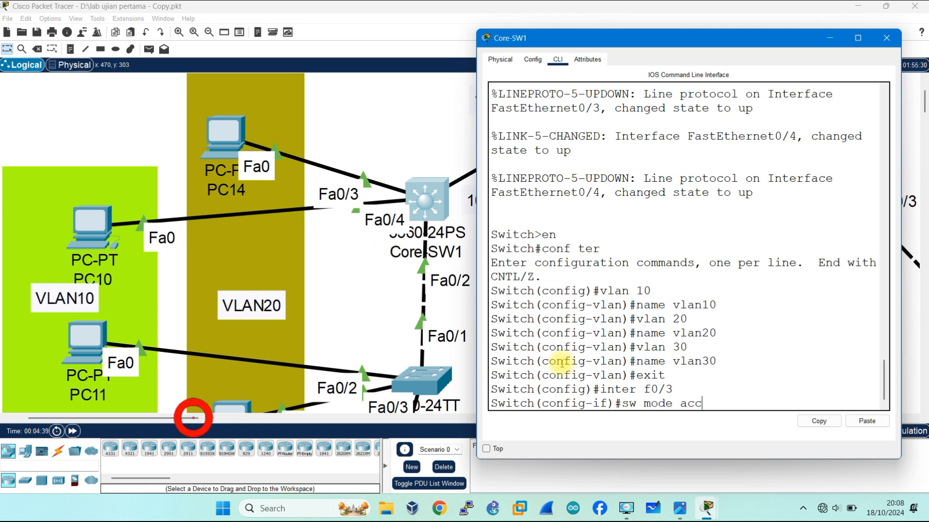
{"action": "key", "text": "Return"}
{"action": "type", "text": "sw acc vlan 2"}
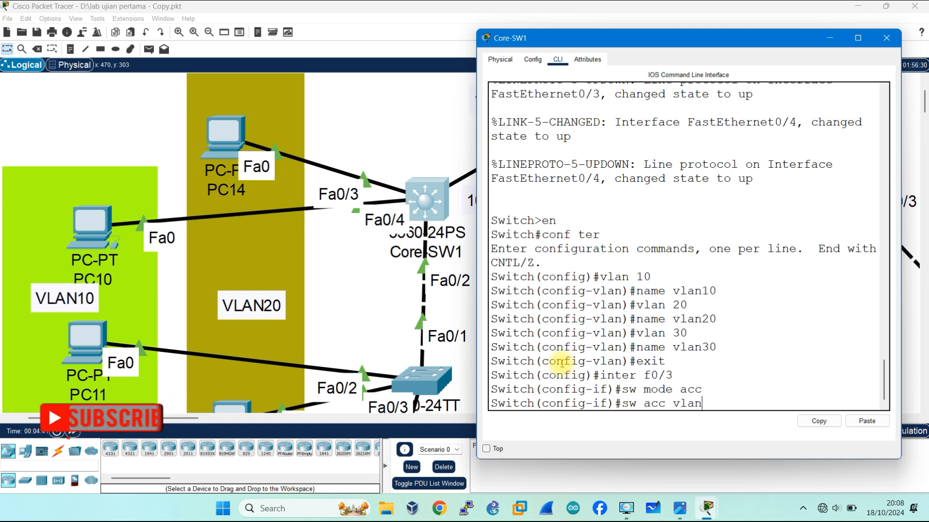
{"action": "key", "text": "BackSpace"}
{"action": "type", "text": "20"}
{"action": "key", "text": "Return"}
{"action": "type", "text": "e"}
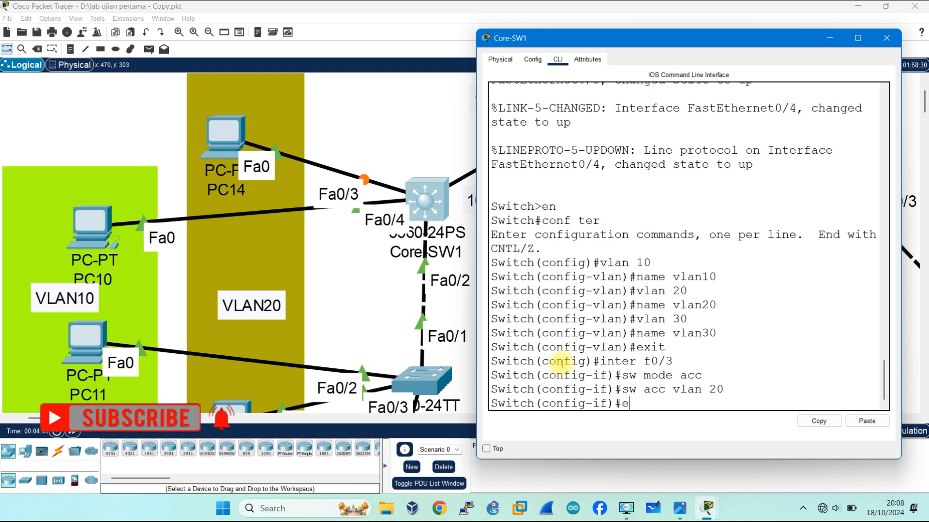
{"action": "type", "text": "x"}
{"action": "key", "text": "Return"}
{"action": "type", "text": "inter f0/4"}
{"action": "key", "text": "Return"}
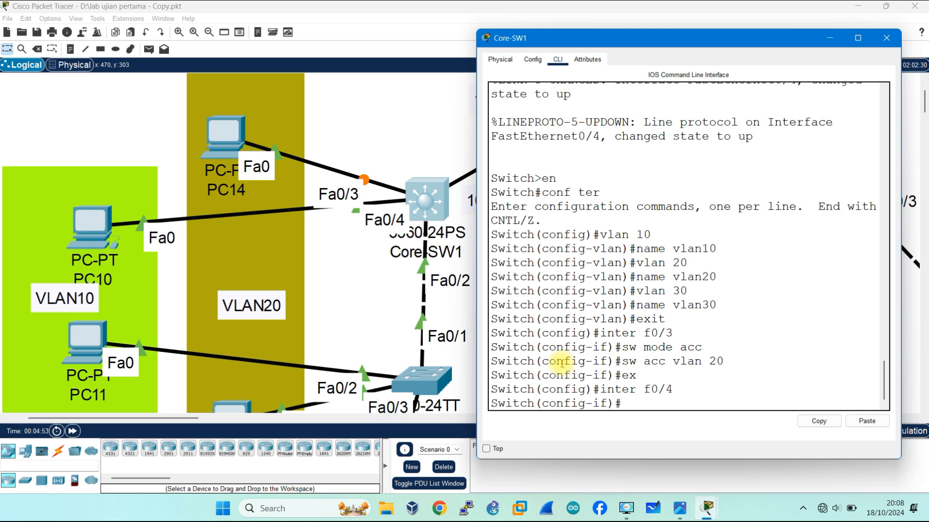
{"action": "type", "text": "exit"}
{"action": "key", "text": "Return"}
Enable spanning-tree portfast on Core-SW1 interface f0/3 and exit the interface
{"action": "type", "text": "in"}
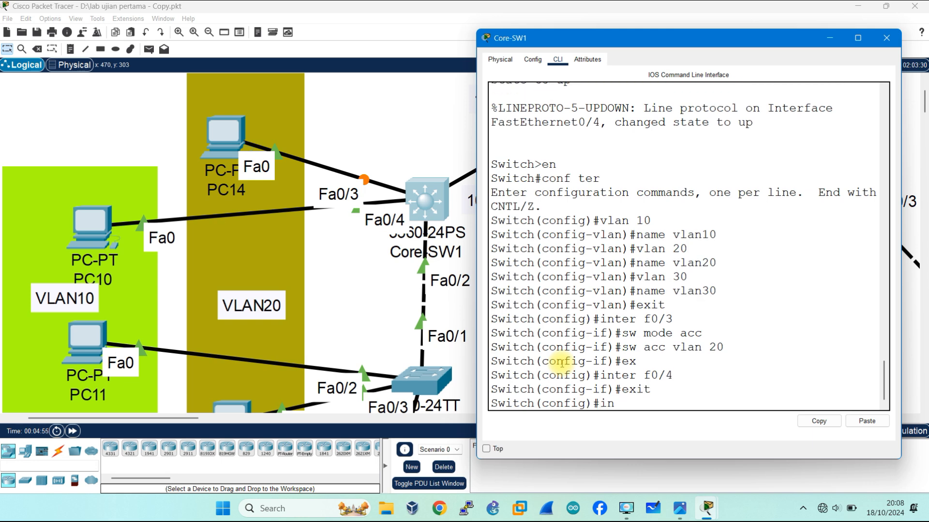
{"action": "type", "text": "ter f0/3"}
{"action": "key", "text": "Return"}
{"action": "type", "text": "span"}
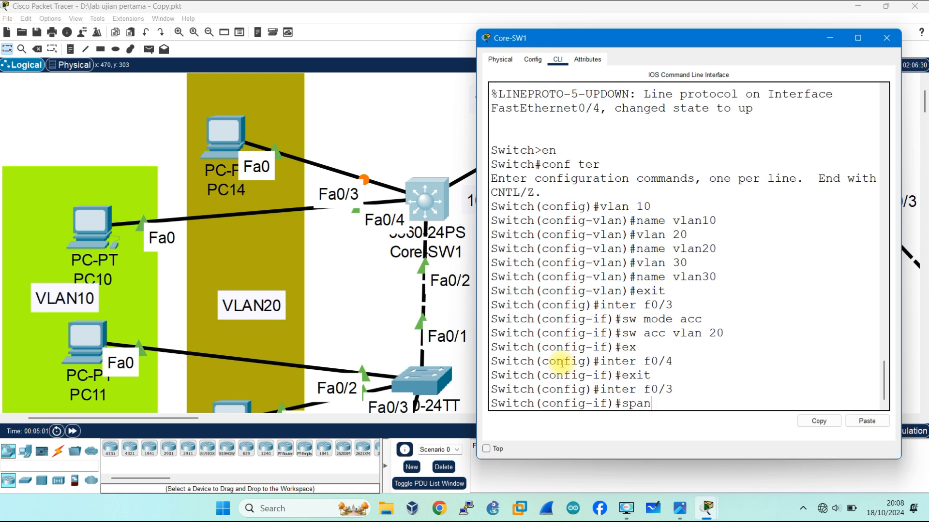
{"action": "type", "text": " por"}
{"action": "key", "text": "Tab"}
{"action": "key", "text": "Return"}
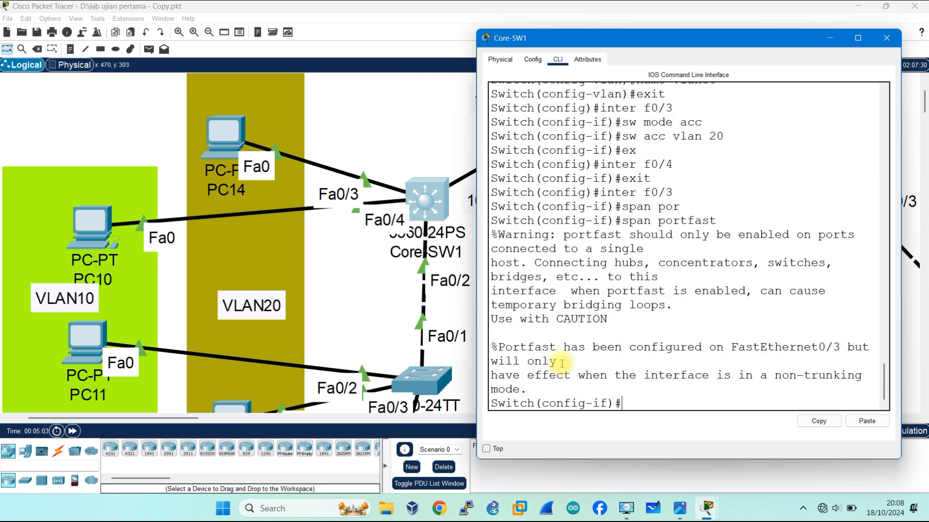
{"action": "type", "text": "ex"}
{"action": "key", "text": "Return"}
Configure Core-SW1 interface f0/4 as an access port in VLAN 10
{"action": "type", "text": "inte"}
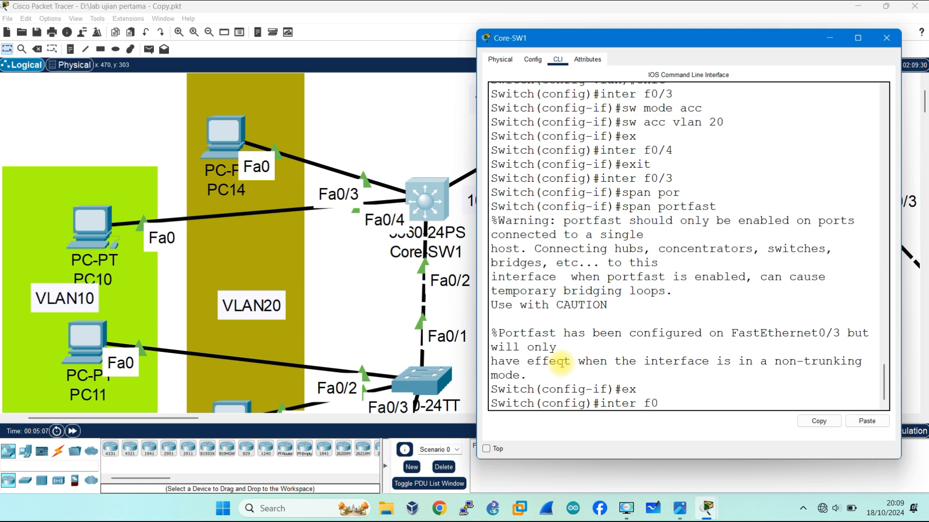
{"action": "key", "text": "Return"}
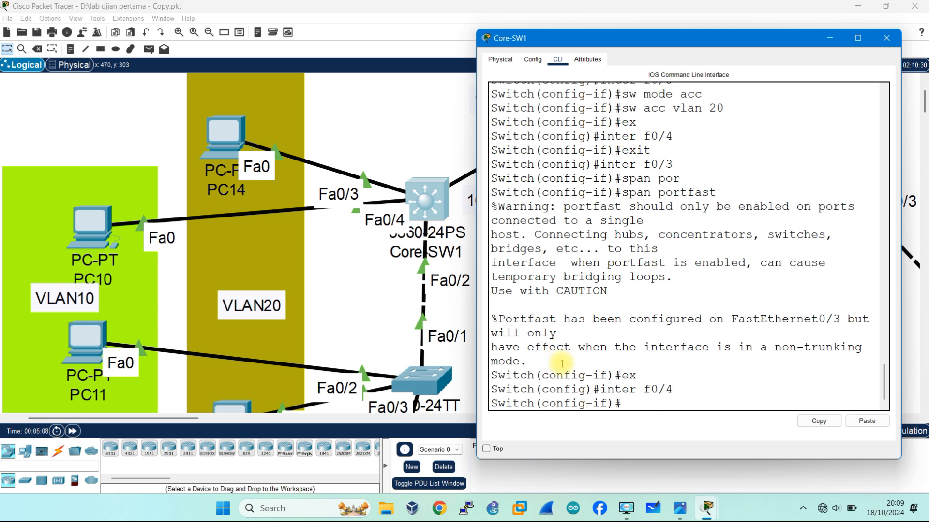
{"action": "type", "text": "sw mode acc"}
{"action": "key", "text": "Return"}
{"action": "type", "text": "sw acc"}
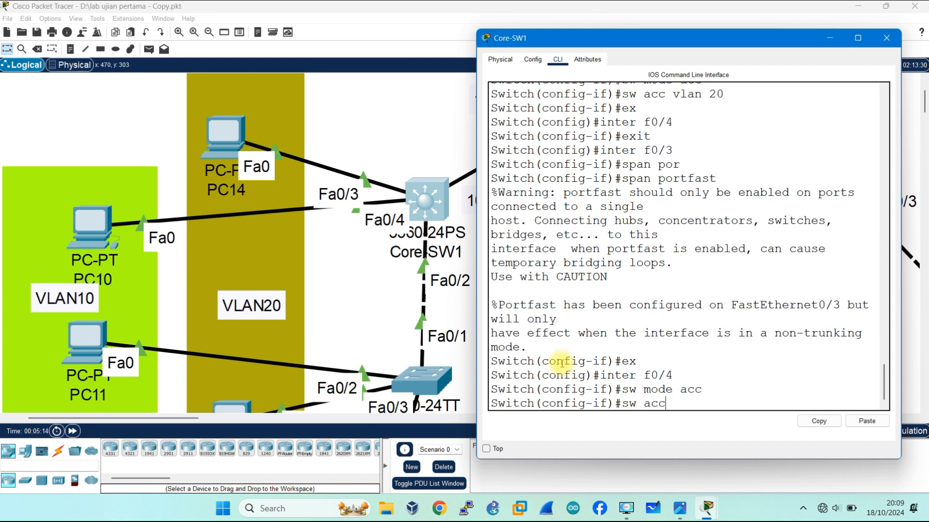
{"action": "type", "text": " vlan 10"}
{"action": "key", "text": "Return"}
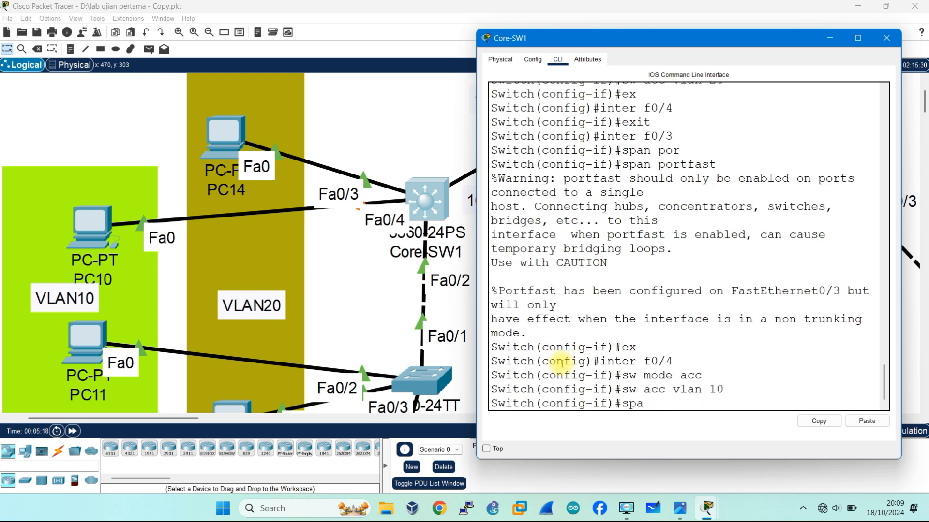
Enable spanning-tree portfast on Core-SW1 interface f0/4 and exit the interface
{"action": "type", "text": "span"}
{"action": "key", "text": "Tab"}
{"action": "type", "text": "po"}
{"action": "key", "text": "Tab"}
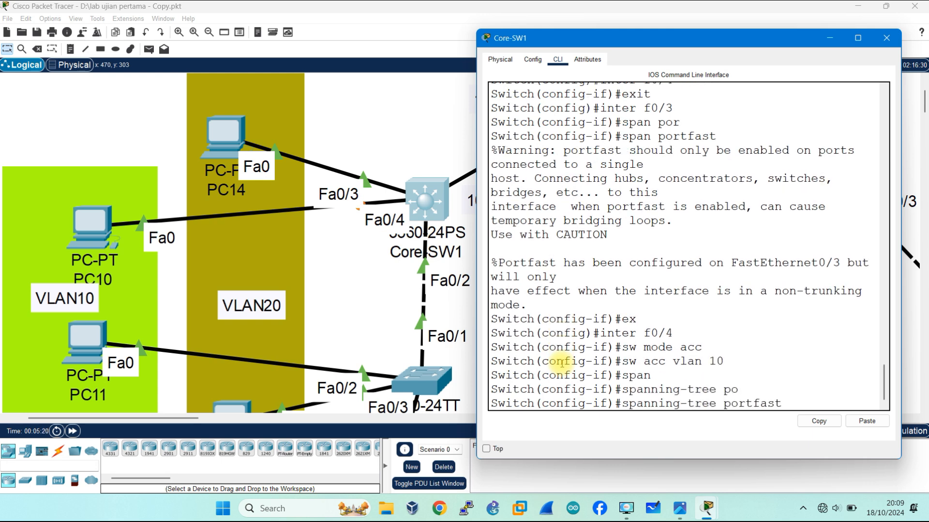
{"action": "key", "text": "Return"}
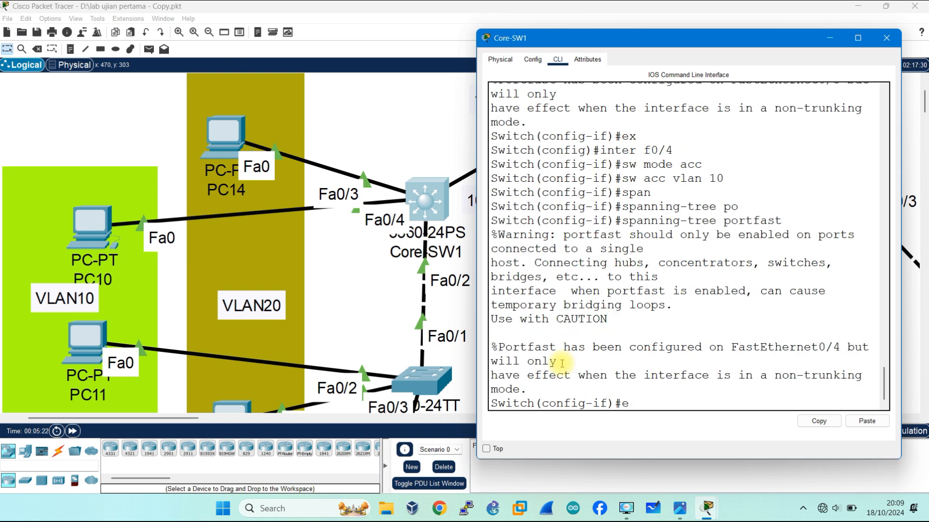
{"action": "key", "text": "Return"}
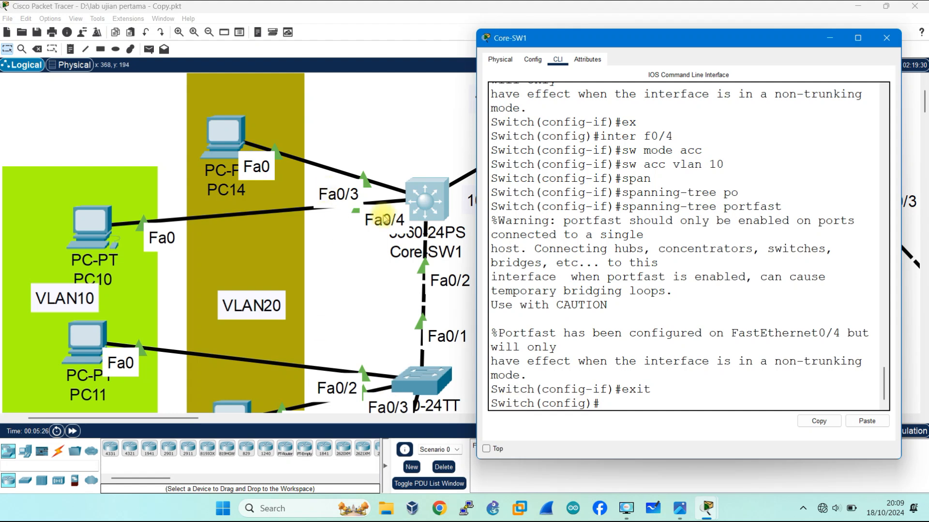
Enter Core-SW1 interface f0/2, the link to Switch0, and try to set it to trunk mode
{"action": "scroll", "coordinate": [415, 233], "scroll_direction": "right", "scroll_amount": 3}
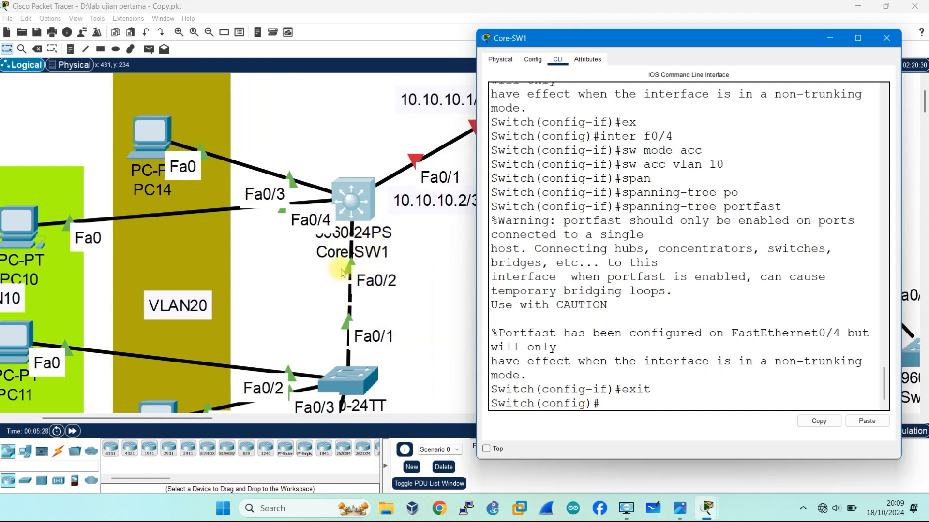
{"action": "scroll", "coordinate": [352, 382], "scroll_direction": "down", "scroll_amount": 2}
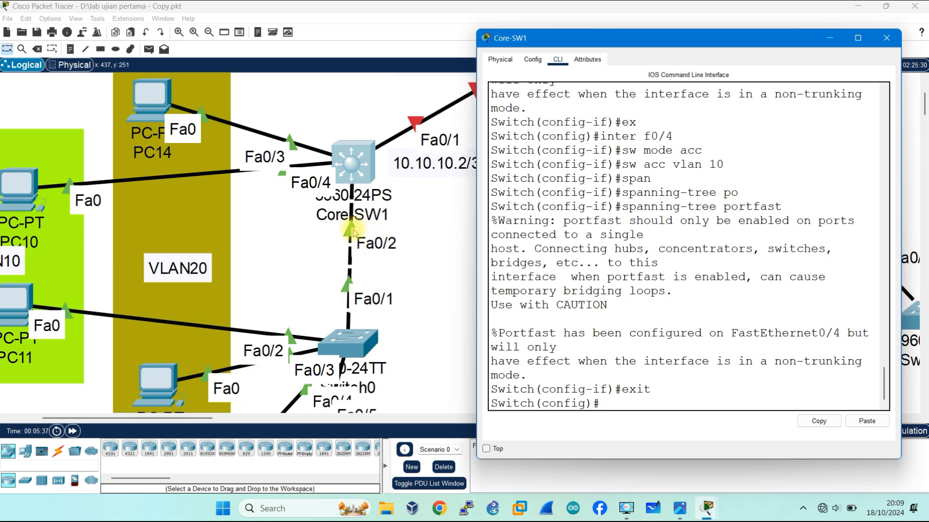
{"action": "scroll", "coordinate": [378, 247], "scroll_direction": "right", "scroll_amount": 2}
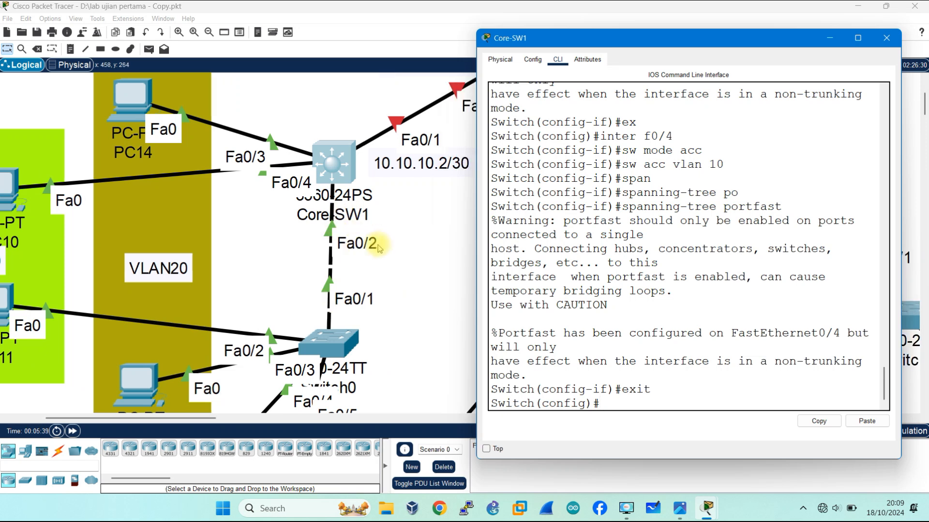
{"action": "type", "text": "inter"}
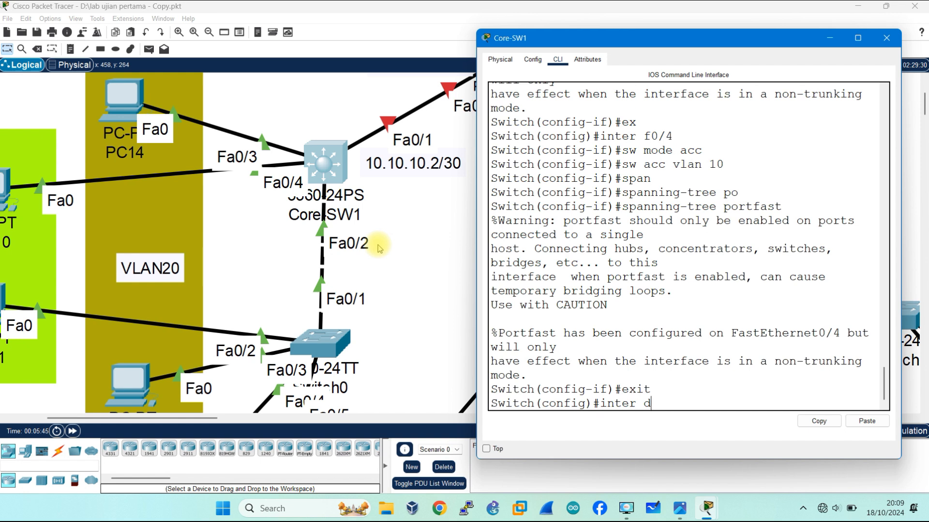
{"action": "type", "text": " f0/2"}
{"action": "key", "text": "Return"}
{"action": "type", "text": "sw mode t"}
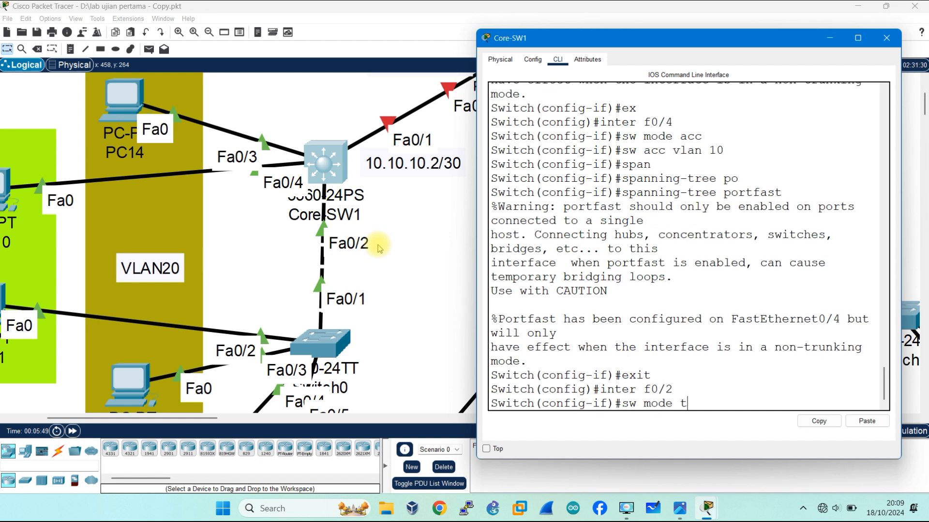
{"action": "type", "text": "r"}
{"action": "key", "text": "Tab"}
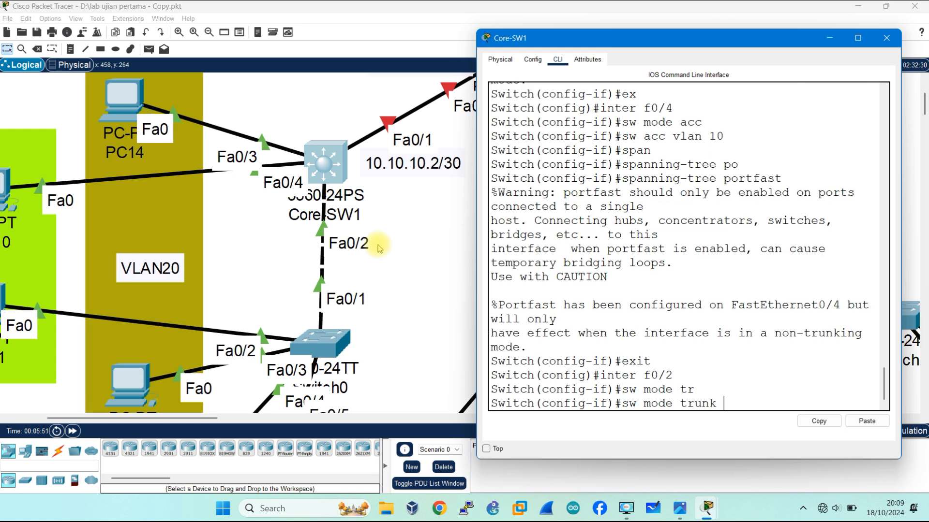
{"action": "key", "text": "Return"}
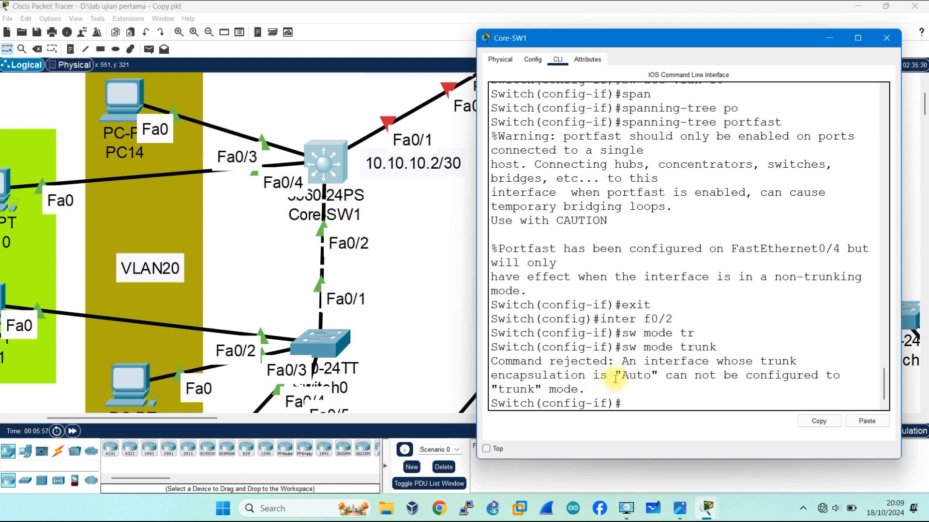
{"action": "left_click_drag", "start_coordinate": [617, 376], "coordinate": [653, 375]}
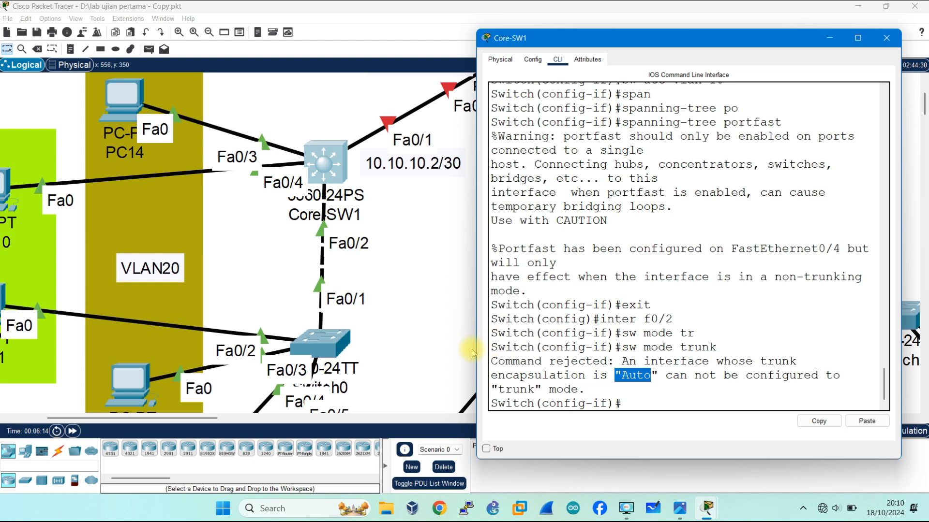
Set the trunk encapsulation of Core-SW1 interface f0/2 to dot1q
{"action": "left_click", "coordinate": [671, 403]}
{"action": "type", "text": "sw"}
{"action": "key", "text": "Tab"}
{"action": "type", "text": "tr"}
{"action": "key", "text": "Tab"}
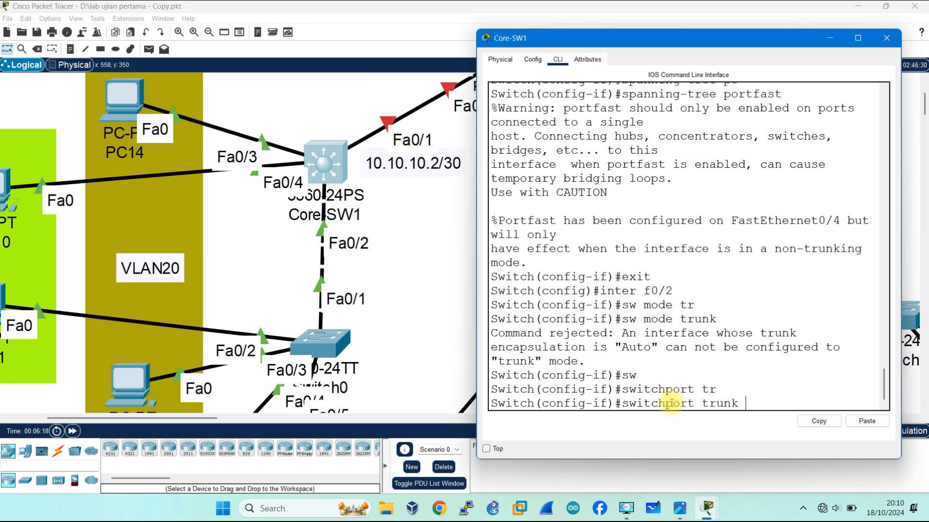
{"action": "type", "text": "en"}
{"action": "key", "text": "Tab"}
{"action": "type", "text": "do"}
{"action": "key", "text": "Tab"}
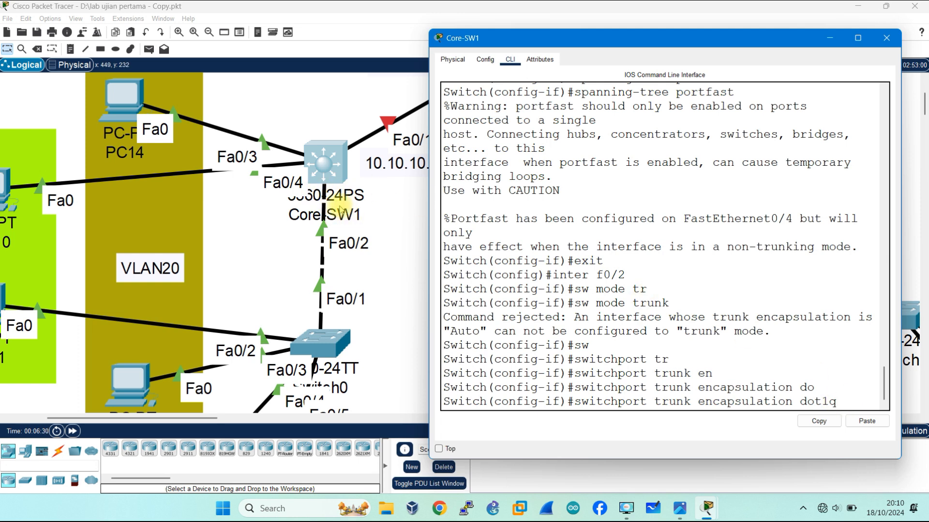
{"action": "key", "text": "Return"}
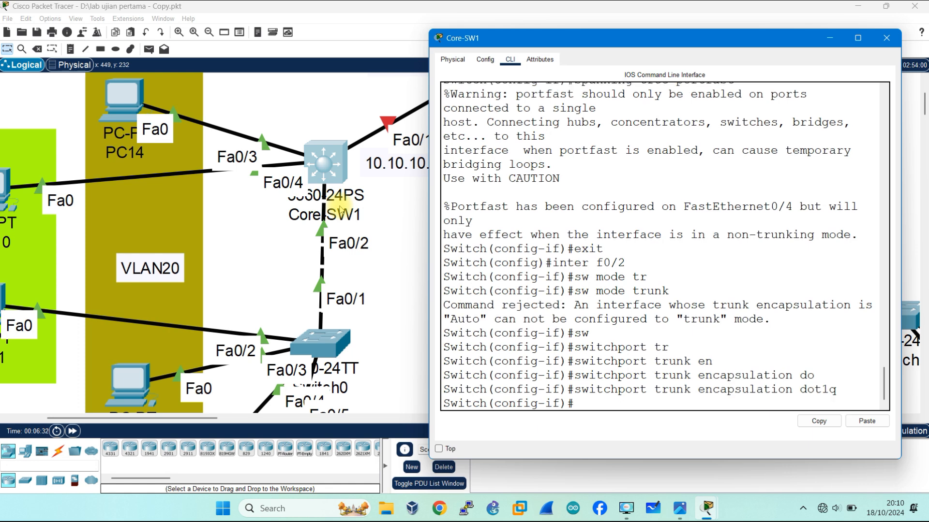
Set Core-SW1 interface f0/2 to switchport mode trunk
{"action": "type", "text": "sw mo"}
{"action": "key", "text": "Tab"}
{"action": "type", "text": "tr"}
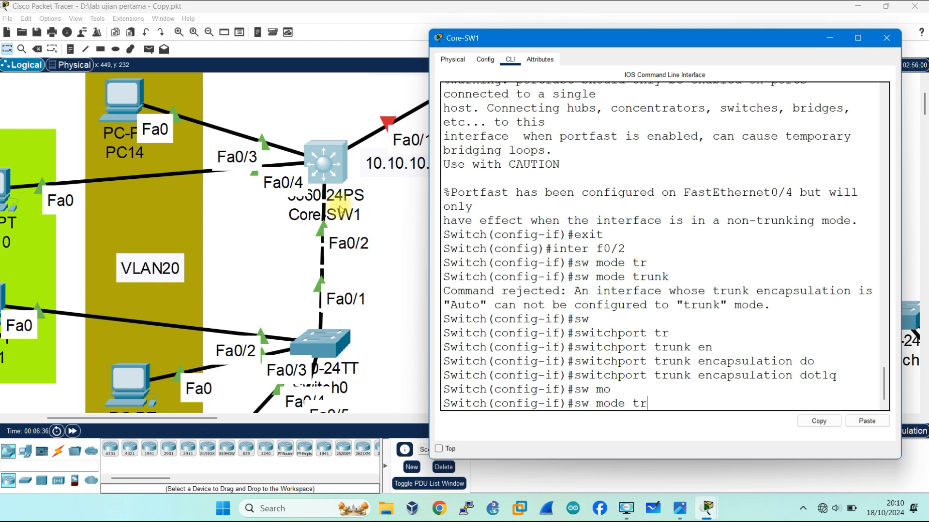
{"action": "key", "text": "Tab"}
{"action": "key", "text": "Return"}
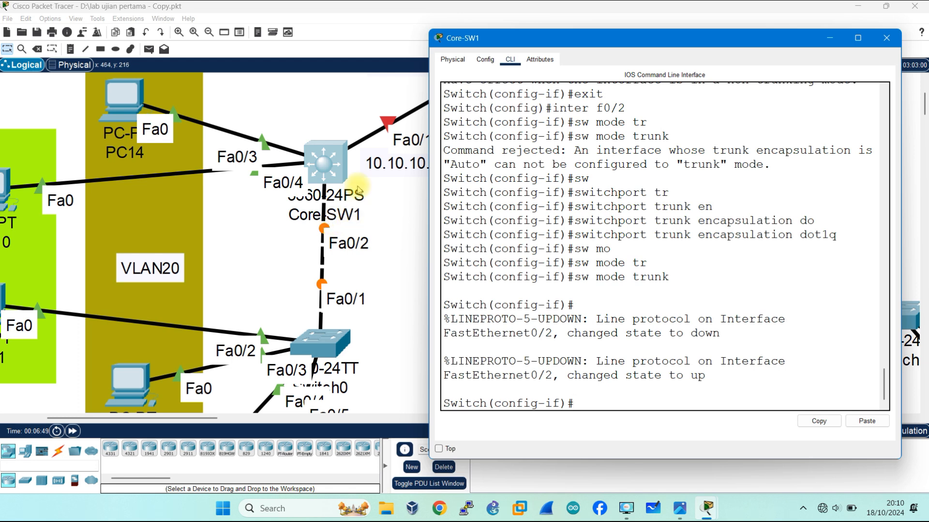
Examine Core-SW1's links to Router0, Switch0 and the VLAN 10 and VLAN 20 PCs in the topology
{"action": "scroll", "coordinate": [341, 171], "scroll_direction": "right", "scroll_amount": 3}
{"action": "scroll", "coordinate": [341, 172], "scroll_direction": "up", "scroll_amount": 1}
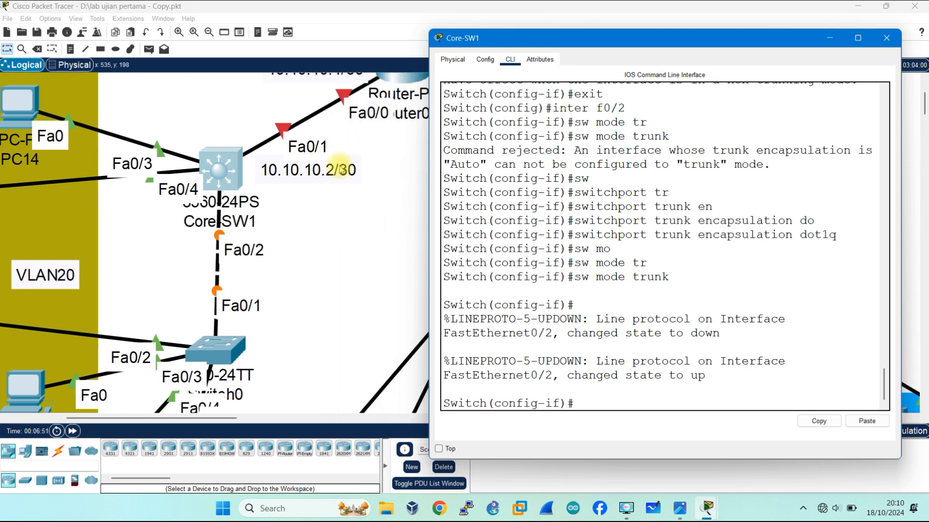
{"action": "scroll", "coordinate": [314, 177], "scroll_direction": "right", "scroll_amount": 3}
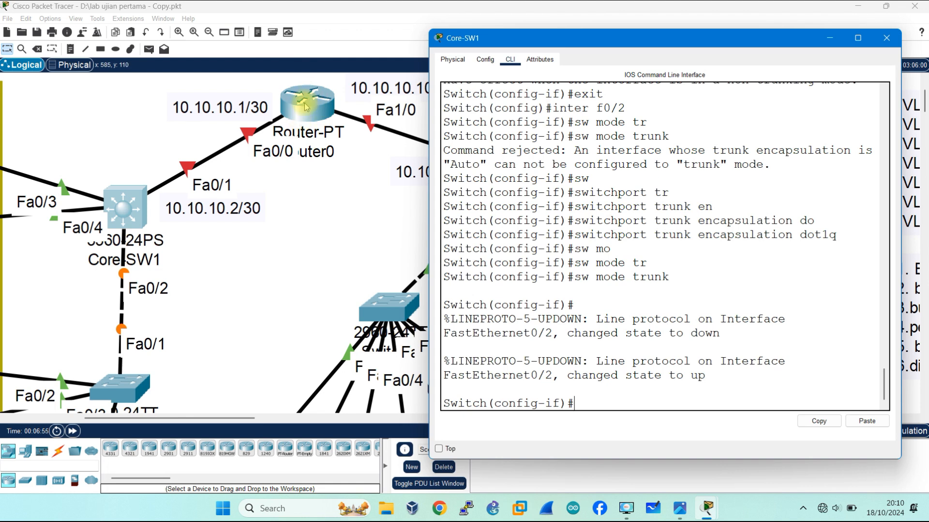
{"action": "scroll", "coordinate": [145, 315], "scroll_direction": "down", "scroll_amount": 2}
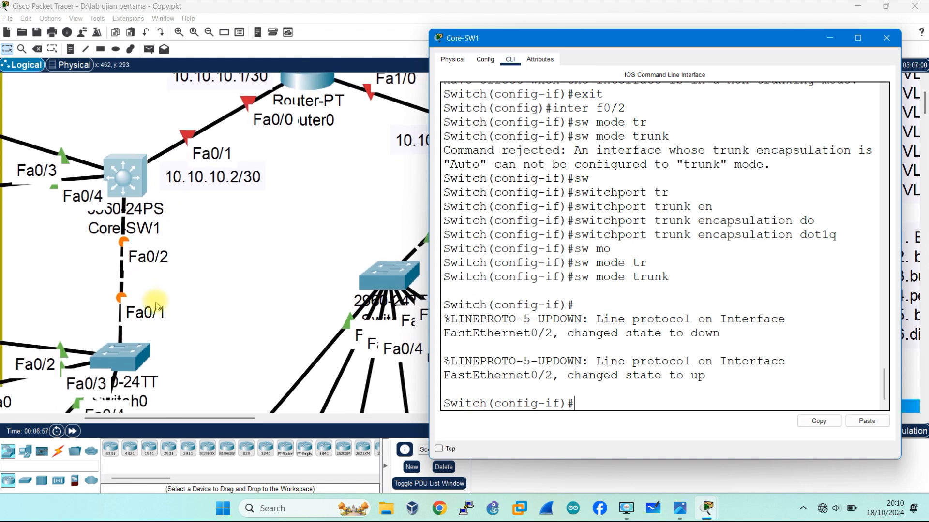
{"action": "scroll", "coordinate": [155, 305], "scroll_direction": "up", "scroll_amount": 1}
{"action": "scroll", "coordinate": [155, 304], "scroll_direction": "left", "scroll_amount": 5}
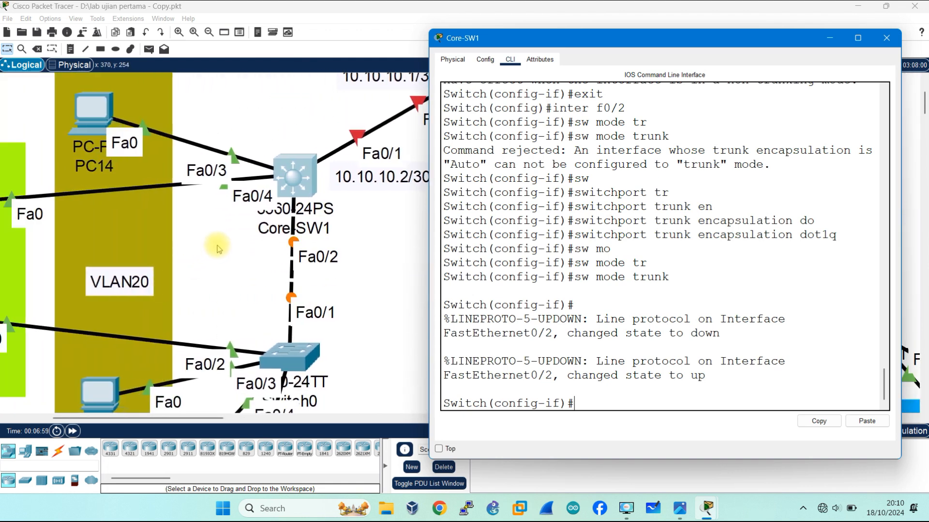
{"action": "scroll", "coordinate": [285, 255], "scroll_direction": "left", "scroll_amount": 1}
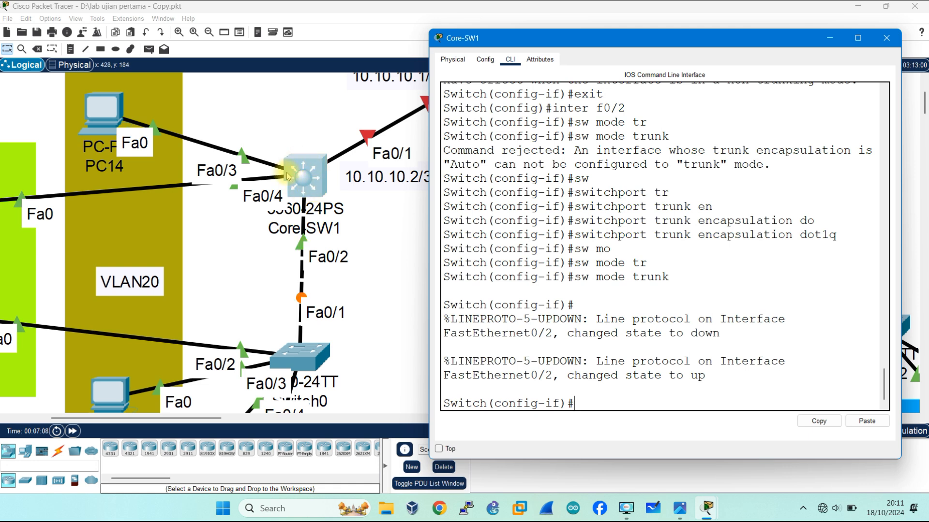
{"action": "scroll", "coordinate": [303, 186], "scroll_direction": "left", "scroll_amount": 2}
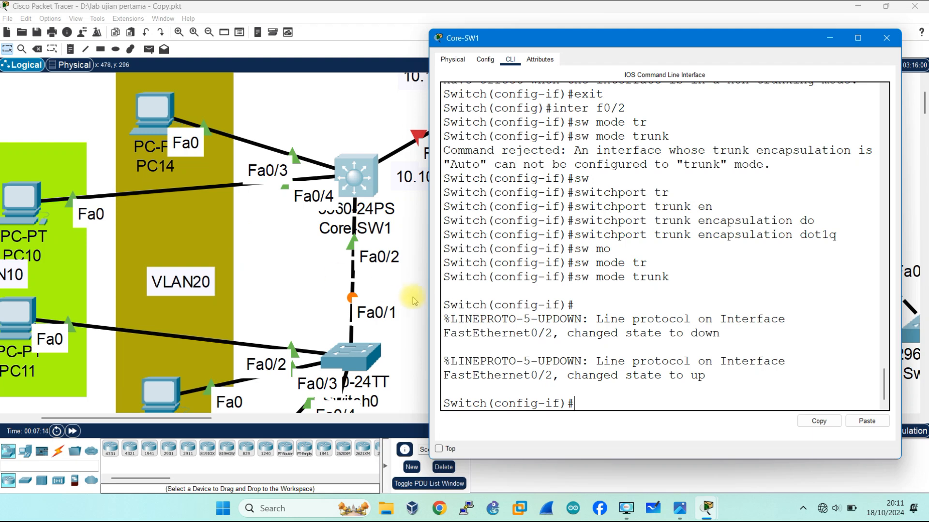
Exit interface f0/2 on Core-SW1 and enter the vlan10 virtual interface
{"action": "type", "text": "exit"}
{"action": "key", "text": "Return"}
{"action": "type", "text": "inter"}
{"action": "key", "text": "Tab"}
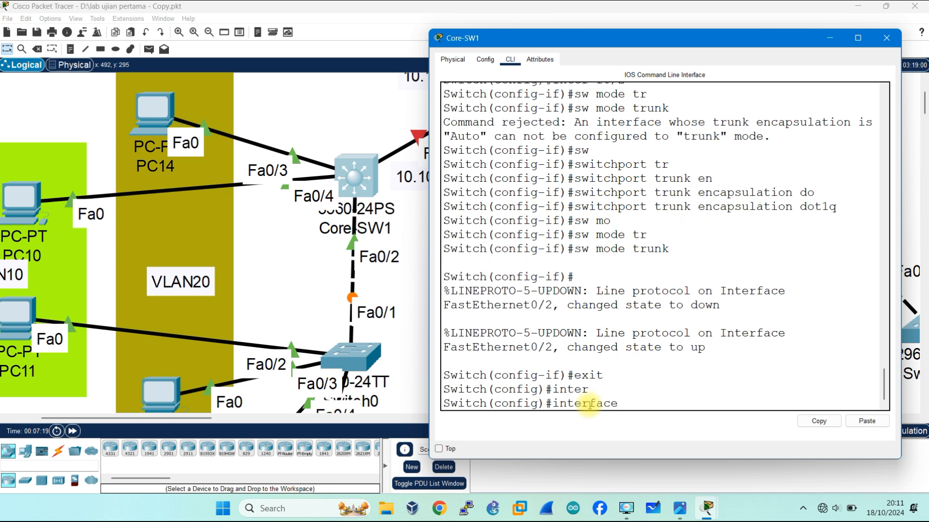
{"action": "type", "text": "vlan10"}
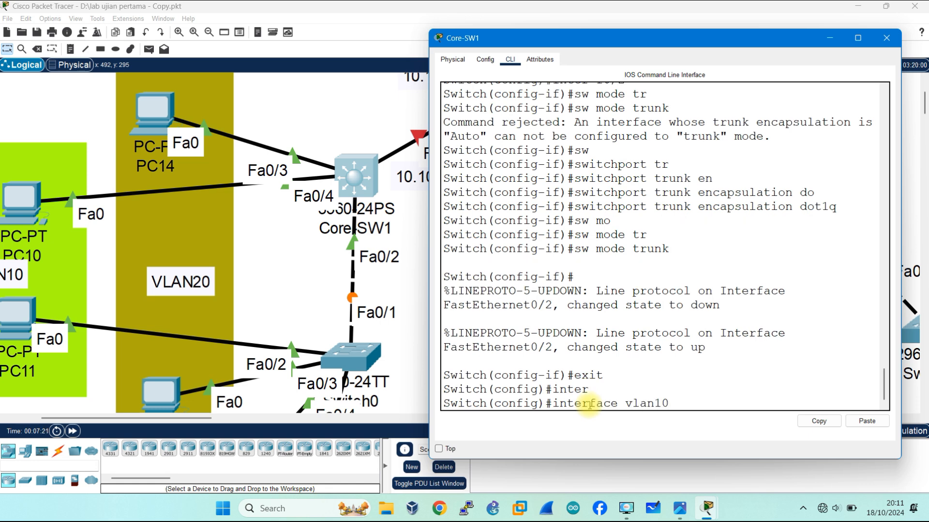
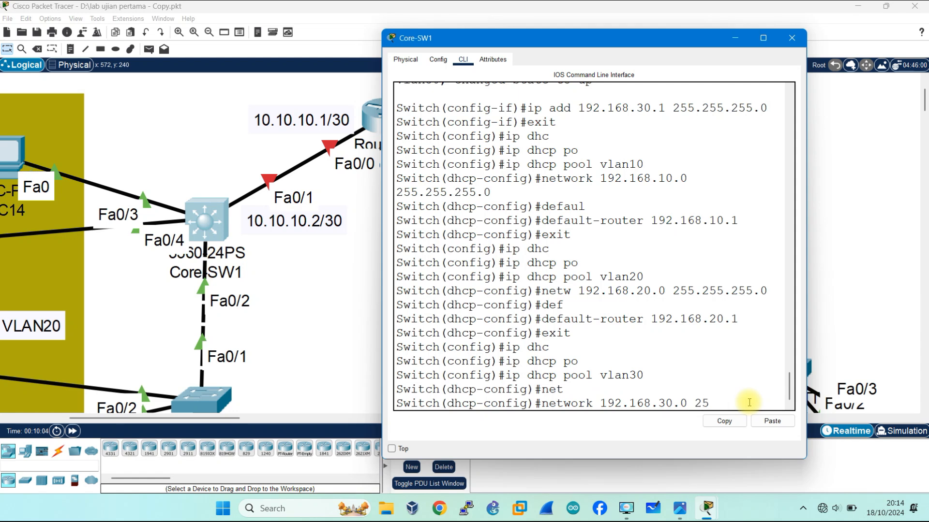
Give the vlan30 DHCP pool network 192.168.30.0 255.255.255.0 and default router 192.168.30.1, and exit the pool
{"action": "type", "text": "5.255.0"}
{"action": "key", "text": "Return"}
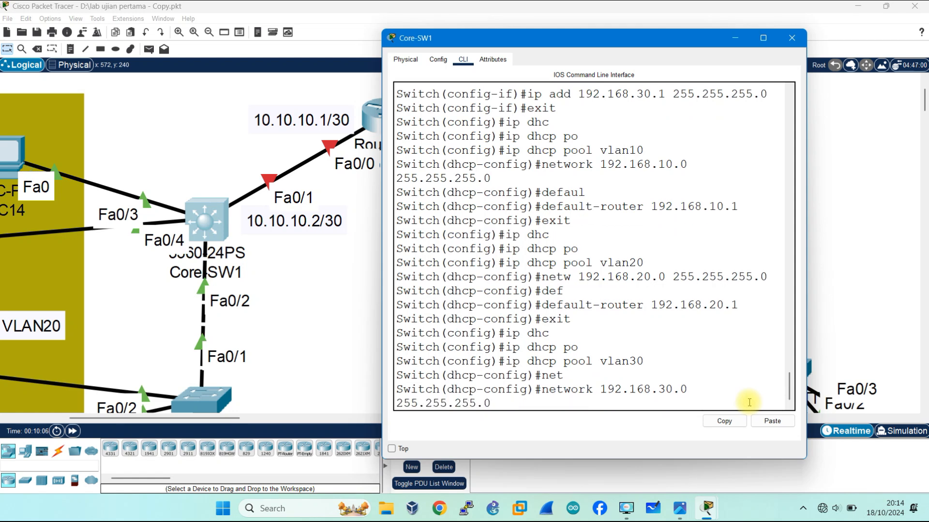
{"action": "type", "text": "defa"}
{"action": "key", "text": "Tab"}
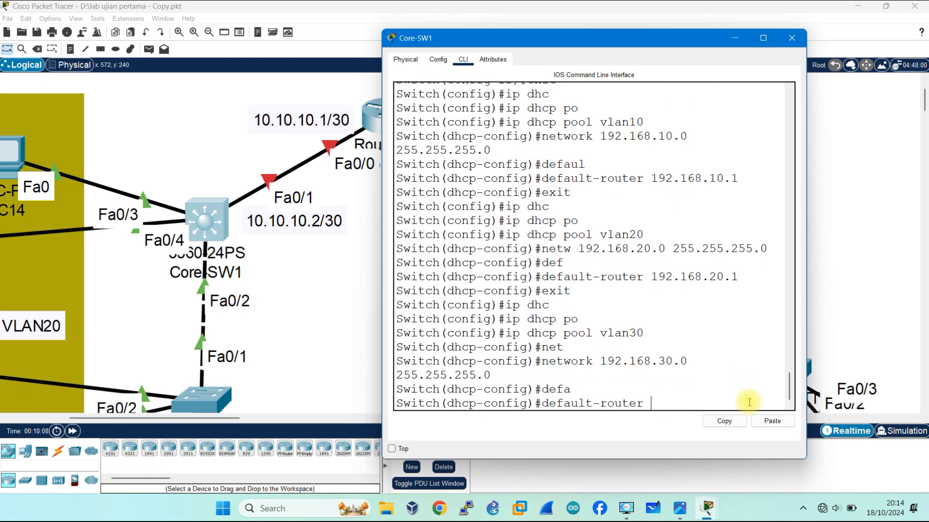
{"action": "type", "text": "192.168.30.1"}
{"action": "key", "text": "Return"}
{"action": "type", "text": "exit"}
{"action": "key", "text": "Return"}
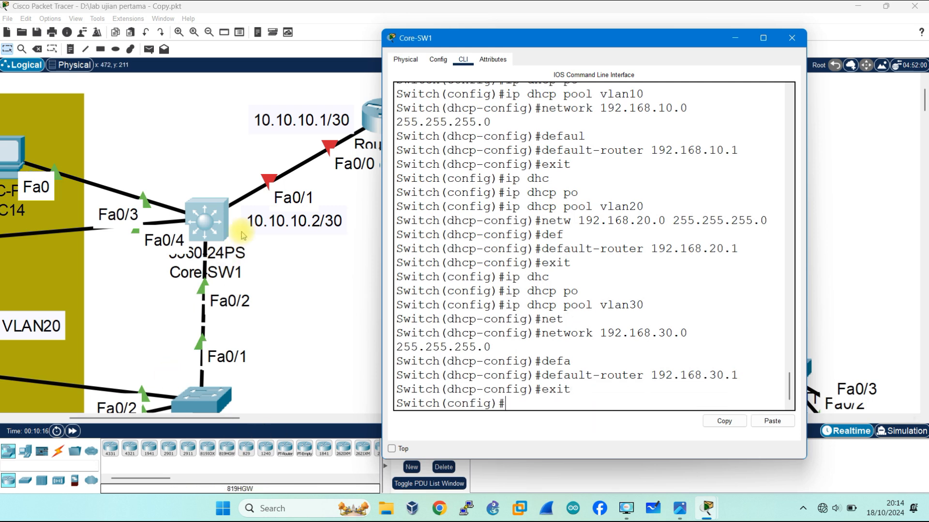
Minimise Core-SW1 and examine Switch0's links to Core-SW1 and the VLAN 10, VLAN 20 and VLAN 30 PCs in the topology
{"action": "left_click", "coordinate": [735, 37]}
{"action": "scroll", "coordinate": [260, 387], "scroll_direction": "down", "scroll_amount": 5}
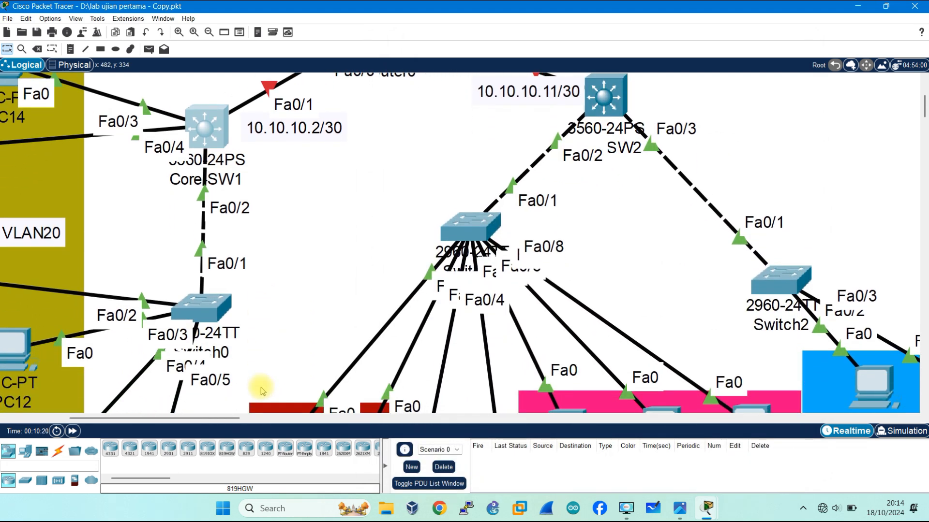
{"action": "scroll", "coordinate": [227, 302], "scroll_direction": "left", "scroll_amount": 6}
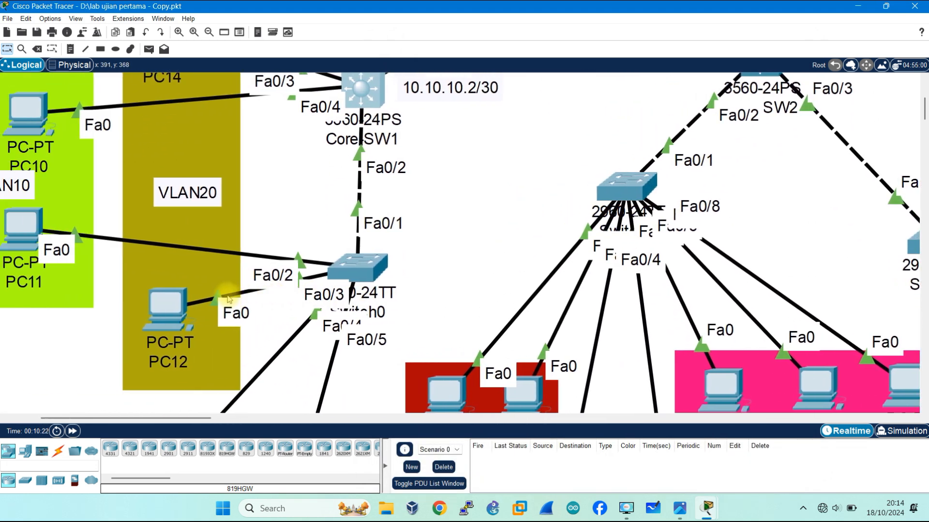
{"action": "scroll", "coordinate": [358, 258], "scroll_direction": "down", "scroll_amount": 3}
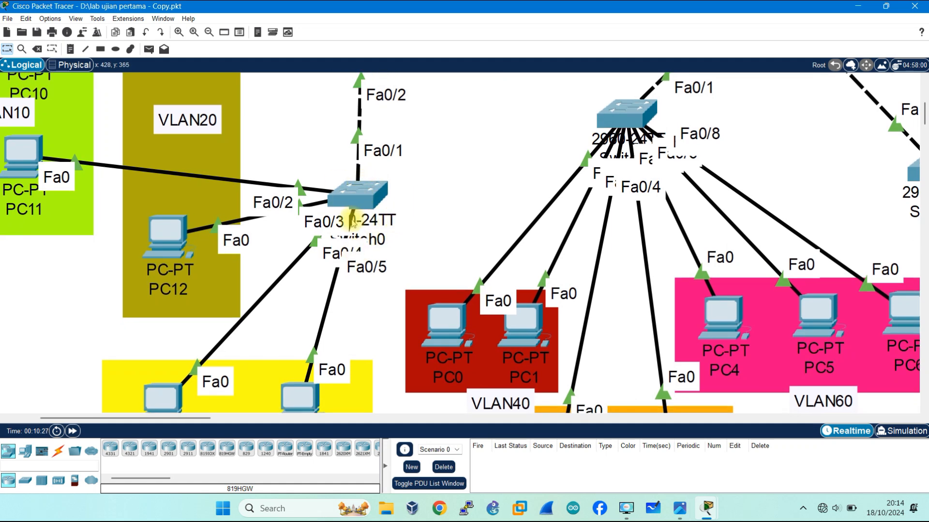
{"action": "scroll", "coordinate": [332, 227], "scroll_direction": "up", "scroll_amount": 1}
{"action": "scroll", "coordinate": [33, 177], "scroll_direction": "up", "scroll_amount": 2}
{"action": "scroll", "coordinate": [32, 178], "scroll_direction": "left", "scroll_amount": 4}
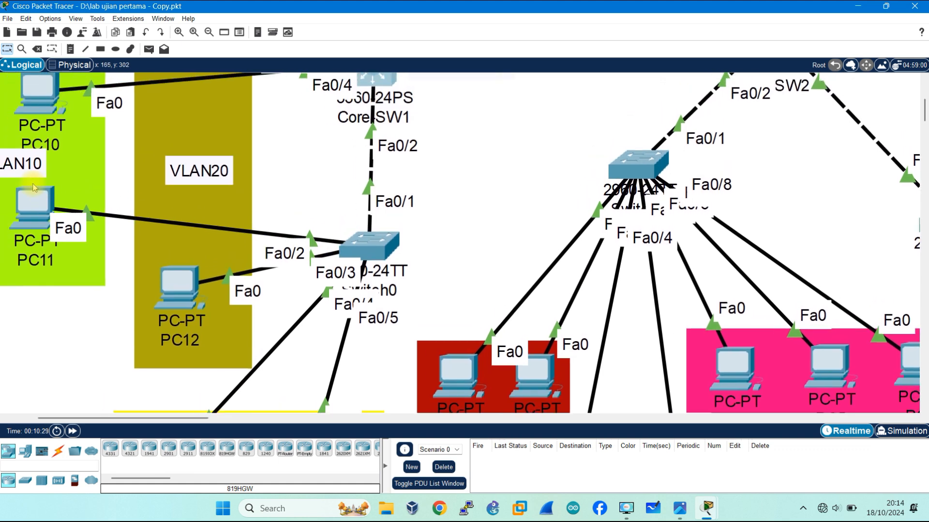
{"action": "scroll", "coordinate": [378, 284], "scroll_direction": "right", "scroll_amount": 1}
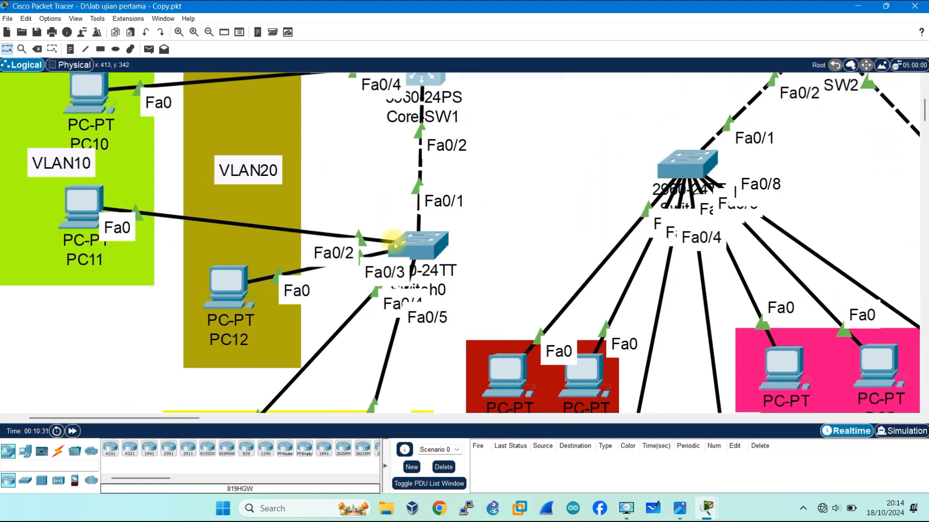
{"action": "scroll", "coordinate": [378, 285], "scroll_direction": "down", "scroll_amount": 4}
{"action": "scroll", "coordinate": [379, 284], "scroll_direction": "down", "scroll_amount": 3}
{"action": "scroll", "coordinate": [386, 224], "scroll_direction": "up", "scroll_amount": 3}
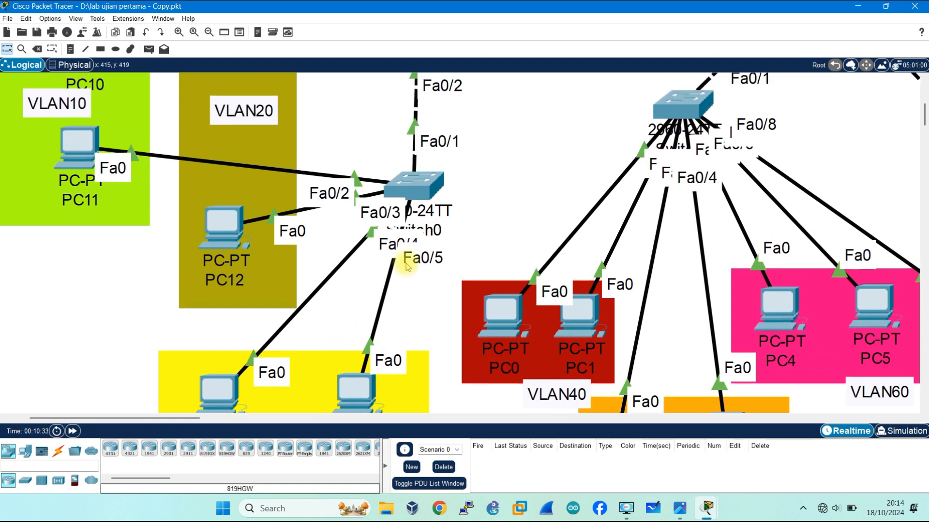
Open the command line of Switch0 and enter global configuration mode
{"action": "left_click", "coordinate": [416, 189]}
{"action": "left_click_drag", "start_coordinate": [445, 71], "coordinate": [596, 73]}
{"action": "left_click", "coordinate": [554, 93]}
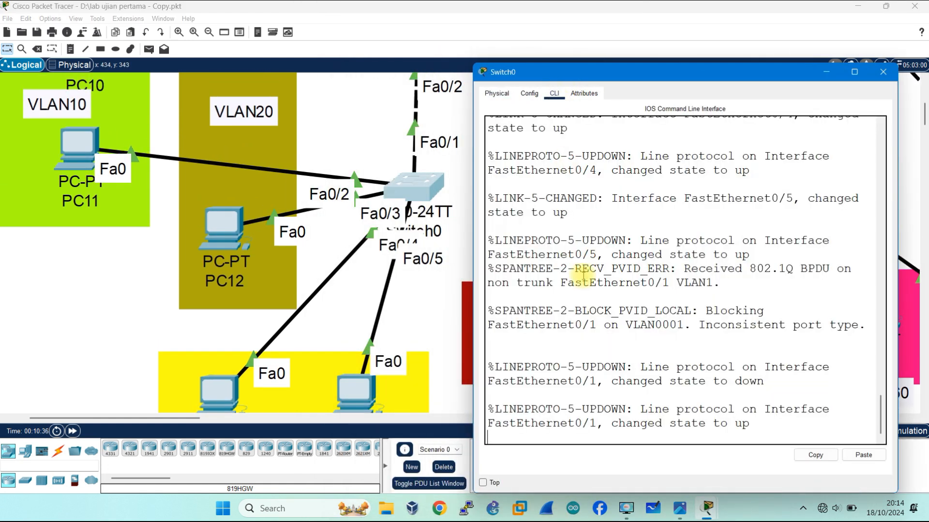
{"action": "key", "text": "Return"}
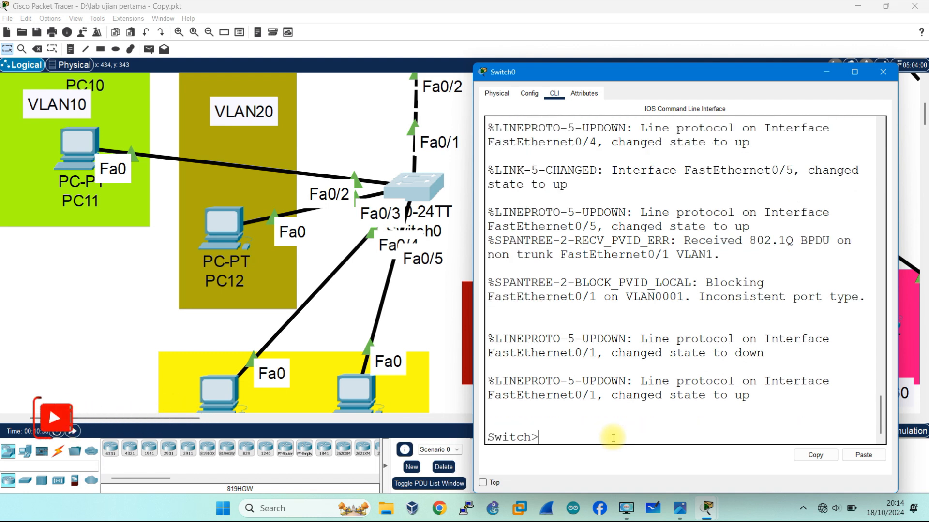
{"action": "type", "text": "en"}
{"action": "key", "text": "Return"}
{"action": "type", "text": "conf ter"}
{"action": "key", "text": "Return"}
Create VLAN 10 on Switch0 and name it vlan10
{"action": "type", "text": "vlan 10"}
{"action": "key", "text": "Return"}
{"action": "type", "text": "name"}
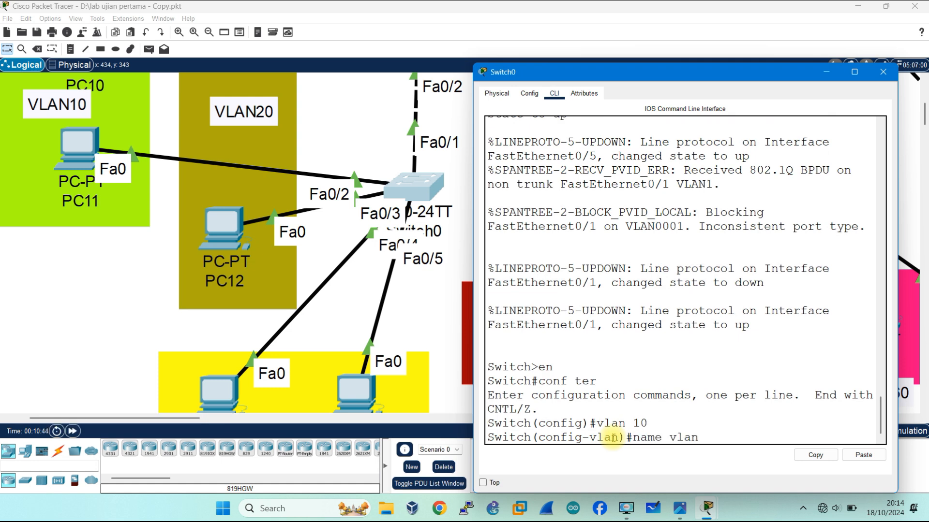
{"action": "type", "text": " vlan10"}
{"action": "key", "text": "Return"}
Create VLAN 20 on Switch0 and name it vlan20
{"action": "type", "text": "vlan 20"}
{"action": "key", "text": "Return"}
{"action": "type", "text": "name vlan"}
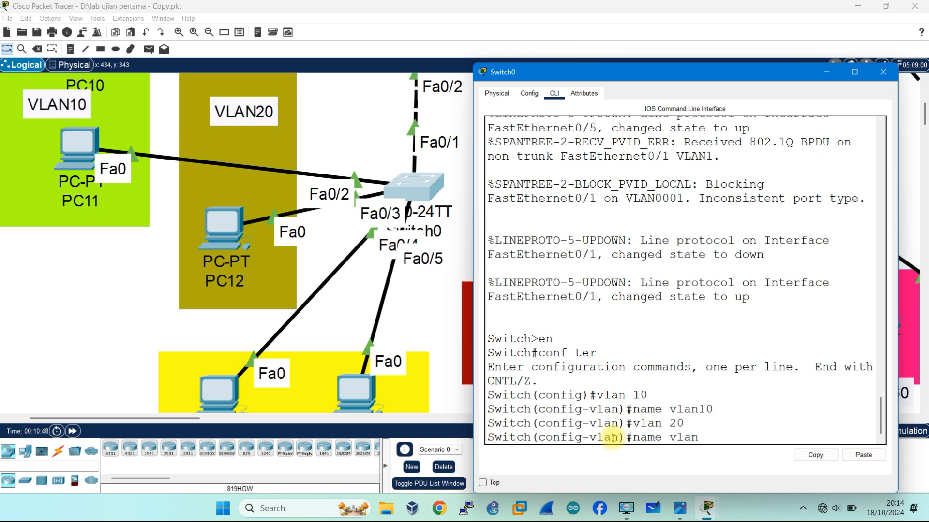
{"action": "type", "text": "20"}
{"action": "key", "text": "Return"}
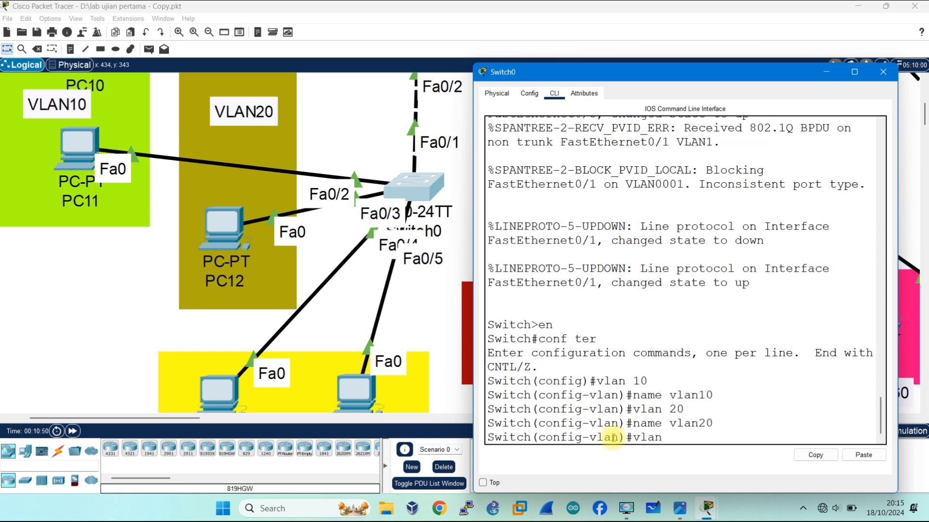
Create VLAN 30 on Switch0 with the name vlan30 and exit VLAN configuration
{"action": "key", "text": "Return"}
{"action": "type", "text": "name vlan30"}
{"action": "key", "text": "Return"}
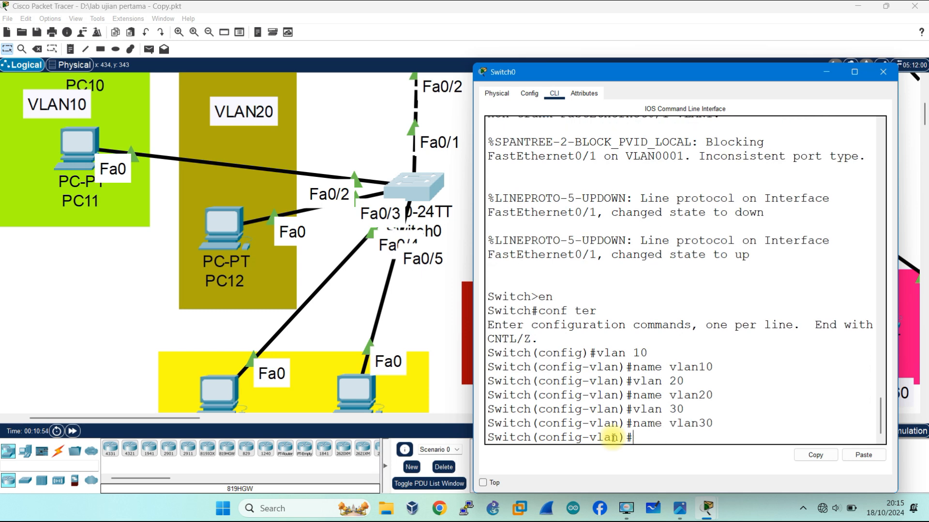
{"action": "key", "text": "Return"}
Enter interface f0/2 on Switch0 and assign it to access VLAN 10
{"action": "type", "text": "inter f"}
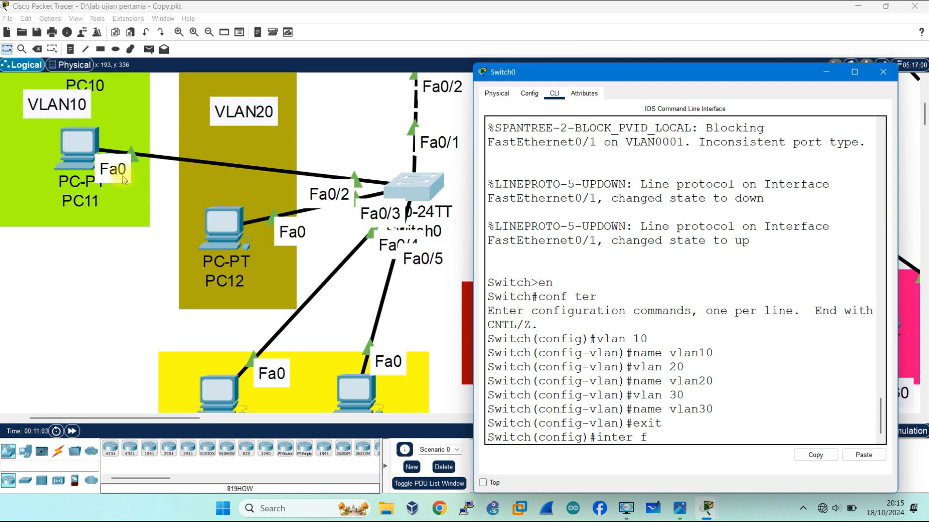
{"action": "type", "text": "/2"}
{"action": "key", "text": "Return"}
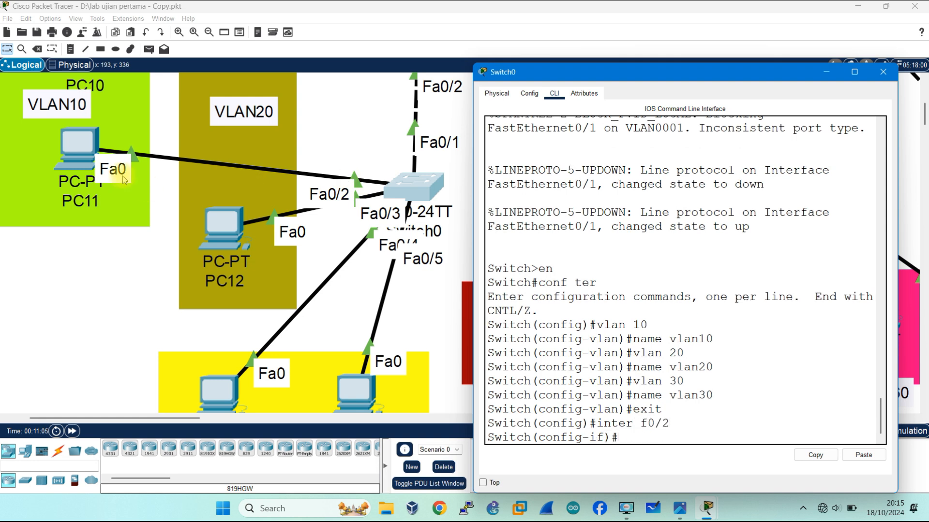
{"action": "type", "text": "sw acc vlan10"}
{"action": "key", "text": "Return"}
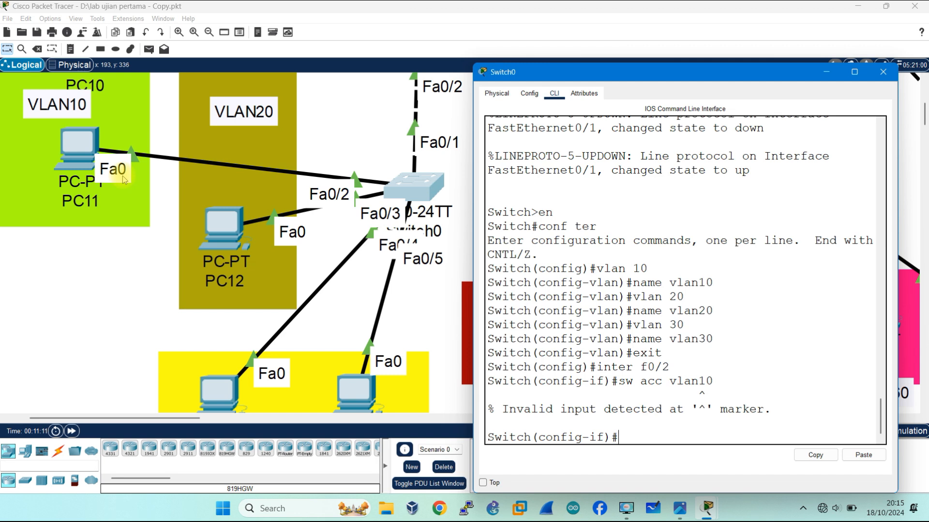
{"action": "type", "text": "sw acc vlan 10"}
{"action": "key", "text": "Return"}
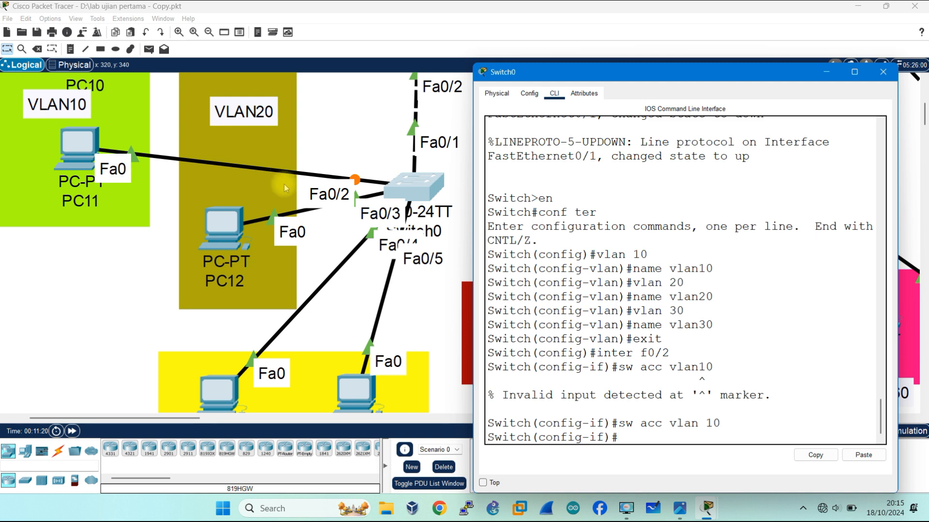
{"action": "left_click_drag", "start_coordinate": [713, 366], "coordinate": [698, 367]}
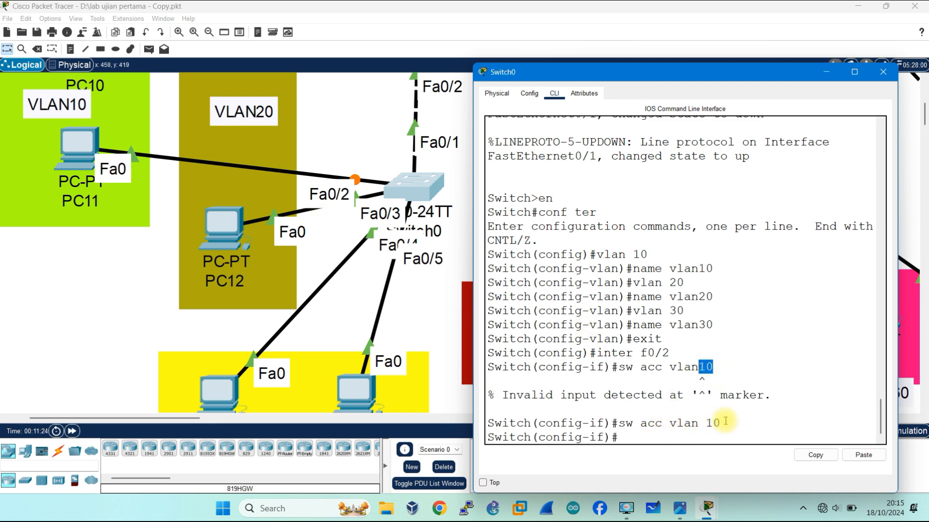
{"action": "left_click_drag", "start_coordinate": [721, 423], "coordinate": [636, 415]}
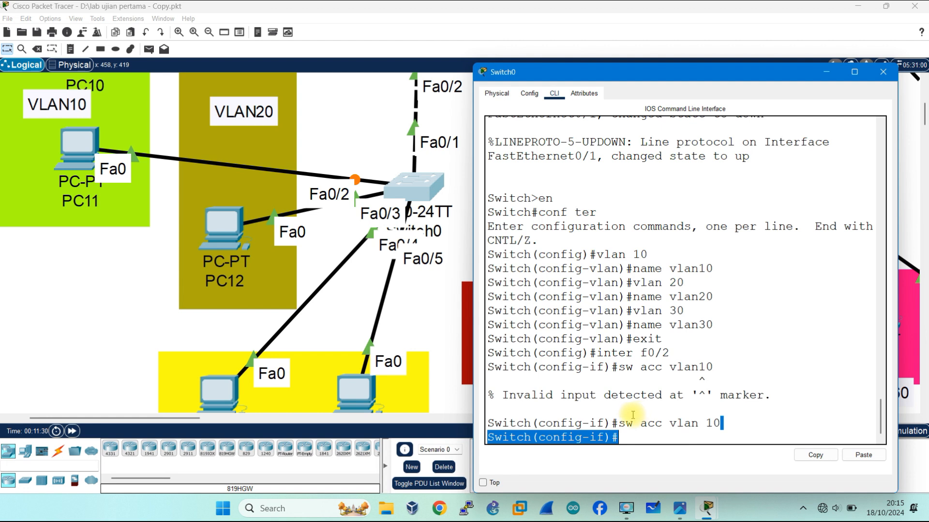
{"action": "left_click", "coordinate": [681, 430]}
{"action": "left_click_drag", "start_coordinate": [621, 424], "coordinate": [720, 425]}
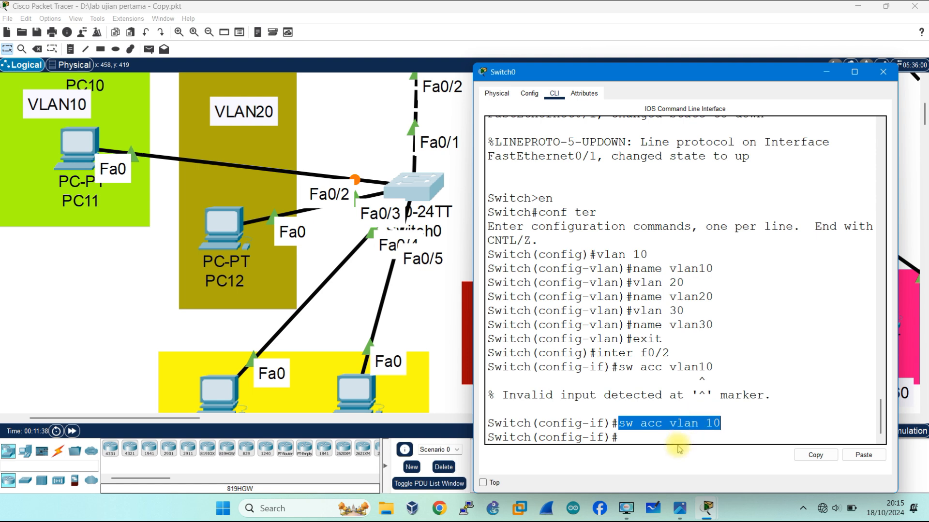
Enable spanning-tree portfast on Switch0 interface f0/2
{"action": "left_click", "coordinate": [682, 439]}
{"action": "type", "text": "span"}
{"action": "key", "text": "Tab"}
{"action": "type", "text": "po"}
{"action": "key", "text": "Tab"}
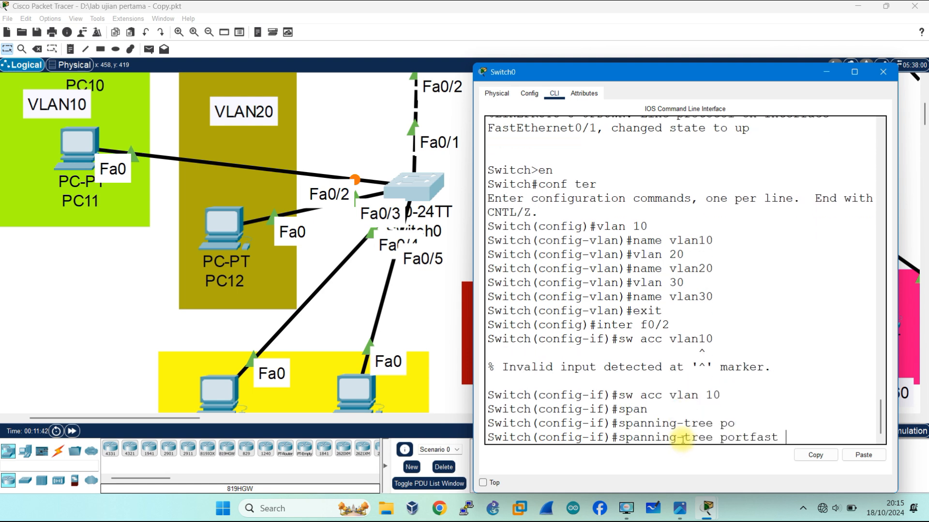
{"action": "key", "text": "Return"}
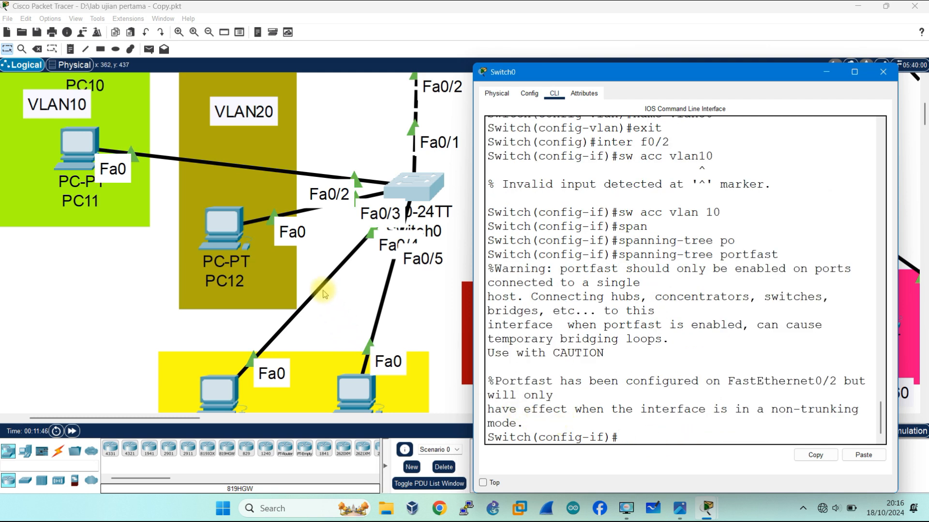
Enter interface f0/3 on Switch0 and assign it to access VLAN 20
{"action": "type", "text": "inter f0"}
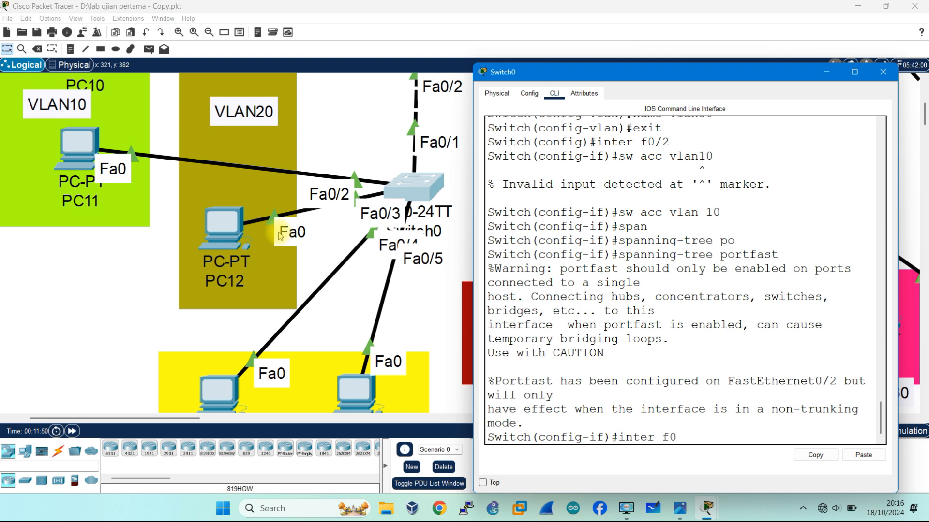
{"action": "type", "text": "/3"}
{"action": "key", "text": "Return"}
{"action": "type", "text": "sw acc vlan"}
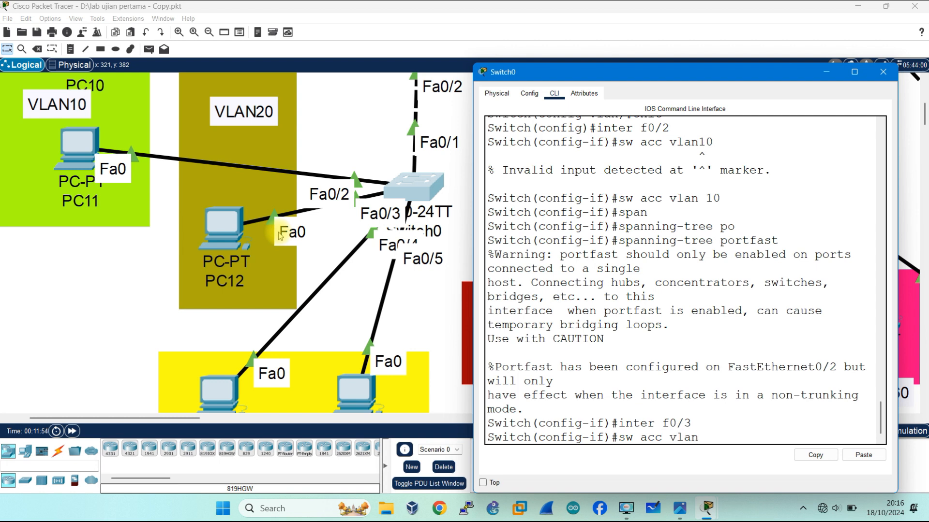
{"action": "type", "text": " 20"}
{"action": "key", "text": "Return"}
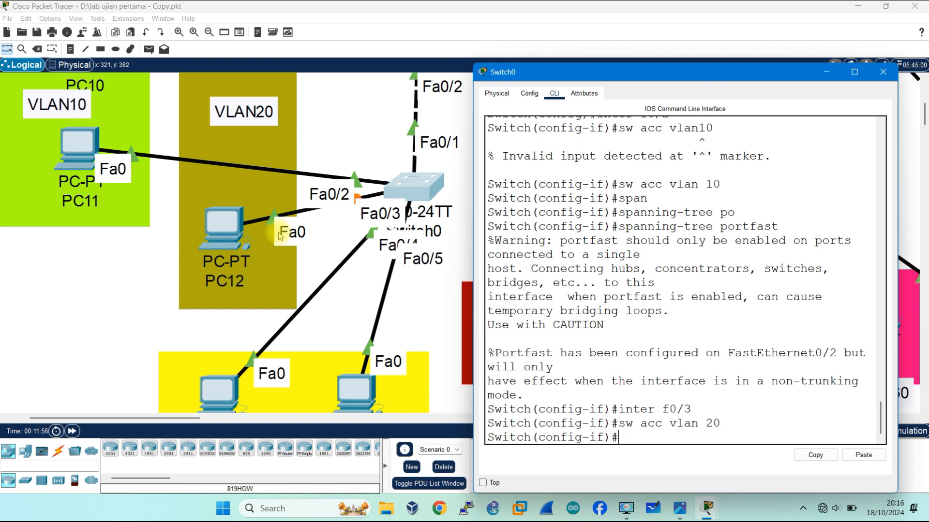
Enable spanning-tree portfast on Switch0 interface f0/3 and exit interface configuration
{"action": "type", "text": "span"}
{"action": "key", "text": "Tab"}
{"action": "type", "text": "po"}
{"action": "key", "text": "Tab"}
{"action": "key", "text": "Return"}
{"action": "key", "text": "Return"}
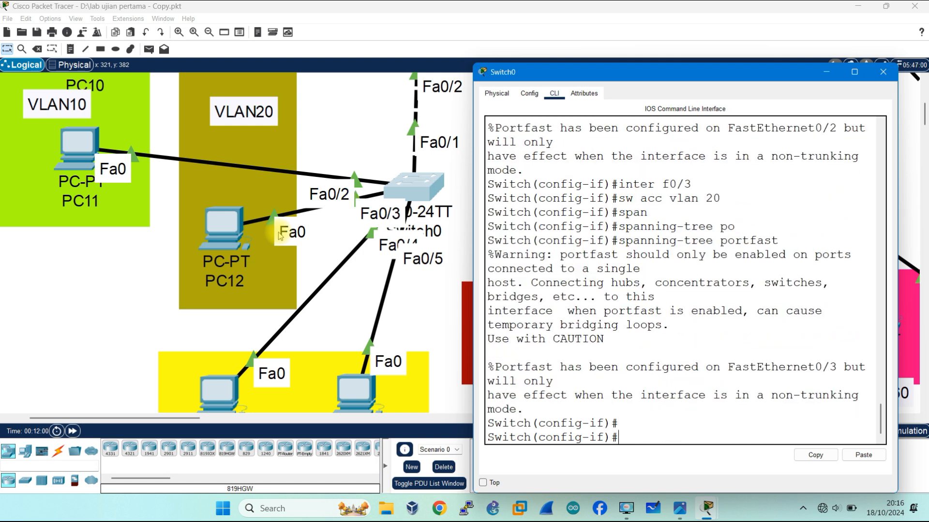
{"action": "type", "text": "exit"}
{"action": "key", "text": "Return"}
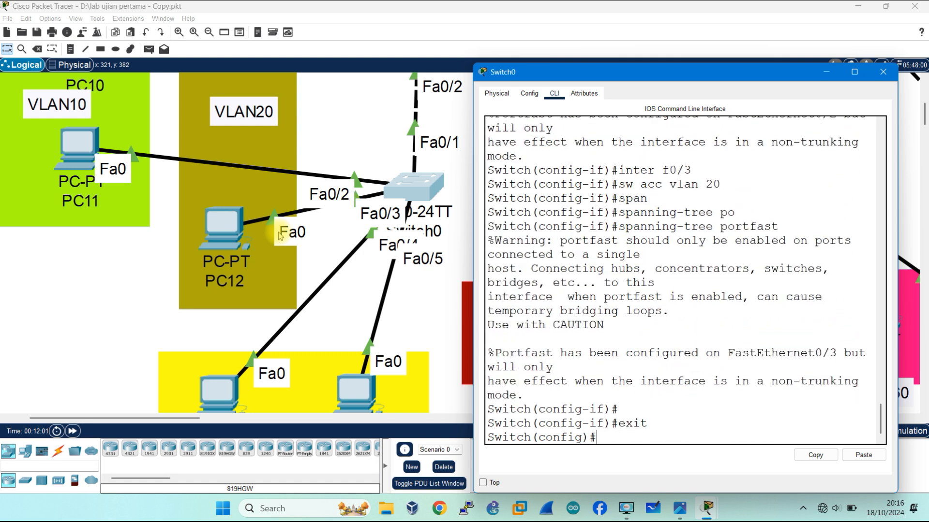
Enter the interface range f0/4-5 on Switch0 and assign it to access VLAN 30
{"action": "scroll", "coordinate": [288, 281], "scroll_direction": "down", "scroll_amount": 3}
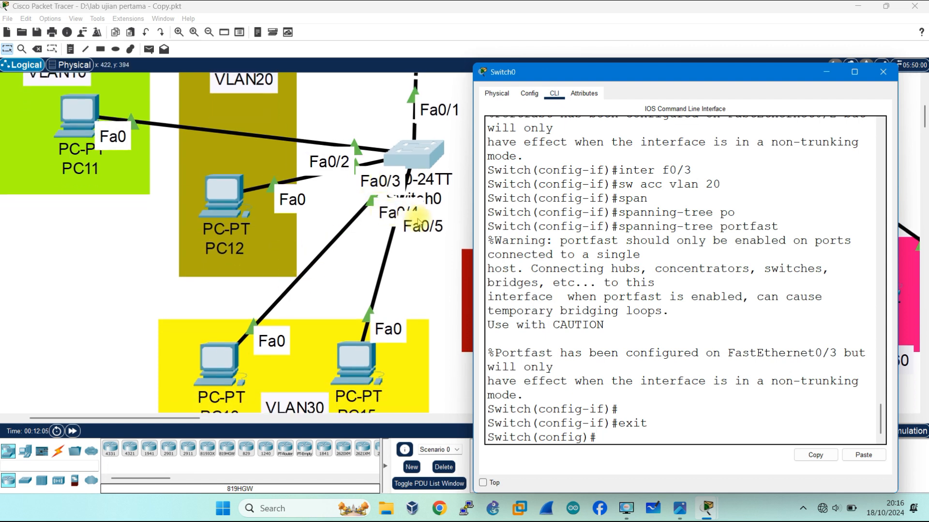
{"action": "type", "text": "nter"}
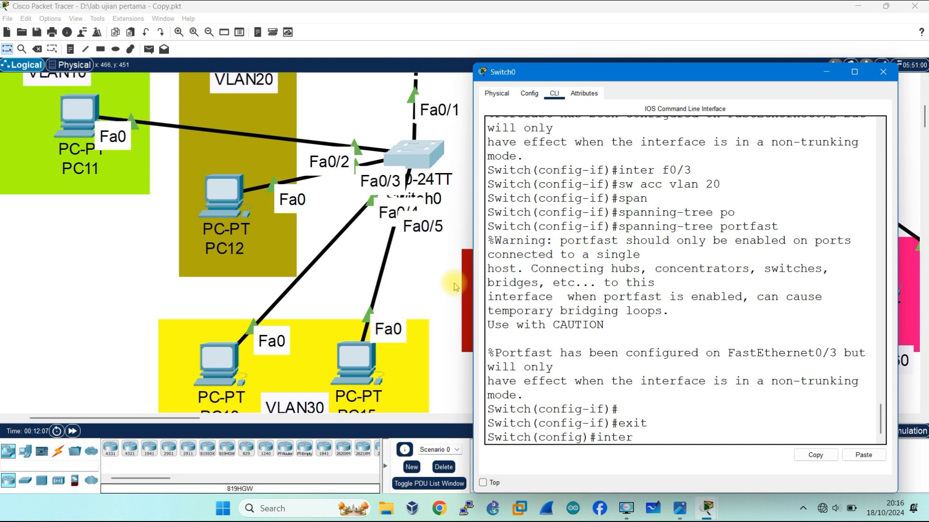
{"action": "type", "text": " rang"}
{"action": "key", "text": "Tab"}
{"action": "type", "text": "f0/4"}
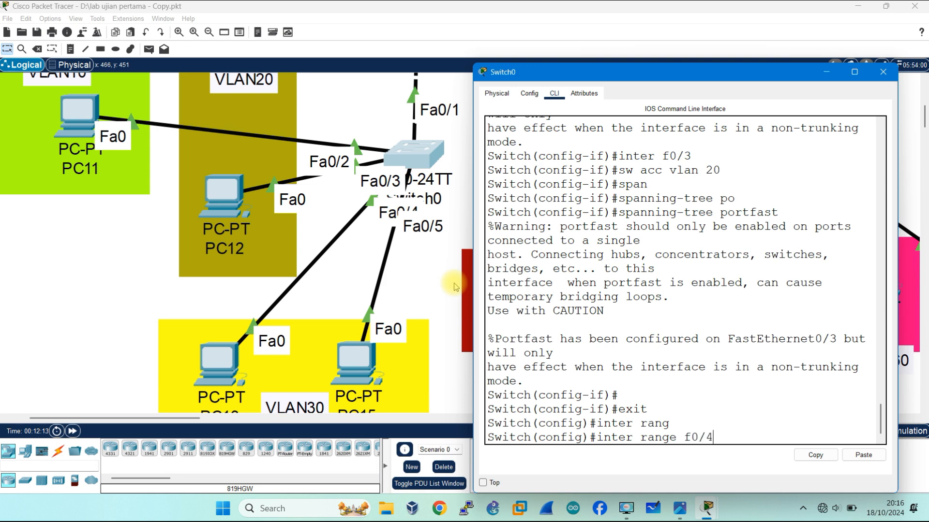
{"action": "type", "text": "-5"}
{"action": "key", "text": "Return"}
{"action": "type", "text": "s"}
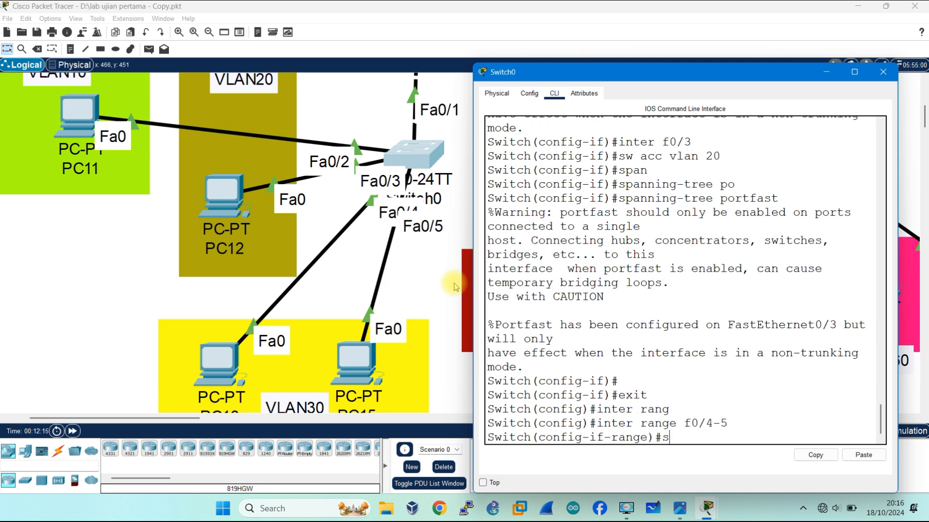
{"action": "type", "text": "w acc vlan 30"}
{"action": "key", "text": "Return"}
Enable spanning-tree portfast on the Switch0 range f0/4-5 and exit range configuration
{"action": "type", "text": "span"}
{"action": "key", "text": "Tab"}
{"action": "type", "text": "po"}
{"action": "key", "text": "Tab"}
{"action": "key", "text": "Return"}
{"action": "type", "text": "exi"}
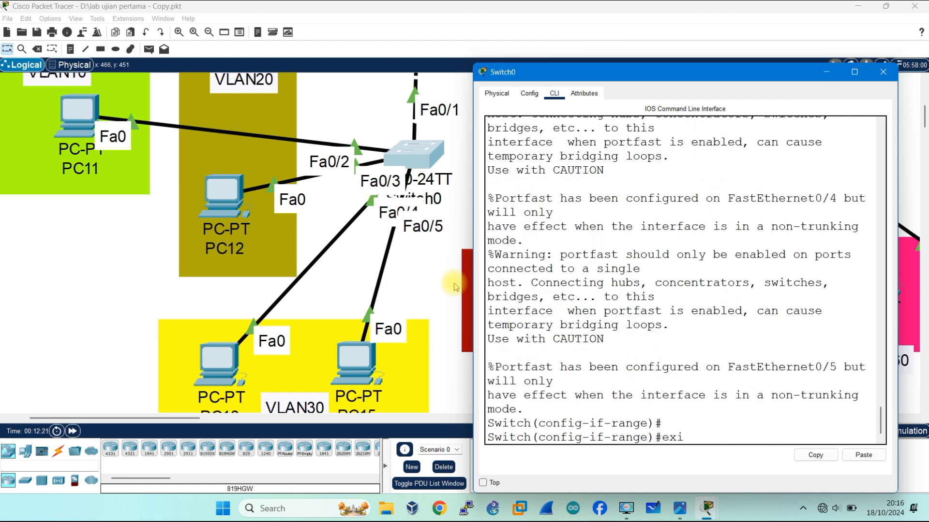
{"action": "type", "text": "t"}
{"action": "key", "text": "Return"}
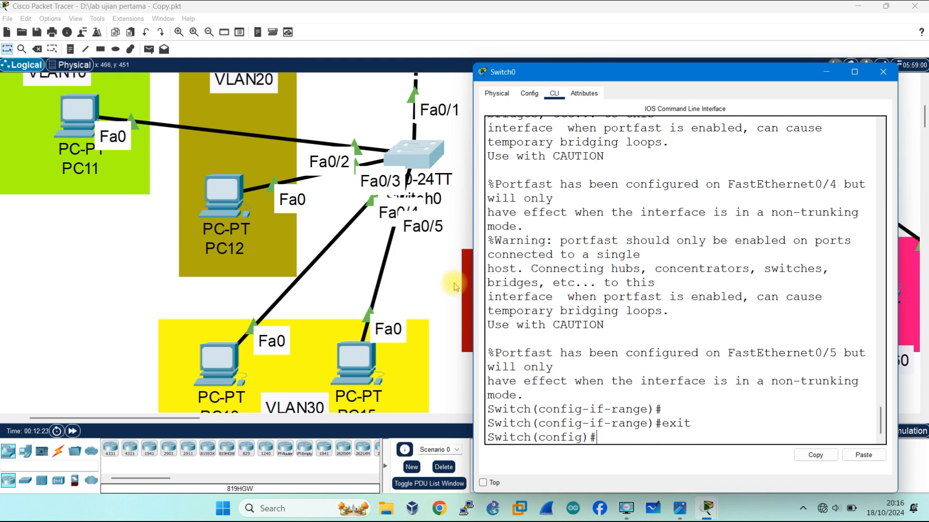
Set Switch0 interface f0/1, the uplink to Core-SW1, to trunk mode and exit interface configuration
{"action": "scroll", "coordinate": [363, 150], "scroll_direction": "up", "scroll_amount": 3}
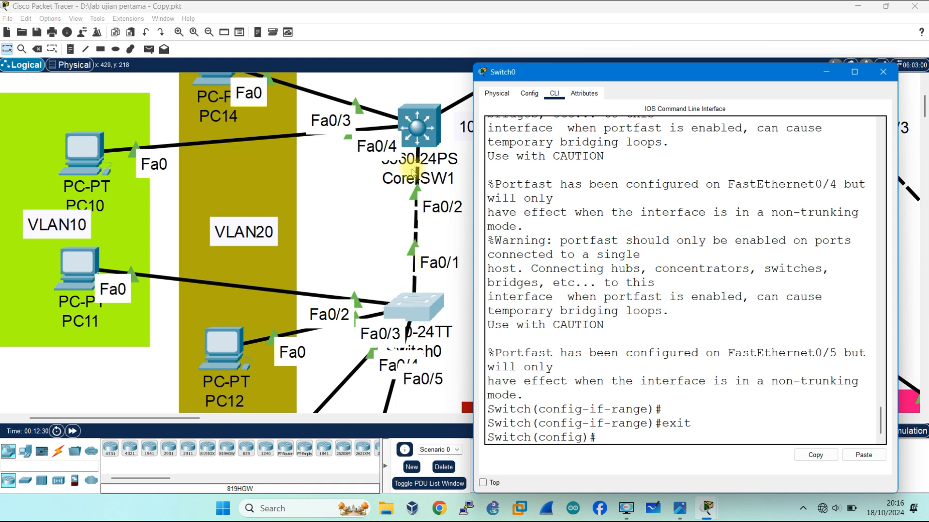
{"action": "type", "text": "inter"}
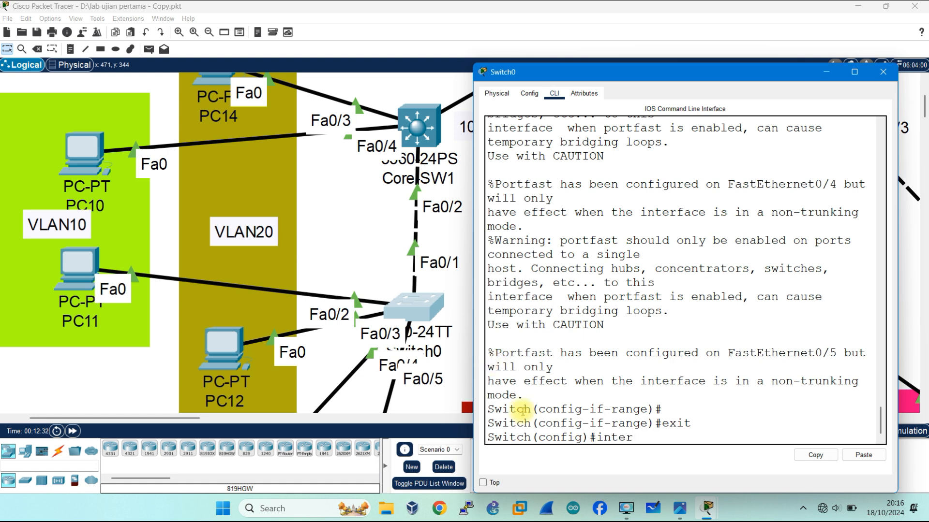
{"action": "type", "text": " f0/1"}
{"action": "key", "text": "Return"}
{"action": "type", "text": "sw mo"}
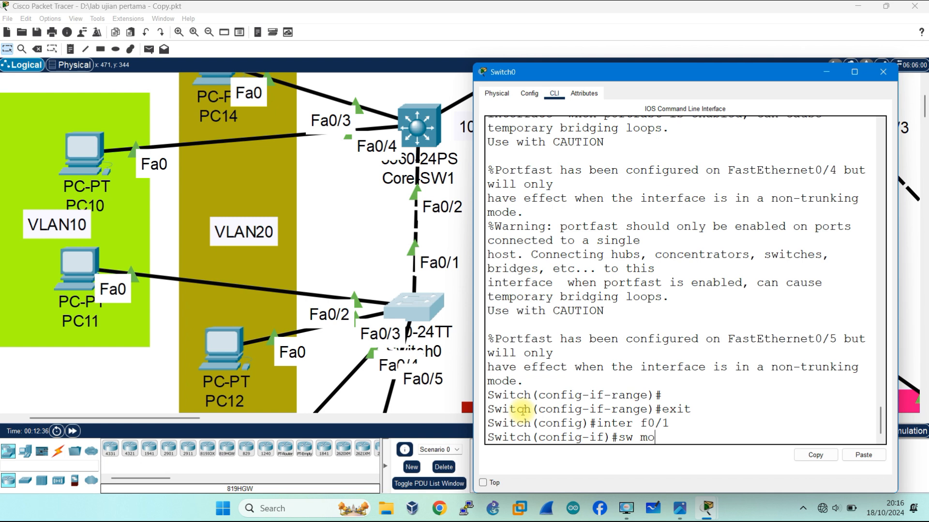
{"action": "type", "text": " tr"}
{"action": "key", "text": "Return"}
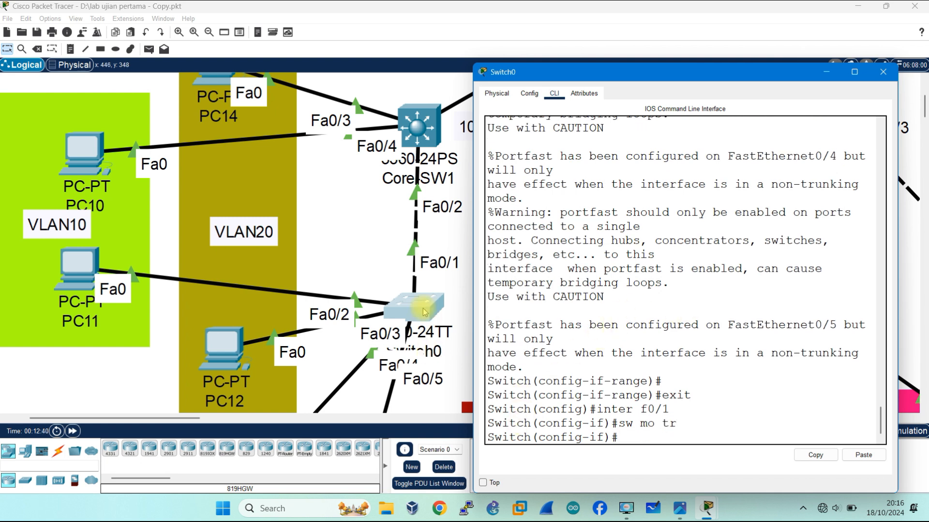
{"action": "left_click_drag", "start_coordinate": [694, 424], "coordinate": [614, 424]}
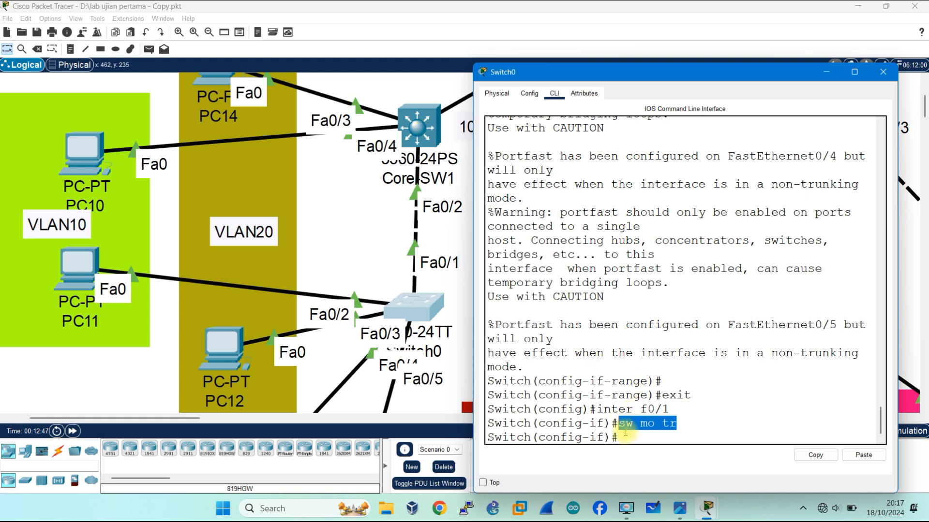
{"action": "left_click", "coordinate": [632, 440]}
{"action": "type", "text": "exit"}
{"action": "key", "text": "Return"}
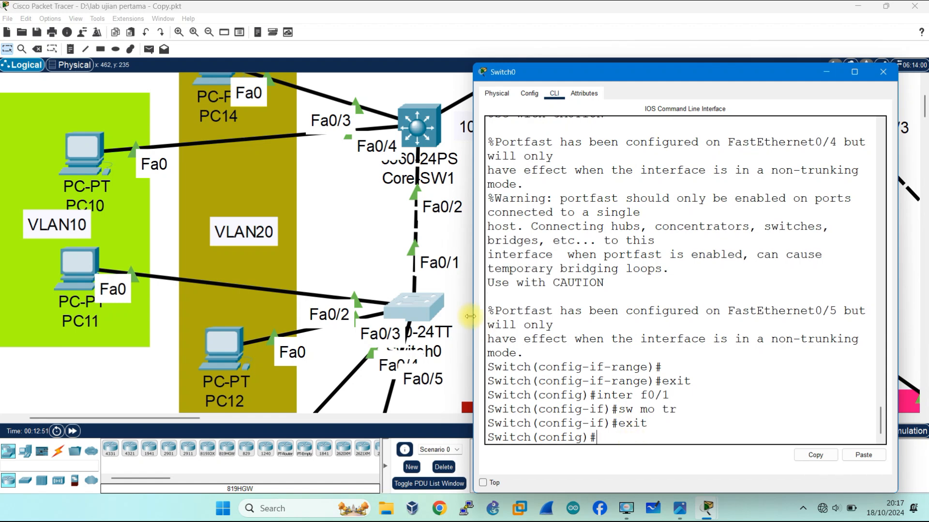
Set PC14 in VLAN 20 to obtain its IPv4 configuration through DHCP
{"action": "left_click", "coordinate": [362, 263]}
{"action": "scroll", "coordinate": [315, 236], "scroll_direction": "up", "scroll_amount": 2}
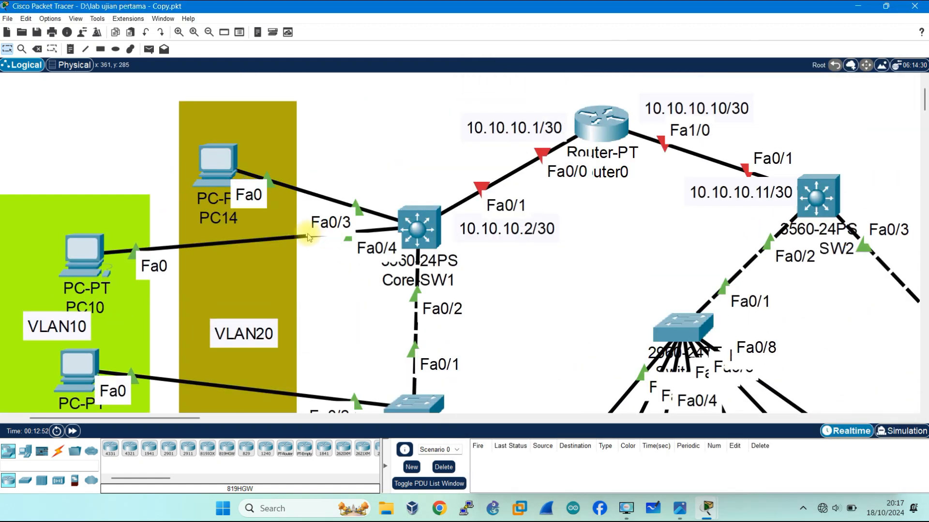
{"action": "left_click", "coordinate": [215, 164]}
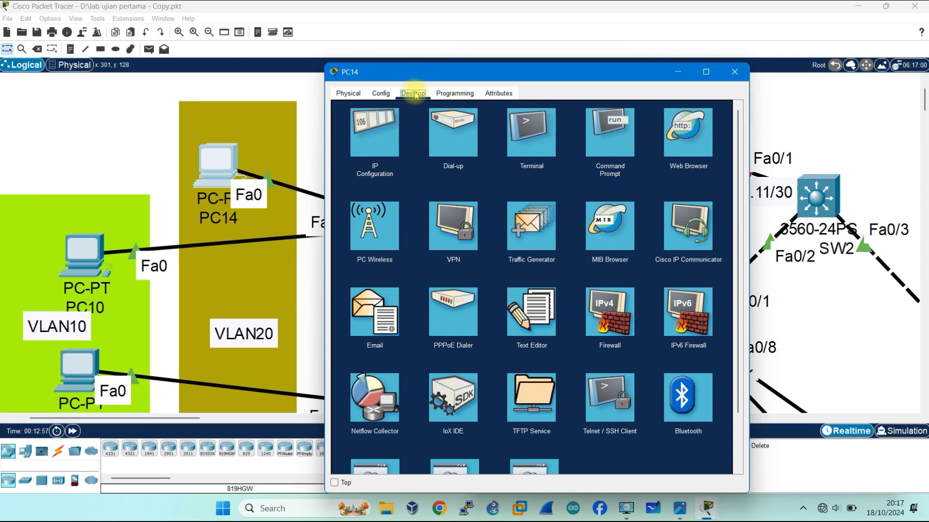
{"action": "left_click", "coordinate": [382, 138]}
{"action": "left_click", "coordinate": [345, 151]}
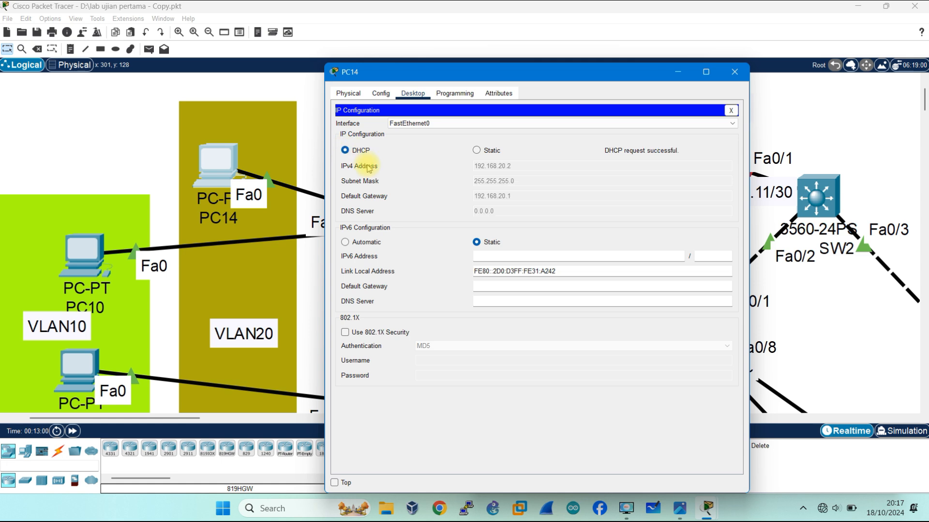
Set PC10 in VLAN 10 to DHCP addressing and close its device window
{"action": "left_click", "coordinate": [91, 256]}
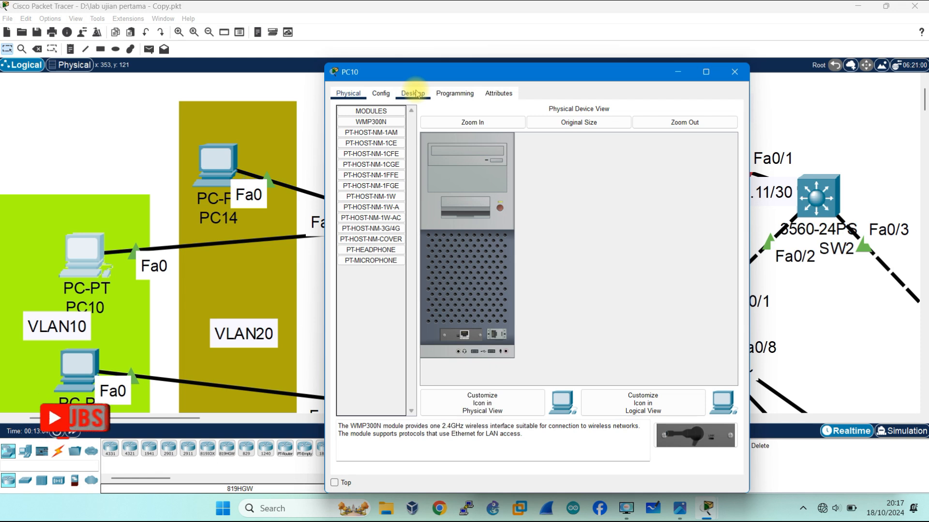
{"action": "left_click", "coordinate": [413, 93]}
{"action": "left_click", "coordinate": [374, 136]}
{"action": "left_click", "coordinate": [360, 153]}
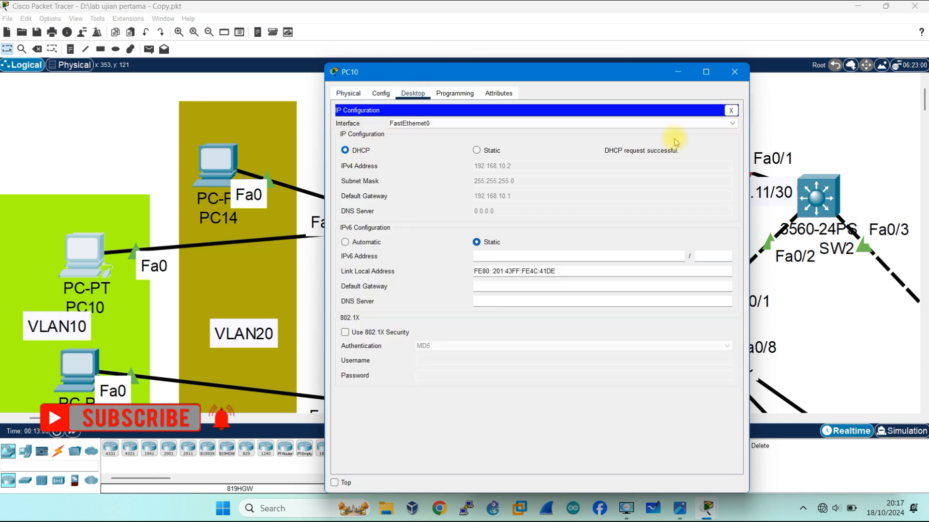
{"action": "left_click", "coordinate": [731, 110]}
{"action": "left_click", "coordinate": [734, 71]}
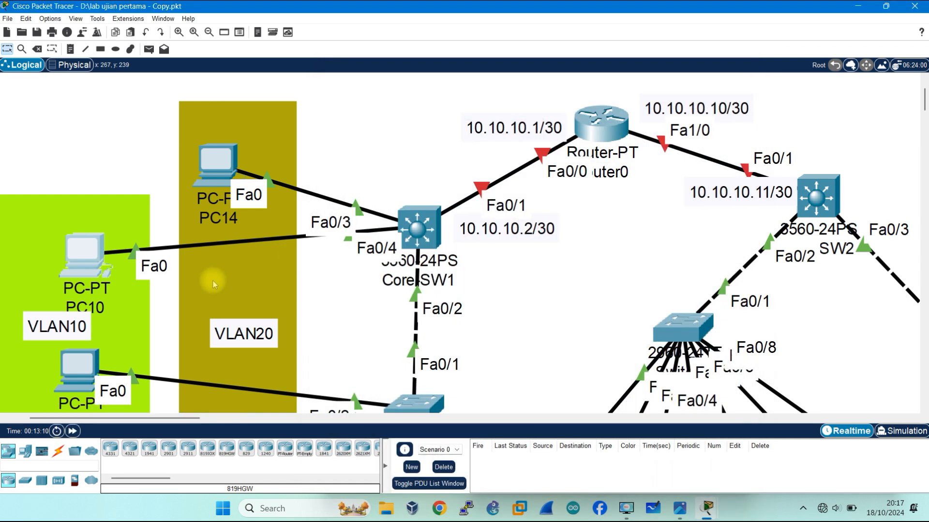
Set PC11 in VLAN 10 to DHCP addressing and close its device window
{"action": "scroll", "coordinate": [213, 281], "scroll_direction": "down", "scroll_amount": 3}
{"action": "left_click", "coordinate": [76, 266]}
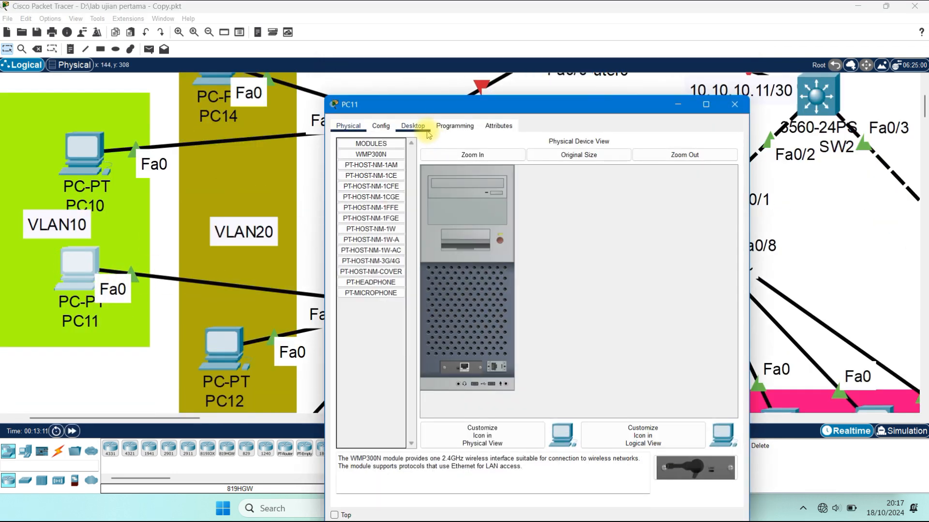
{"action": "left_click", "coordinate": [413, 127]}
{"action": "left_click", "coordinate": [376, 167]}
{"action": "left_click", "coordinate": [359, 185]}
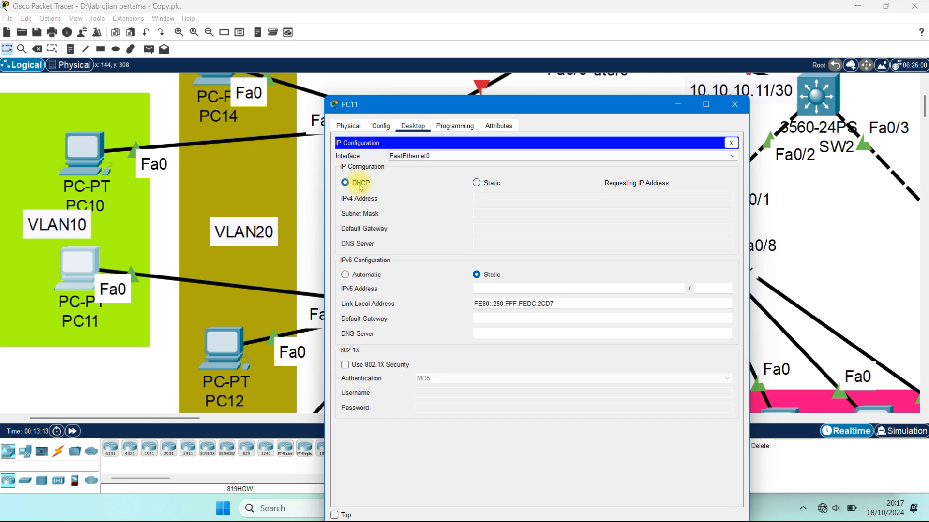
{"action": "left_click", "coordinate": [731, 143]}
{"action": "left_click", "coordinate": [734, 104]}
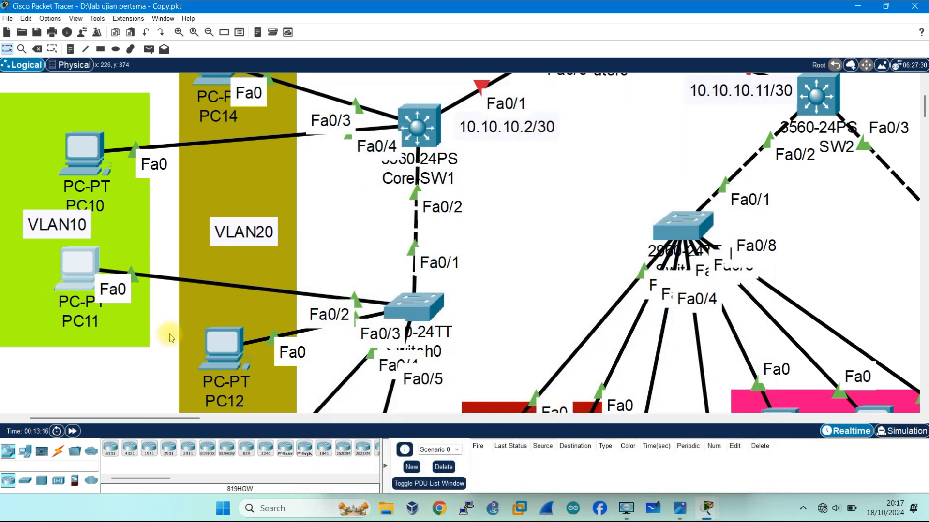
Set PC12 in VLAN 20 to DHCP addressing and close its device window
{"action": "left_click", "coordinate": [224, 346]}
{"action": "left_click", "coordinate": [414, 94]}
{"action": "left_click", "coordinate": [375, 135]}
{"action": "left_click", "coordinate": [360, 150]}
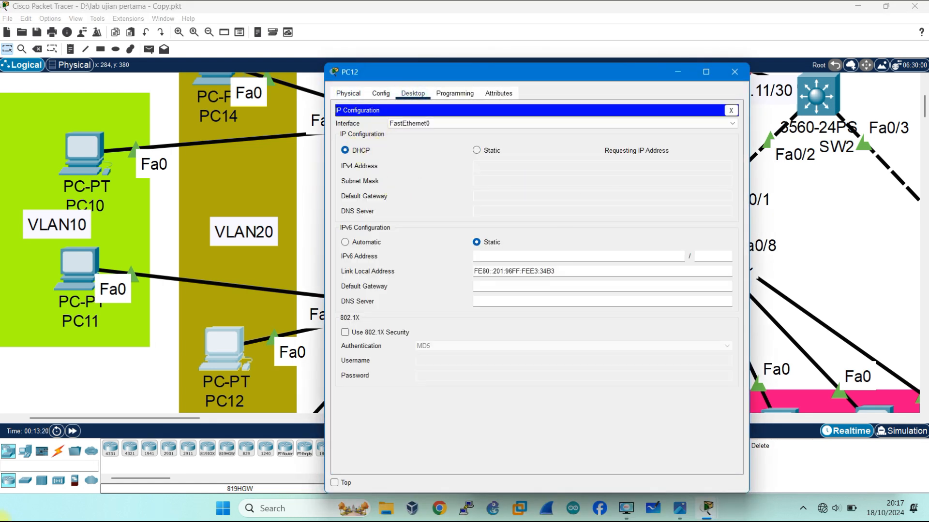
{"action": "left_click", "coordinate": [731, 110]}
{"action": "left_click", "coordinate": [734, 72]}
Set PC13 in VLAN 30 to DHCP addressing and close its device window
{"action": "scroll", "coordinate": [429, 277], "scroll_direction": "down", "scroll_amount": 3}
{"action": "scroll", "coordinate": [429, 276], "scroll_direction": "down", "scroll_amount": 2}
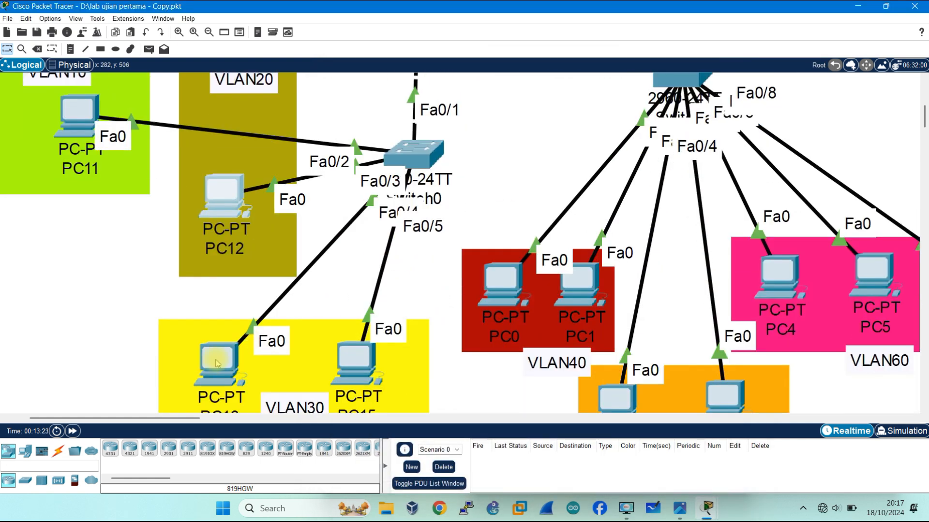
{"action": "left_click", "coordinate": [219, 361]}
{"action": "left_click", "coordinate": [412, 93]}
{"action": "left_click", "coordinate": [375, 128]}
{"action": "left_click", "coordinate": [358, 151]}
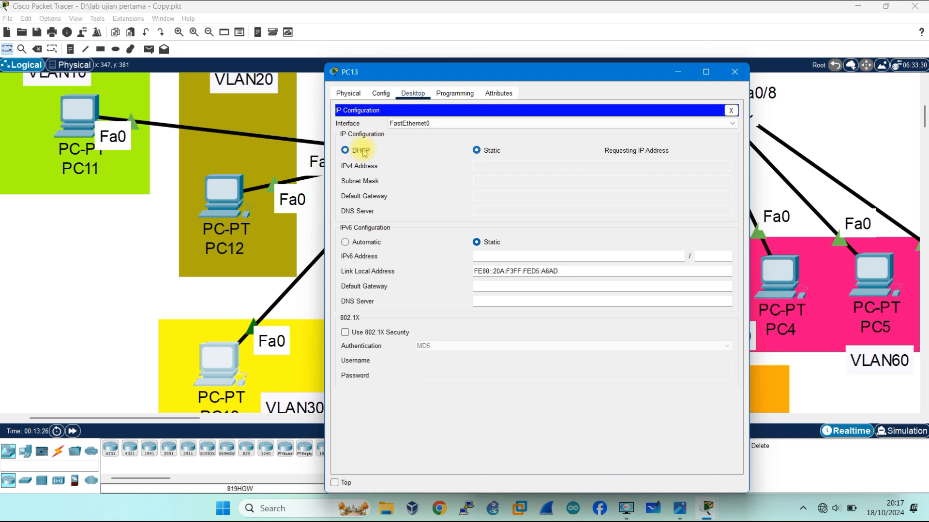
{"action": "left_click", "coordinate": [732, 111]}
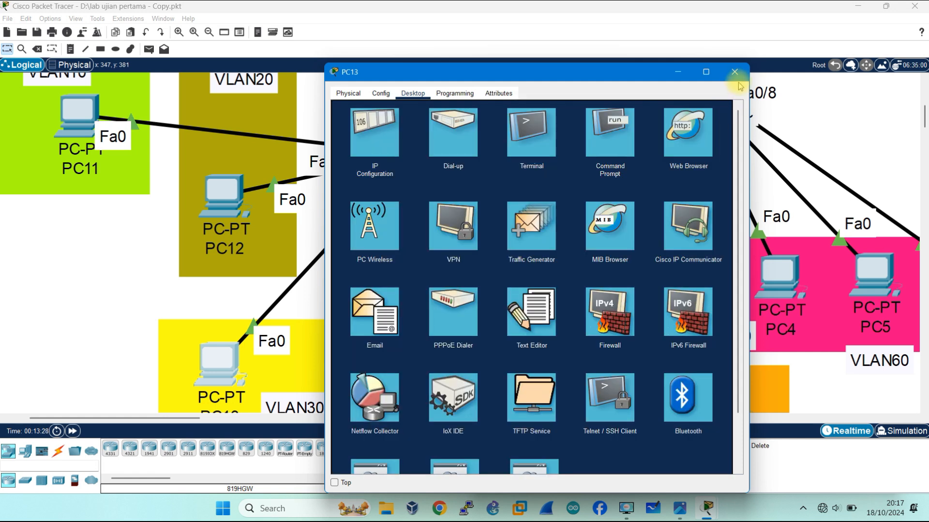
{"action": "left_click", "coordinate": [734, 72]}
Set PC15 in VLAN 30 to DHCP addressing and close its device window
{"action": "left_click", "coordinate": [358, 360]}
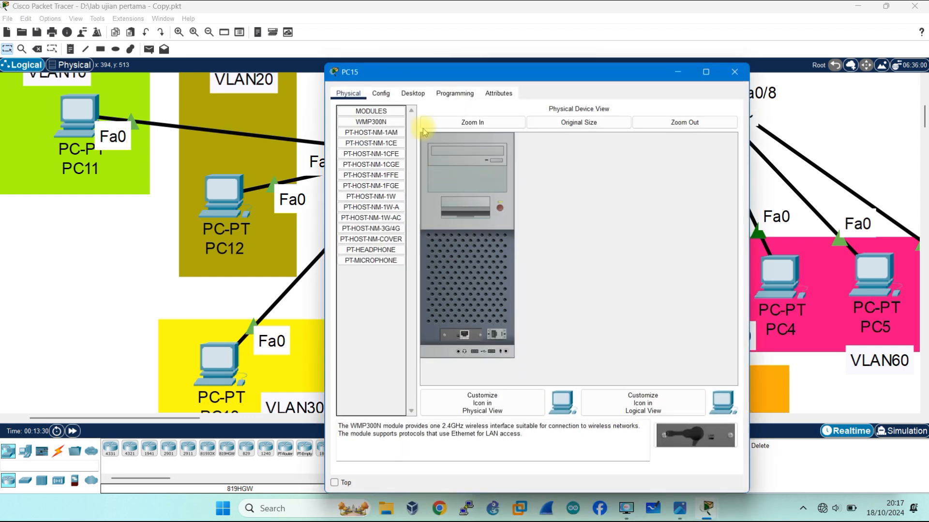
{"action": "left_click", "coordinate": [412, 94]}
{"action": "left_click", "coordinate": [364, 139]}
{"action": "left_click", "coordinate": [345, 150]}
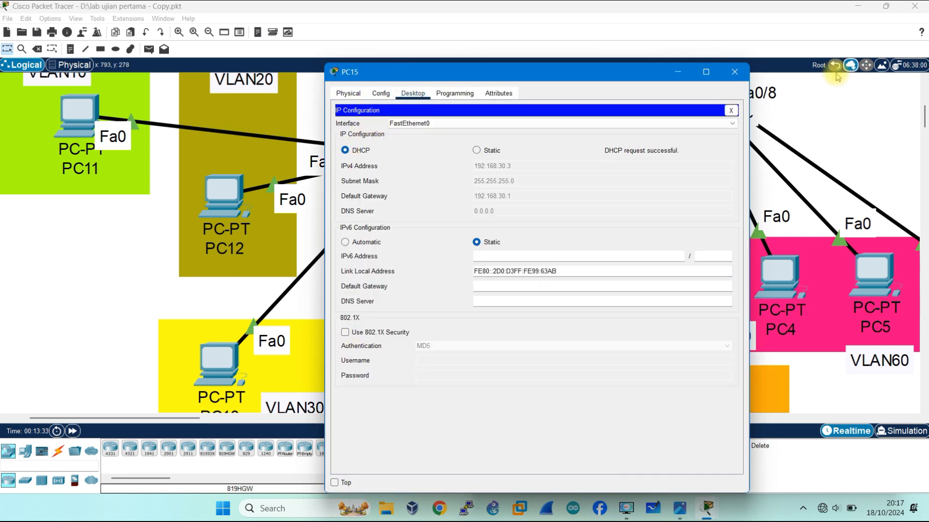
{"action": "left_click", "coordinate": [731, 111]}
{"action": "left_click", "coordinate": [735, 71]}
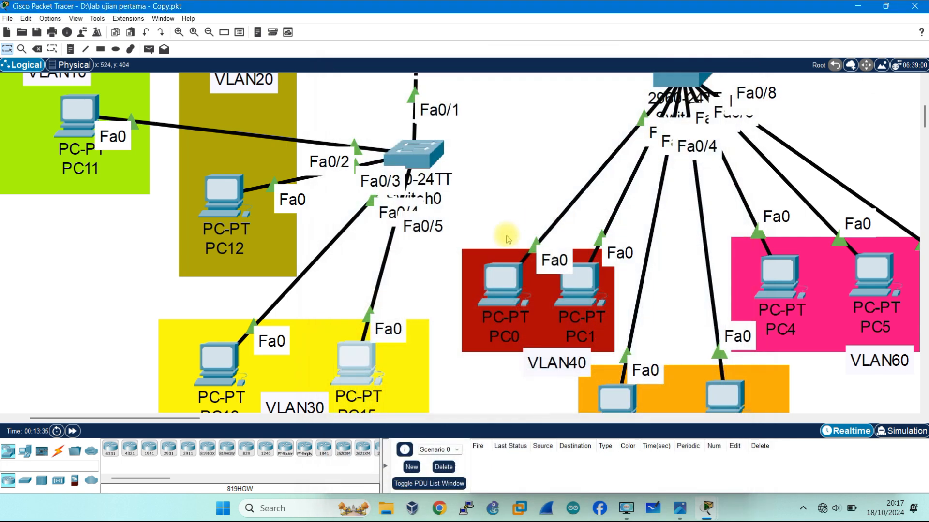
Examine the SW2 side of the topology: its uplinks, the two access switches below it and the PC groups of VLANs 40 to 70
{"action": "scroll", "coordinate": [507, 238], "scroll_direction": "up", "scroll_amount": 5}
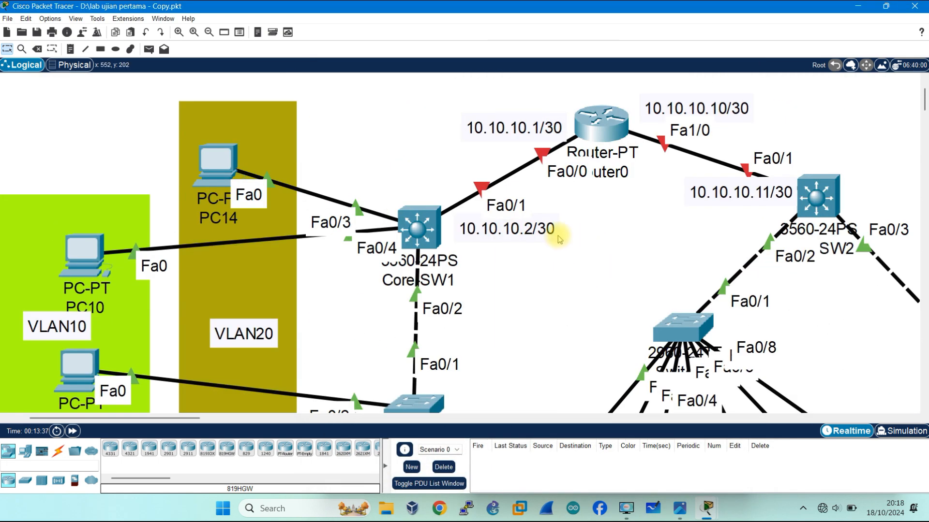
{"action": "scroll", "coordinate": [569, 241], "scroll_direction": "right", "scroll_amount": 8}
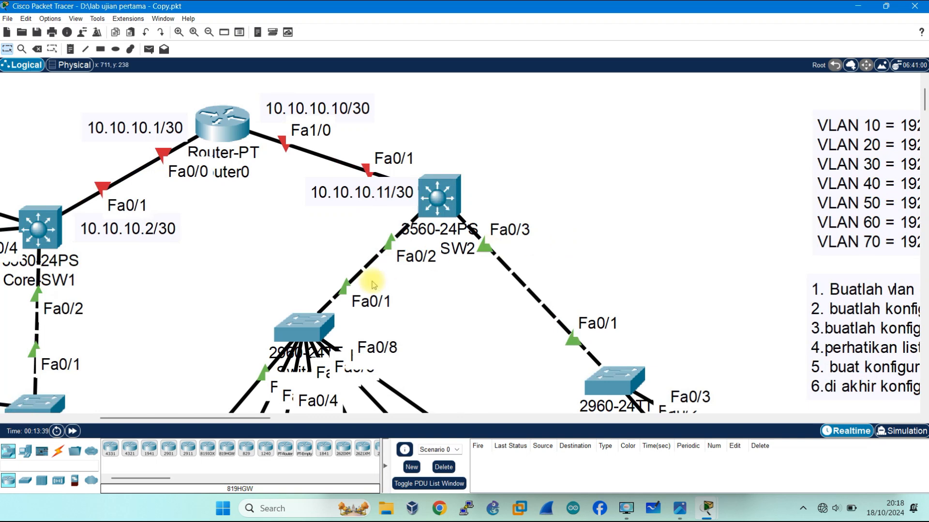
{"action": "scroll", "coordinate": [374, 279], "scroll_direction": "down", "scroll_amount": 5}
{"action": "scroll", "coordinate": [374, 285], "scroll_direction": "down", "scroll_amount": 3}
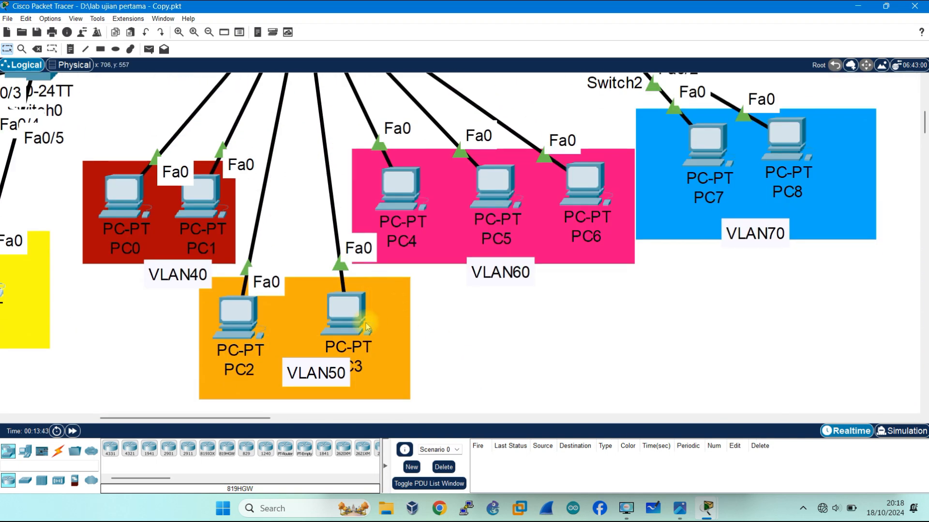
{"action": "scroll", "coordinate": [366, 325], "scroll_direction": "up", "scroll_amount": 2}
{"action": "scroll", "coordinate": [365, 325], "scroll_direction": "up", "scroll_amount": 1}
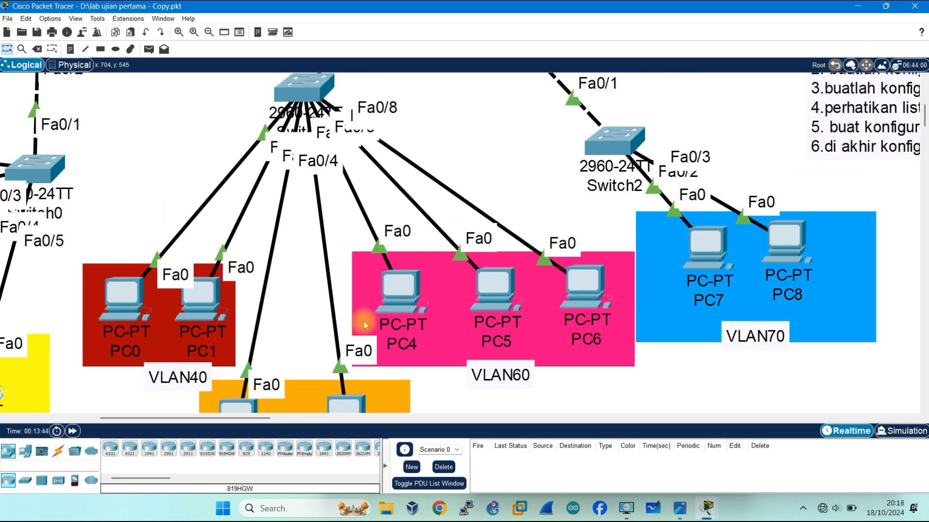
{"action": "scroll", "coordinate": [365, 325], "scroll_direction": "up", "scroll_amount": 2}
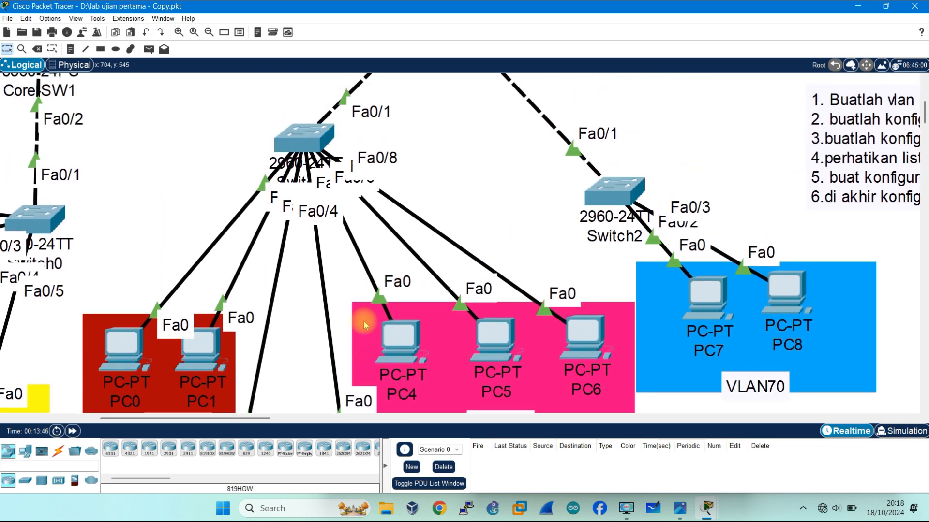
{"action": "scroll", "coordinate": [367, 315], "scroll_direction": "left", "scroll_amount": 4}
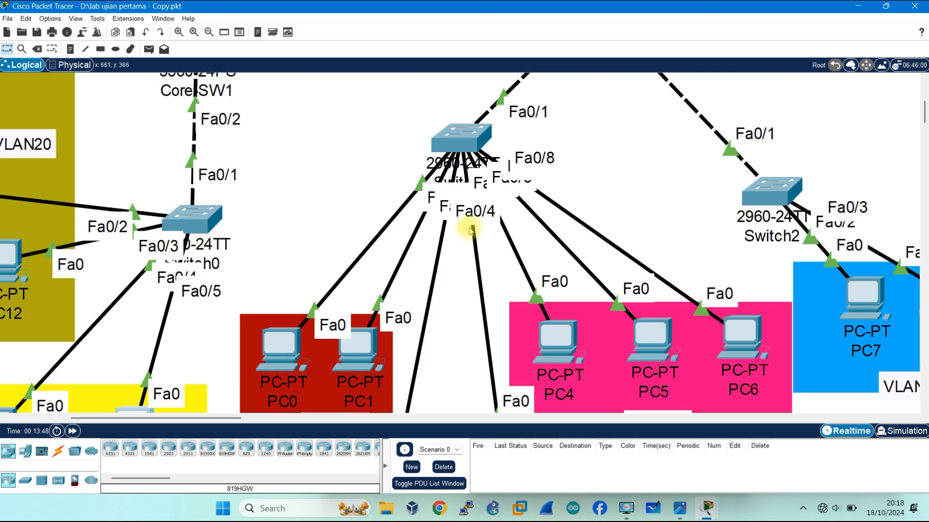
{"action": "scroll", "coordinate": [461, 150], "scroll_direction": "right", "scroll_amount": 1}
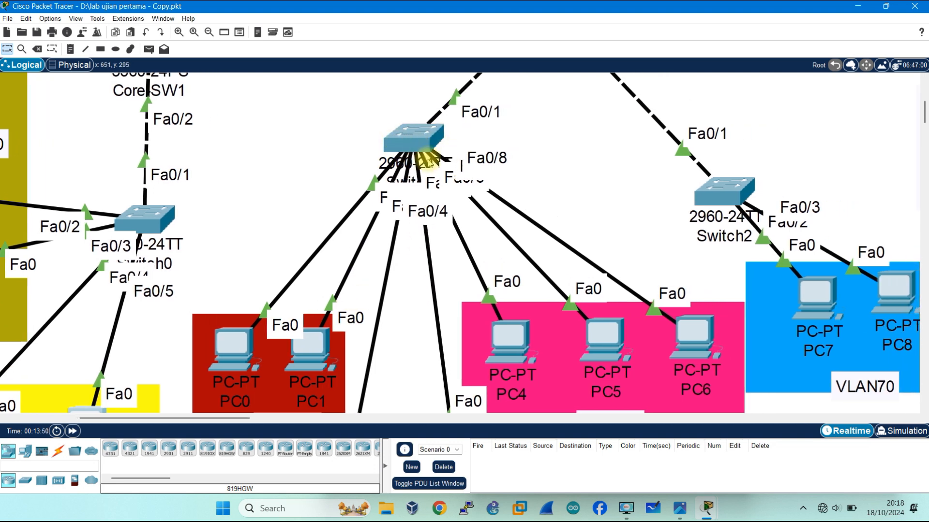
{"action": "scroll", "coordinate": [432, 130], "scroll_direction": "up", "scroll_amount": 4}
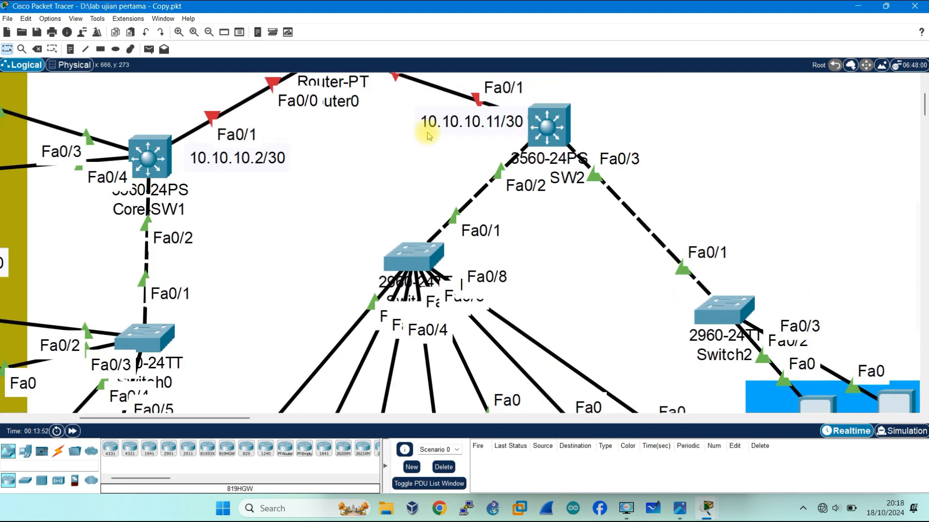
{"action": "scroll", "coordinate": [427, 133], "scroll_direction": "right", "scroll_amount": 5}
{"action": "scroll", "coordinate": [353, 145], "scroll_direction": "up", "scroll_amount": 1}
{"action": "scroll", "coordinate": [352, 145], "scroll_direction": "right", "scroll_amount": 3}
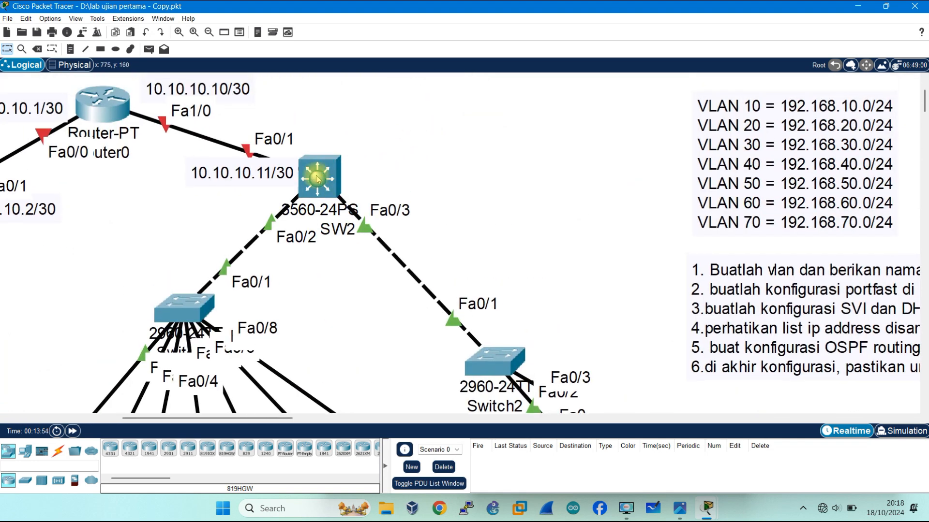
{"action": "scroll", "coordinate": [310, 197], "scroll_direction": "right", "scroll_amount": 3}
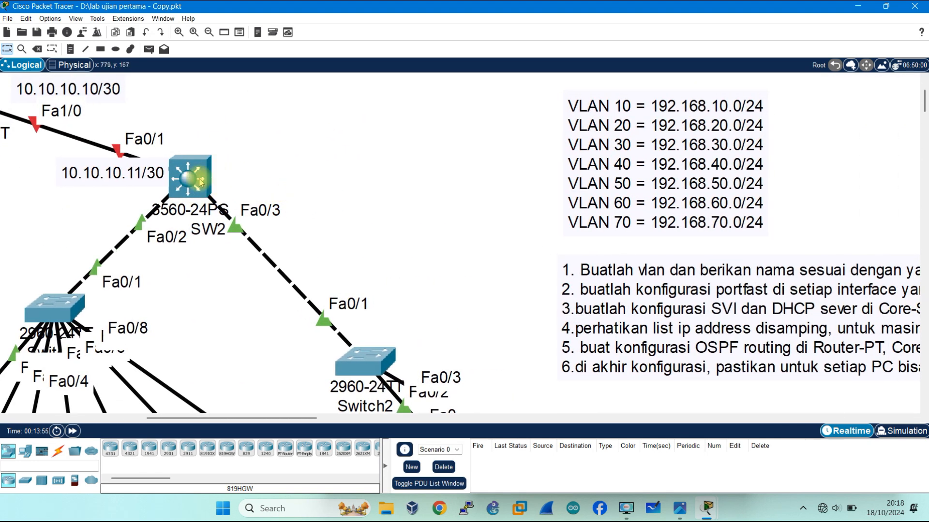
{"action": "scroll", "coordinate": [191, 208], "scroll_direction": "down", "scroll_amount": 4}
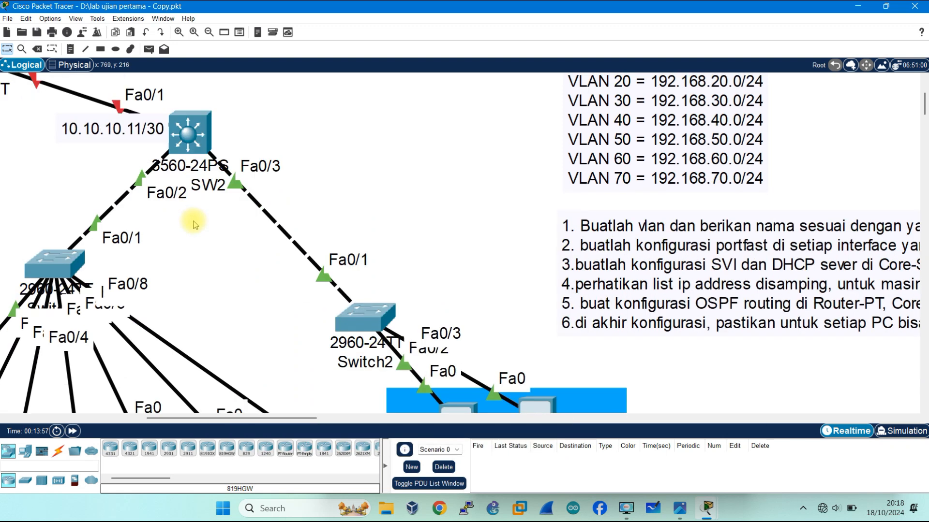
{"action": "scroll", "coordinate": [193, 224], "scroll_direction": "down", "scroll_amount": 7}
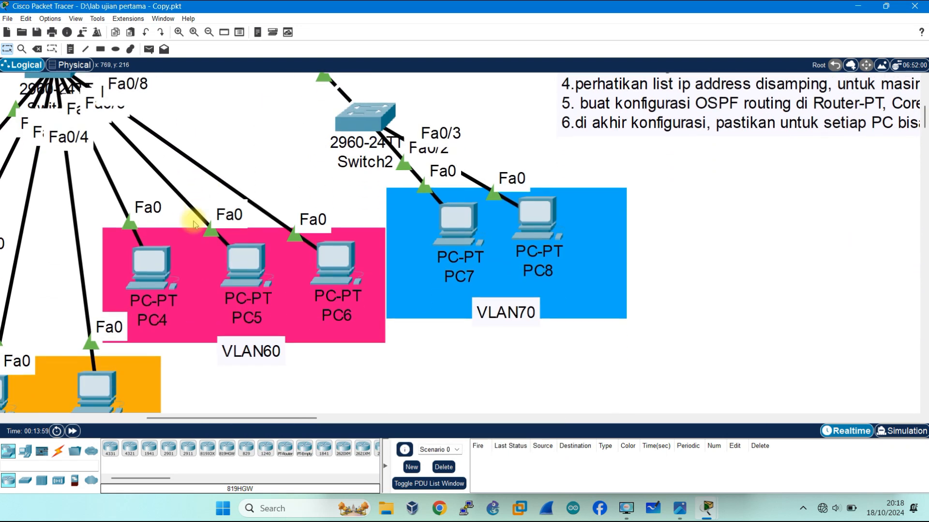
{"action": "scroll", "coordinate": [196, 220], "scroll_direction": "left", "scroll_amount": 15}
{"action": "scroll", "coordinate": [423, 312], "scroll_direction": "right", "scroll_amount": 7}
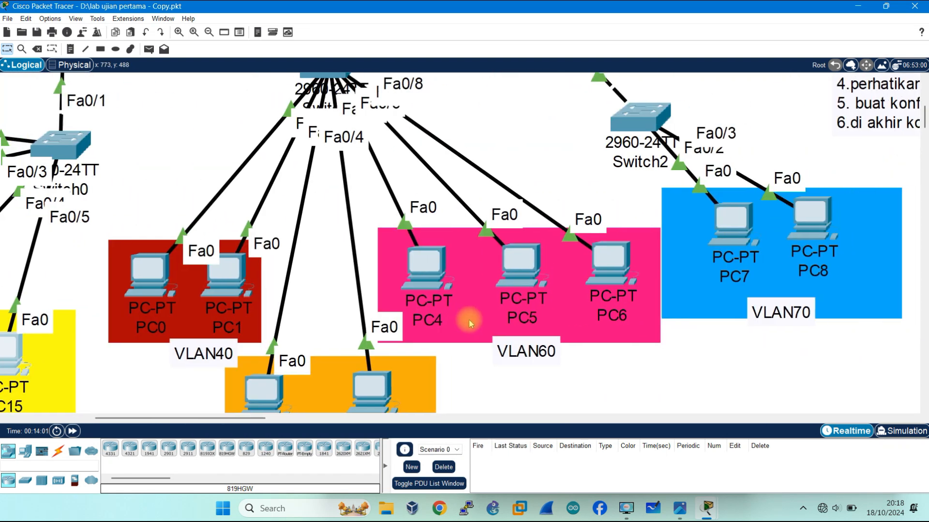
Open the command-line interface of the Core-SW2 multilayer switch
{"action": "scroll", "coordinate": [373, 334], "scroll_direction": "down", "scroll_amount": 4}
{"action": "scroll", "coordinate": [525, 265], "scroll_direction": "up", "scroll_amount": 6}
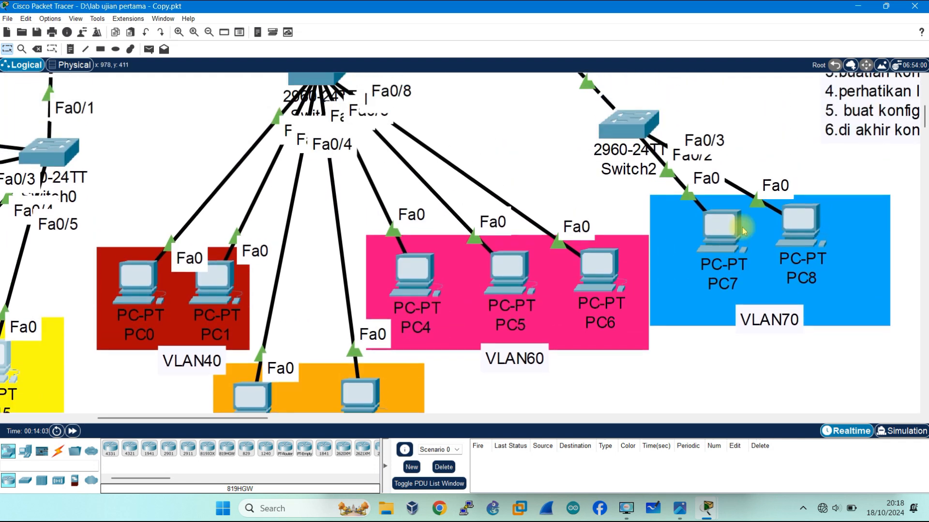
{"action": "scroll", "coordinate": [622, 300], "scroll_direction": "down", "scroll_amount": 1}
{"action": "scroll", "coordinate": [505, 249], "scroll_direction": "up", "scroll_amount": 11}
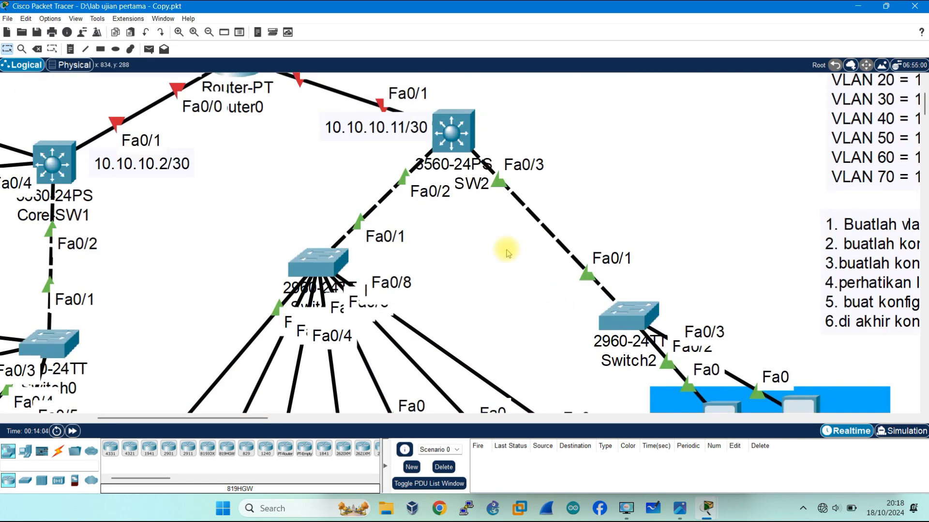
{"action": "scroll", "coordinate": [484, 239], "scroll_direction": "right", "scroll_amount": 11}
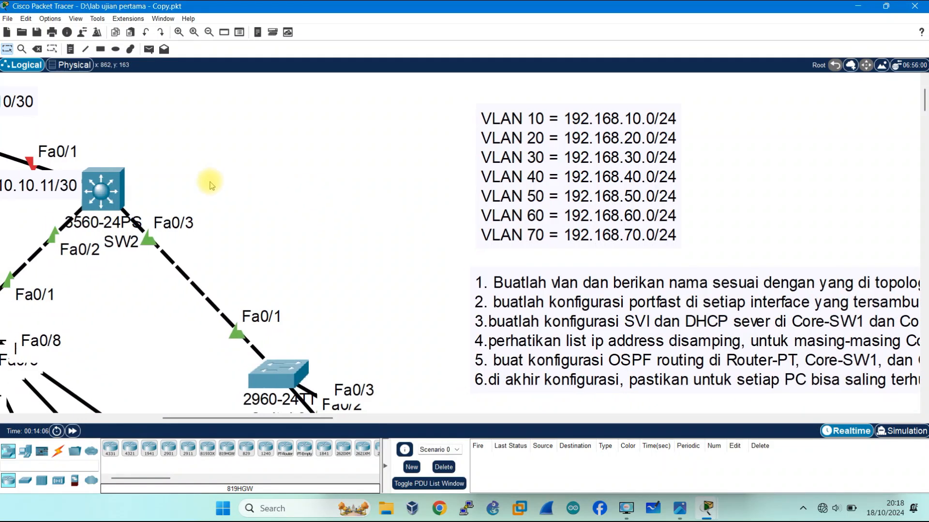
{"action": "left_click", "coordinate": [137, 193]}
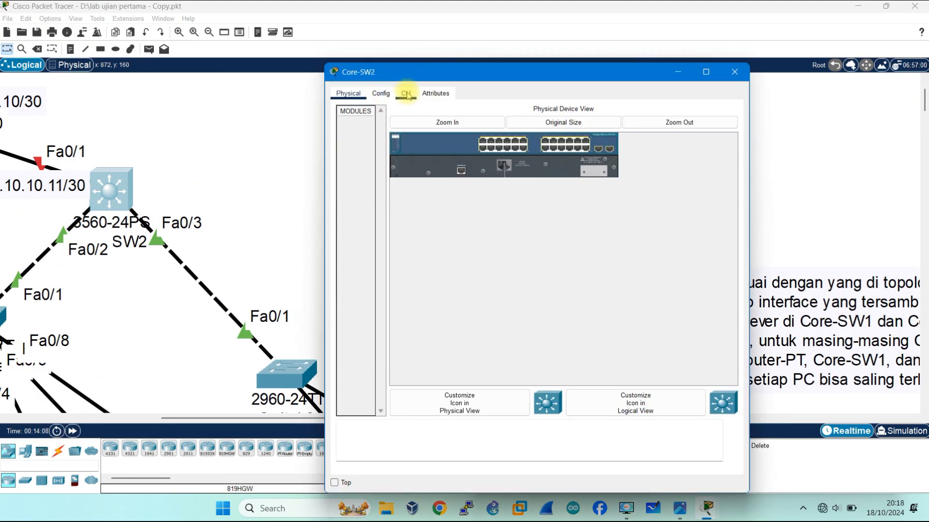
{"action": "left_click", "coordinate": [405, 93]}
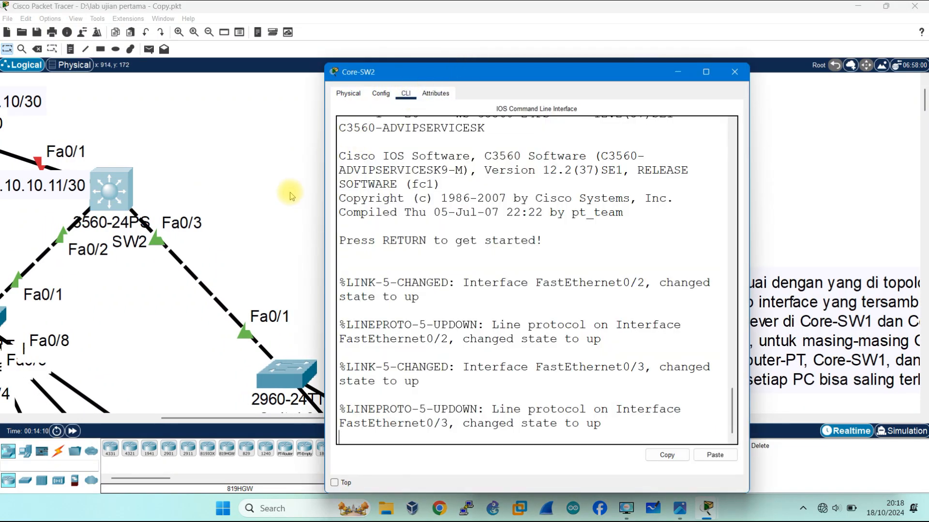
Enter privileged mode and global configuration mode on Core-SW2
{"action": "scroll", "coordinate": [293, 186], "scroll_direction": "down", "scroll_amount": 5}
{"action": "scroll", "coordinate": [248, 236], "scroll_direction": "down", "scroll_amount": 5}
{"action": "scroll", "coordinate": [248, 236], "scroll_direction": "left", "scroll_amount": 2}
{"action": "scroll", "coordinate": [248, 236], "scroll_direction": "right", "scroll_amount": 5}
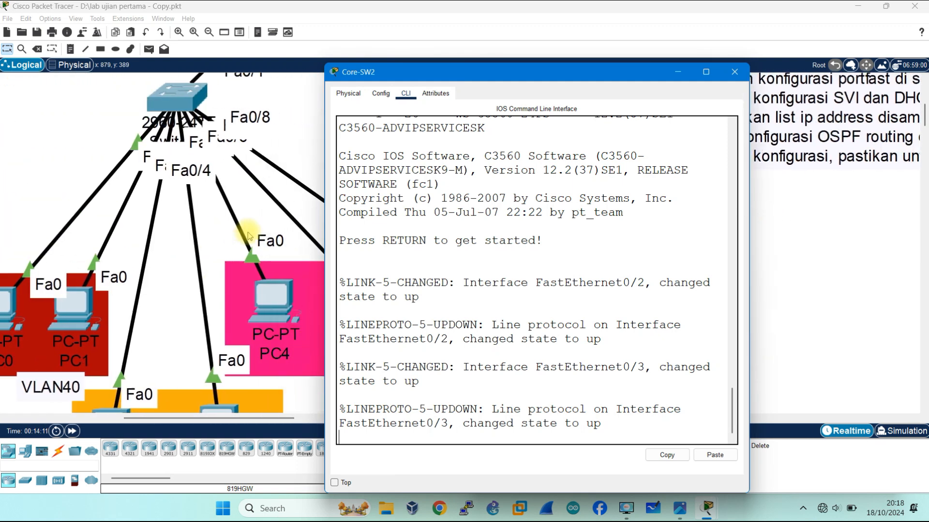
{"action": "scroll", "coordinate": [248, 235], "scroll_direction": "up", "scroll_amount": 2}
{"action": "scroll", "coordinate": [248, 232], "scroll_direction": "up", "scroll_amount": 4}
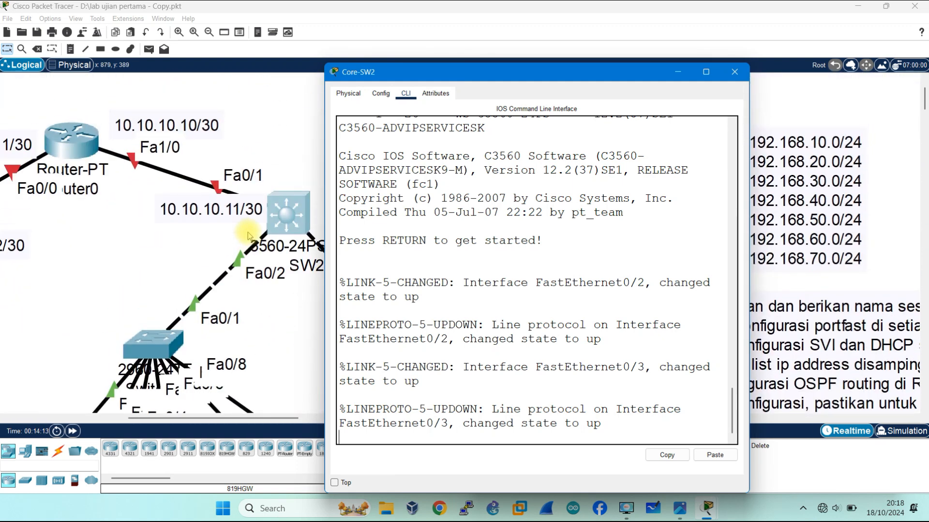
{"action": "key", "text": "Return"}
{"action": "key", "text": "Return"}
{"action": "type", "text": "e"}
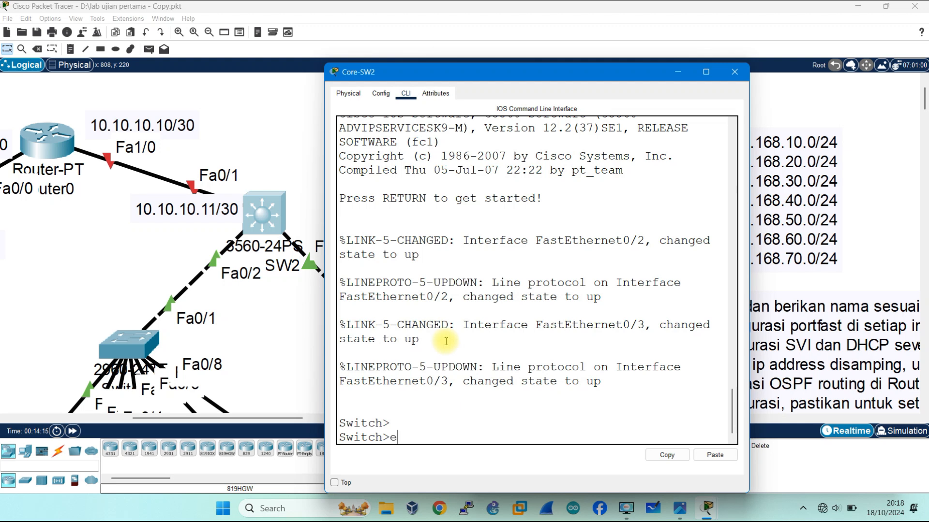
{"action": "type", "text": "n"}
{"action": "key", "text": "Return"}
{"action": "type", "text": "conf ter"}
{"action": "key", "text": "Return"}
Create VLAN 40 named vlan40 and VLAN 50 named vlan50 on Core-SW2
{"action": "type", "text": "vlan 40"}
{"action": "key", "text": "Return"}
{"action": "type", "text": "name vlan40"}
{"action": "key", "text": "Return"}
{"action": "type", "text": "vlan 50"}
{"action": "key", "text": "Return"}
{"action": "type", "text": "name "}
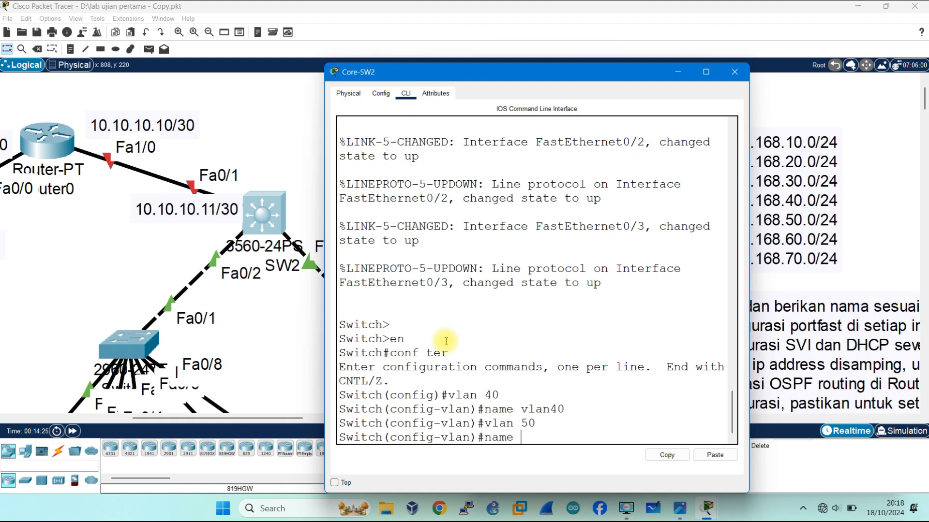
{"action": "type", "text": "vlan50"}
{"action": "key", "text": "Return"}
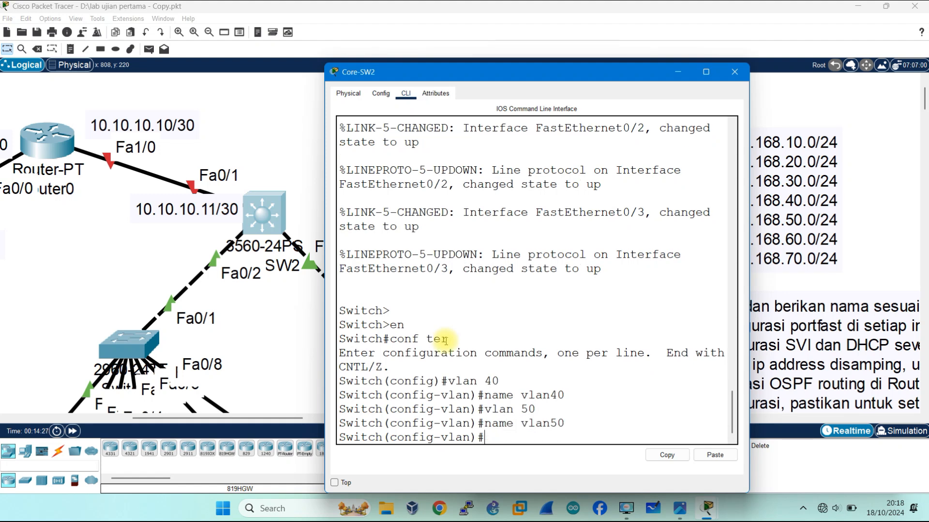
Create VLAN 60 named vlan60 and VLAN 70 named vlan70 on Core-SW2, and return to global configuration mode
{"action": "type", "text": "vlan 60"}
{"action": "key", "text": "Return"}
{"action": "type", "text": "name b"}
{"action": "type", "text": "lan"}
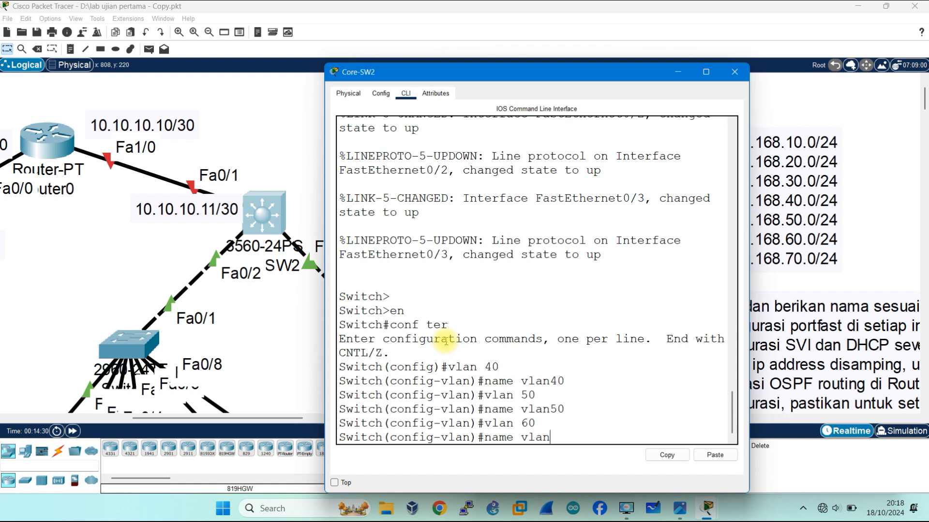
{"action": "type", "text": "60"}
{"action": "key", "text": "Return"}
{"action": "type", "text": "vlan"}
{"action": "type", "text": " 70"}
{"action": "key", "text": "Return"}
{"action": "type", "text": "name vlan"}
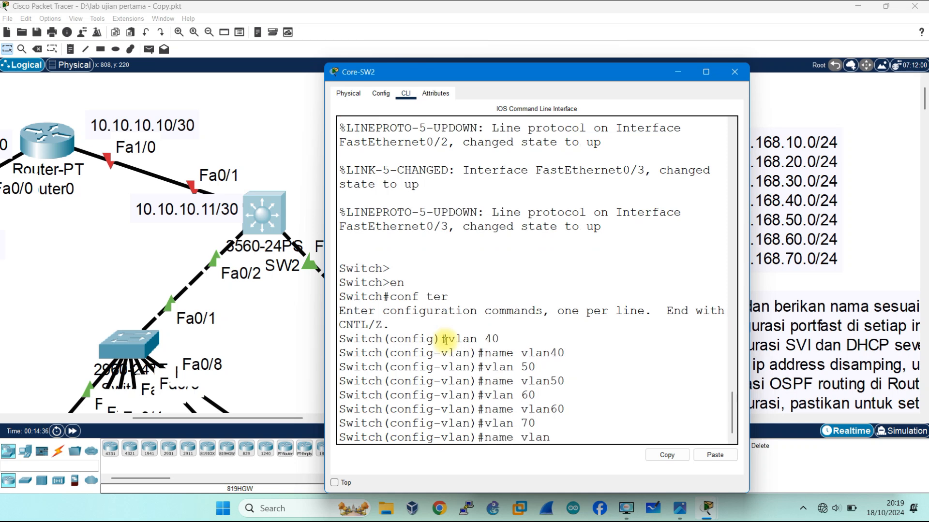
{"action": "type", "text": "70"}
{"action": "key", "text": "Return"}
{"action": "type", "text": "exit"}
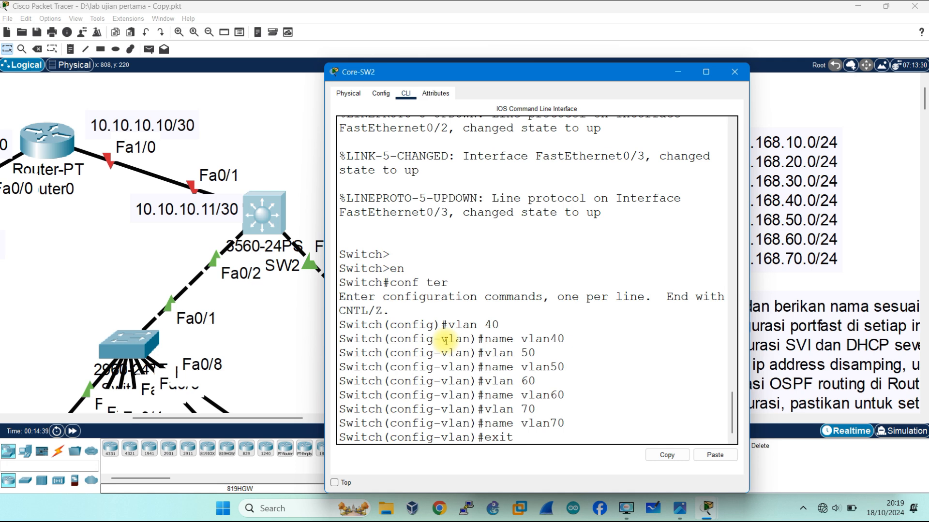
{"action": "key", "text": "Return"}
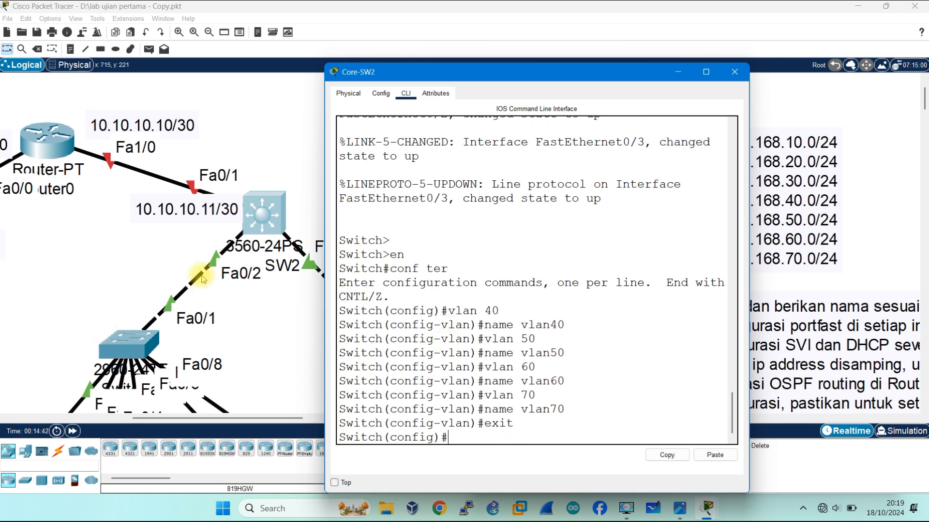
Create the VLAN 40 SVI on Core-SW2 with IP address 192.168.40.1 and mask 255.255.255.0
{"action": "scroll", "coordinate": [203, 278], "scroll_direction": "down", "scroll_amount": 1}
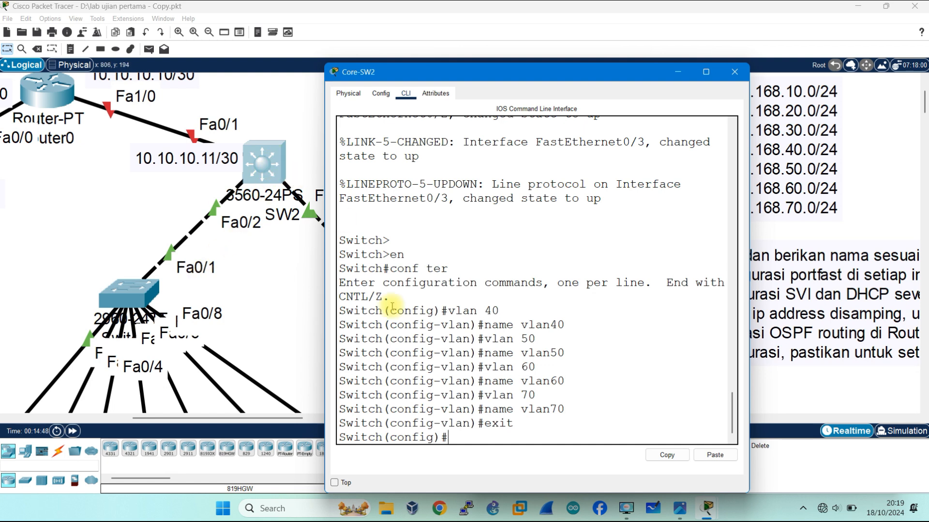
{"action": "type", "text": "er vlan40"}
{"action": "key", "text": "Return"}
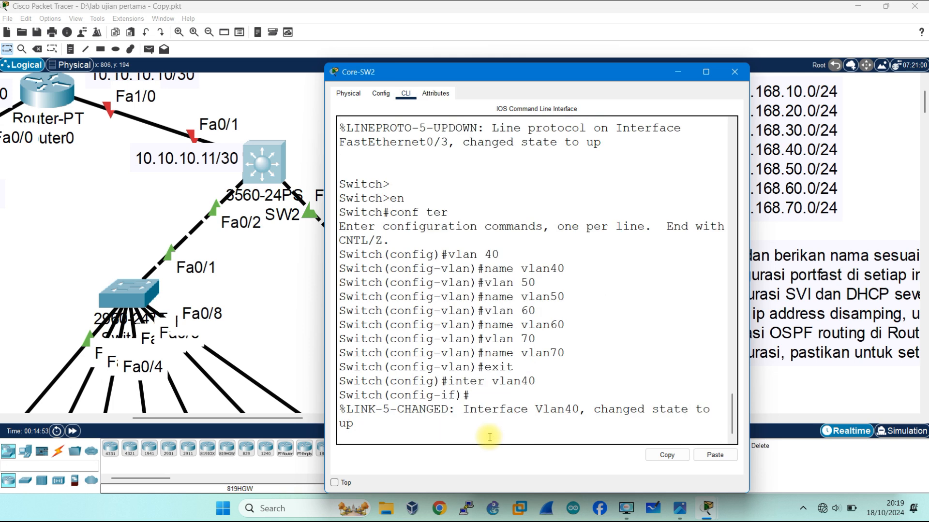
{"action": "type", "text": "ip add 192.168.40."}
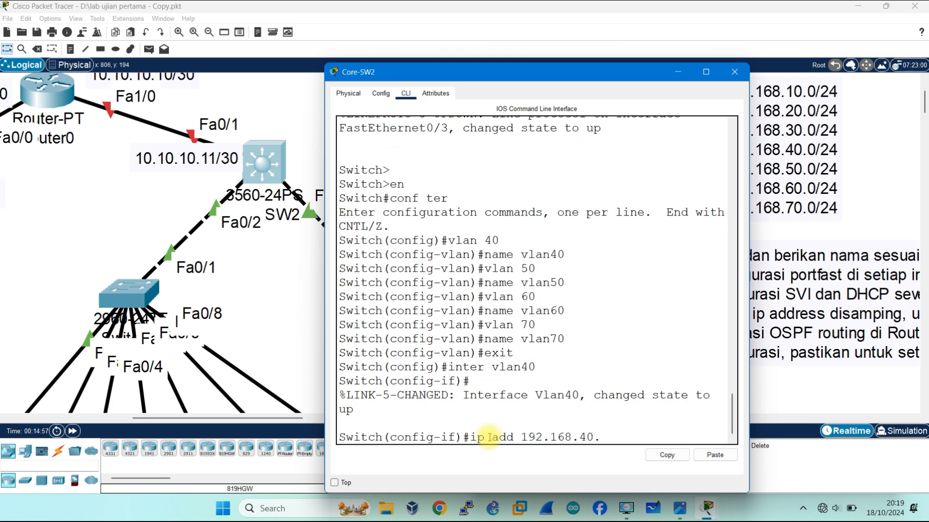
{"action": "type", "text": "1 255.255.255.0"}
{"action": "key", "text": "Return"}
{"action": "type", "text": "ex"}
{"action": "key", "text": "Return"}
Create the VLAN 50 SVI on Core-SW2 with IP address 192.168.50.1 and mask 255.255.255.0
{"action": "type", "text": "inter vl"}
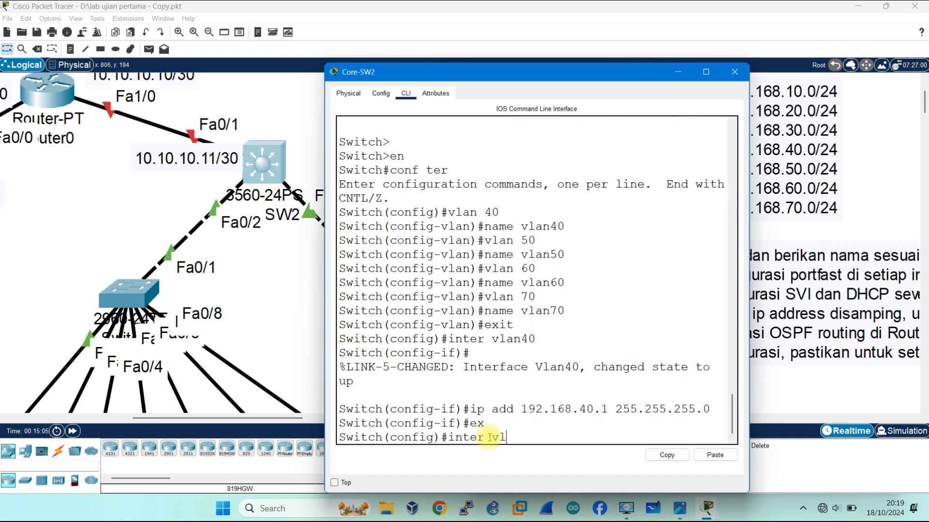
{"action": "type", "text": "an 50"}
{"action": "key", "text": "Return"}
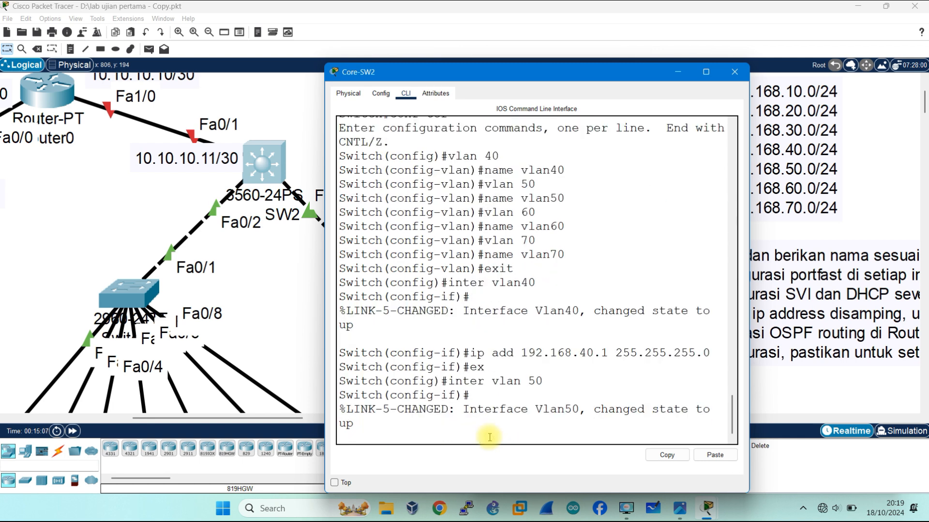
{"action": "key", "text": "Return"}
{"action": "type", "text": "ip add 192.168.50.1"}
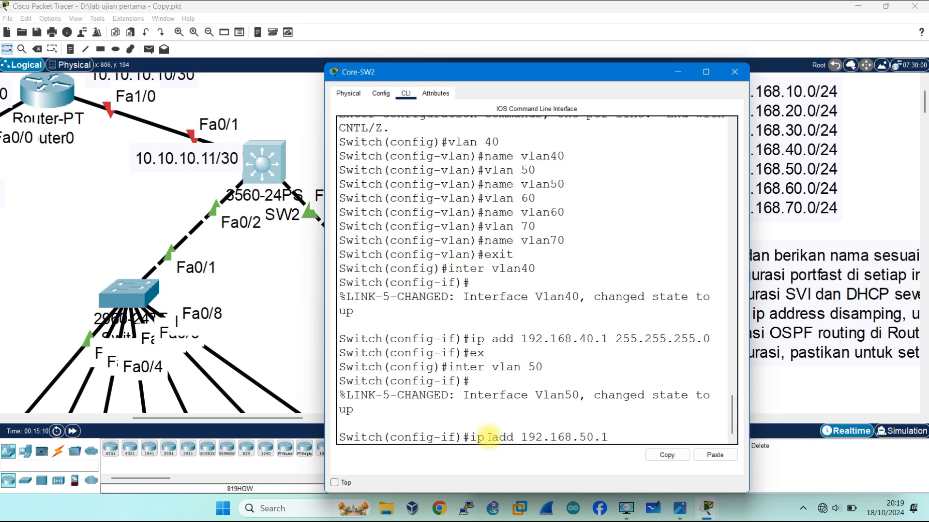
{"action": "type", "text": " 255.255.255.0"}
{"action": "key", "text": "Return"}
{"action": "type", "text": "ex"}
{"action": "key", "text": "Return"}
Create the VLAN 60 SVI on Core-SW2 with IP address 192.168.60.1 and mask 255.255.255.0
{"action": "type", "text": "inter vlan "}
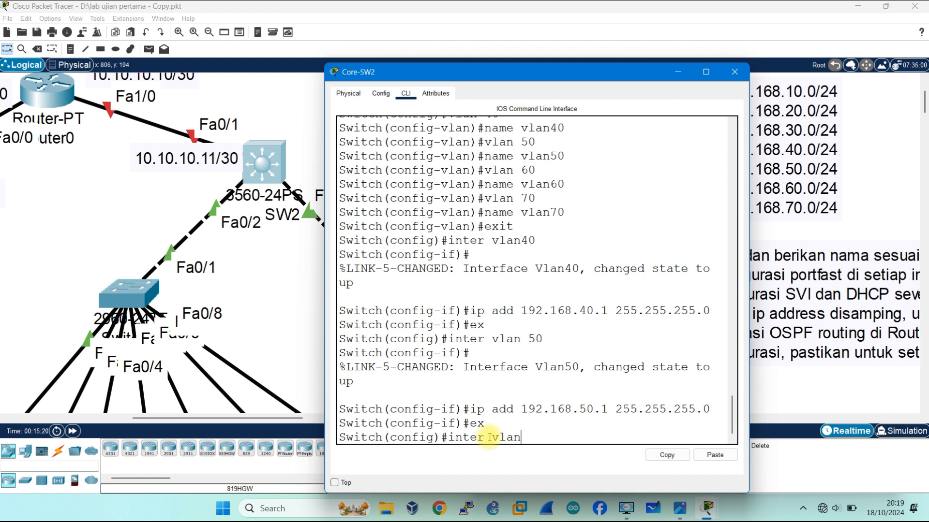
{"action": "type", "text": "60"}
{"action": "key", "text": "Return"}
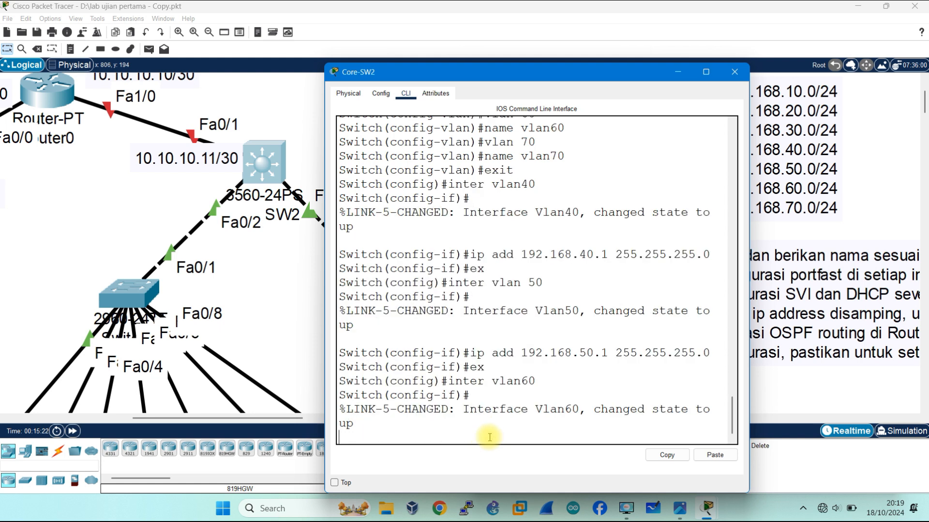
{"action": "key", "text": "Return"}
{"action": "type", "text": "ip add 192.168."}
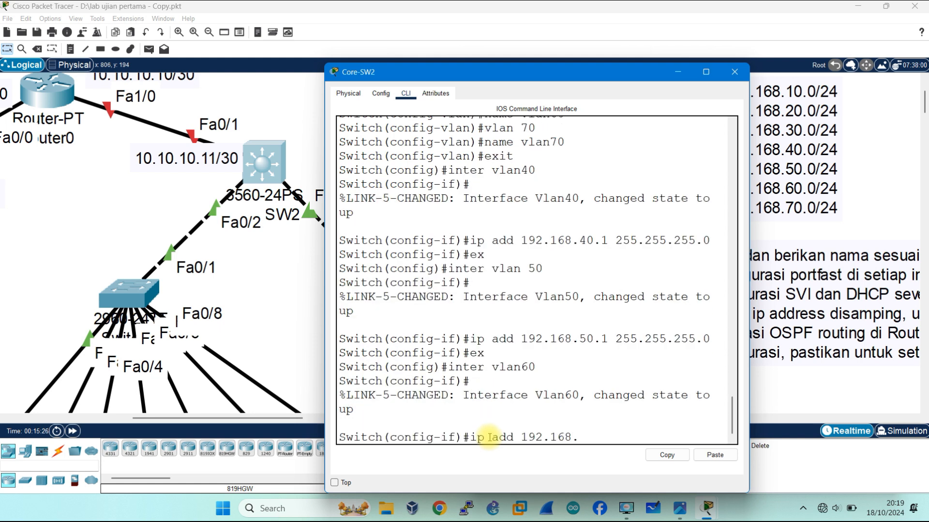
{"action": "type", "text": "60.1 255.255.255.0"}
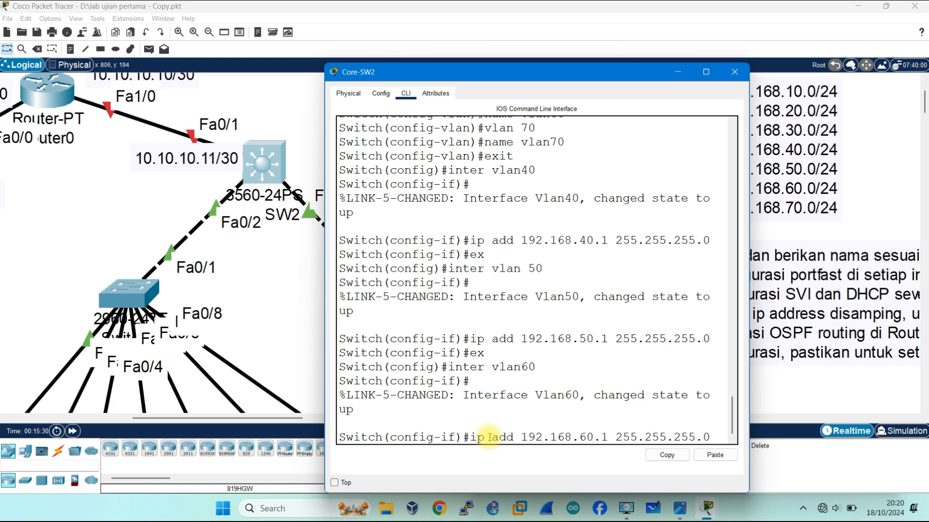
{"action": "key", "text": "Return"}
{"action": "type", "text": "ex"}
{"action": "key", "text": "Return"}
Create the VLAN 70 SVI on Core-SW2 with IP address 192.168.70.1 and mask 255.255.255.0
{"action": "type", "text": "inter vlan"}
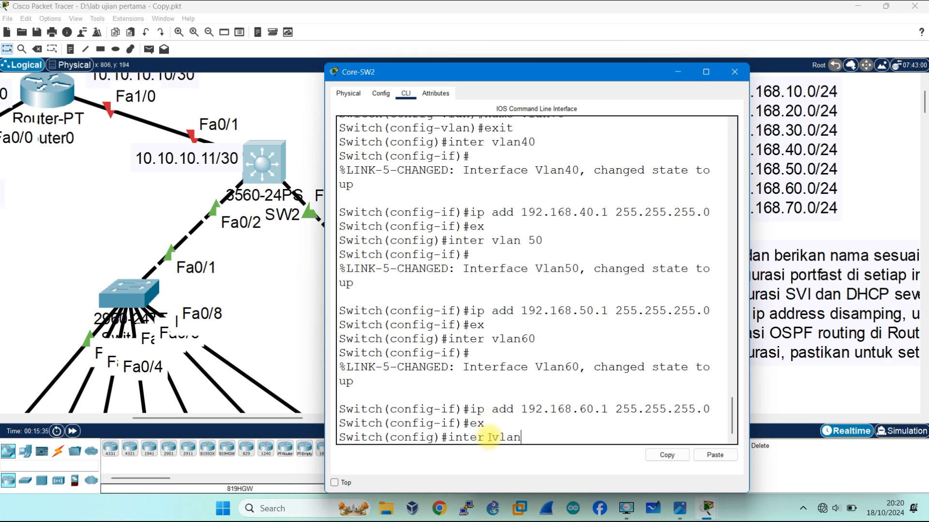
{"action": "key", "text": "Return"}
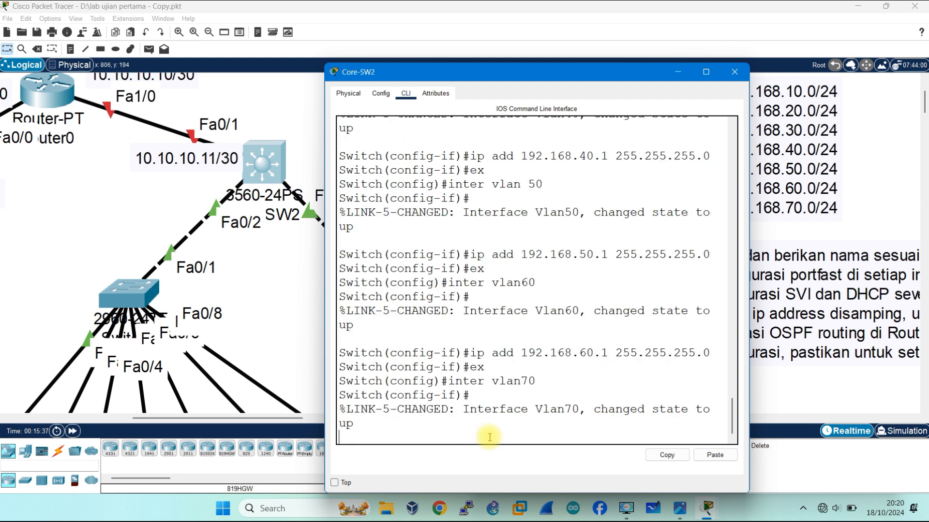
{"action": "key", "text": "Return"}
{"action": "type", "text": "ip add 192.168.70.1 255.25"}
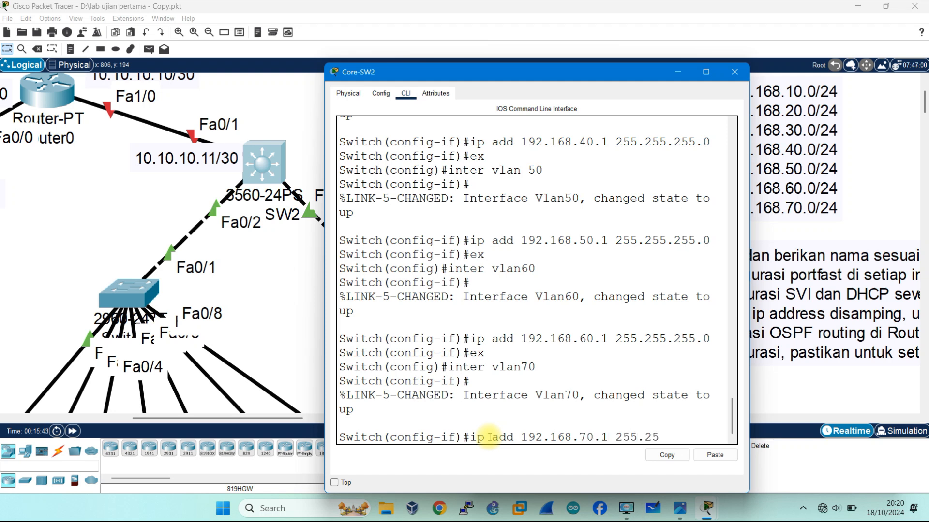
{"action": "type", "text": "5.255.0"}
{"action": "key", "text": "Return"}
{"action": "type", "text": "exi"}
{"action": "key", "text": "Return"}
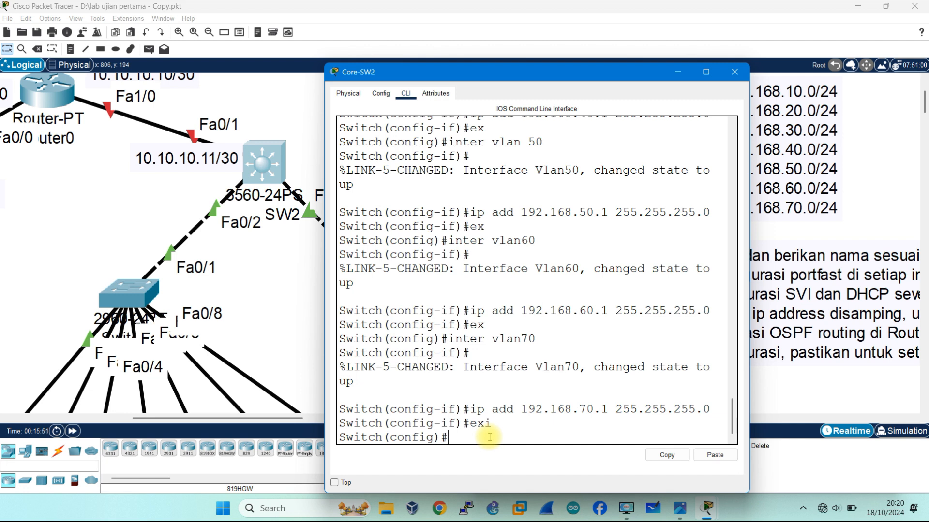
Create the DHCP pool vlan40 on Core-SW2 with network 192.168.40.0 and mask 255.255.255.0
{"action": "type", "text": "ip dhc"}
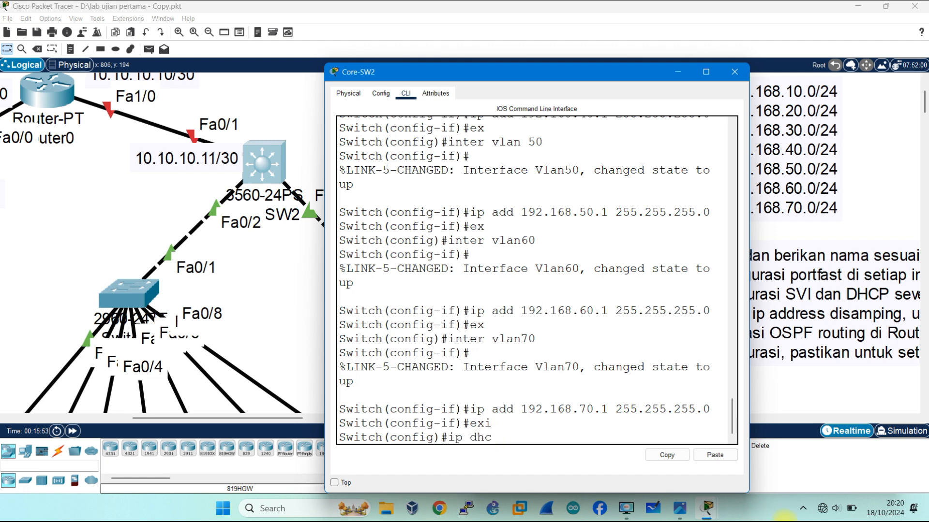
{"action": "key", "text": "Tab"}
{"action": "type", "text": "po"}
{"action": "key", "text": "Tab"}
{"action": "type", "text": "vlan40"}
{"action": "key", "text": "Return"}
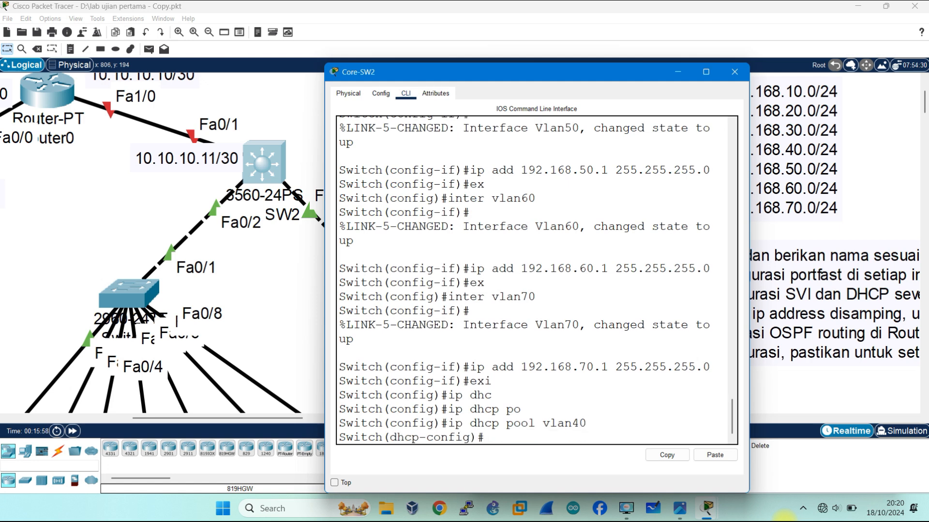
{"action": "type", "text": "net"}
{"action": "key", "text": "Tab"}
{"action": "type", "text": "192.168.40"}
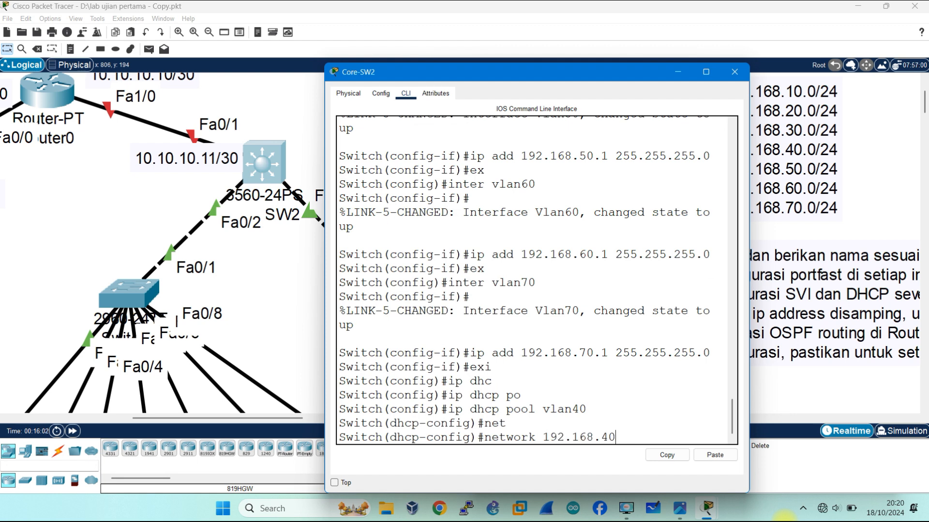
{"action": "type", "text": ".0 255.255.255.0"}
{"action": "key", "text": "Return"}
Set the vlan40 DHCP pool's default router to 192.168.40.1 and leave the pool configuration
{"action": "type", "text": "def"}
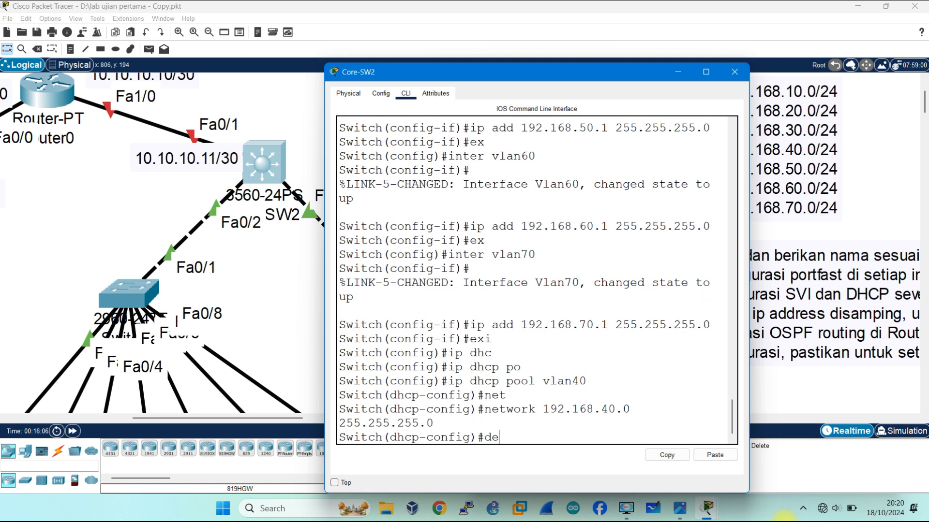
{"action": "key", "text": "Tab"}
{"action": "type", "text": "192.16"}
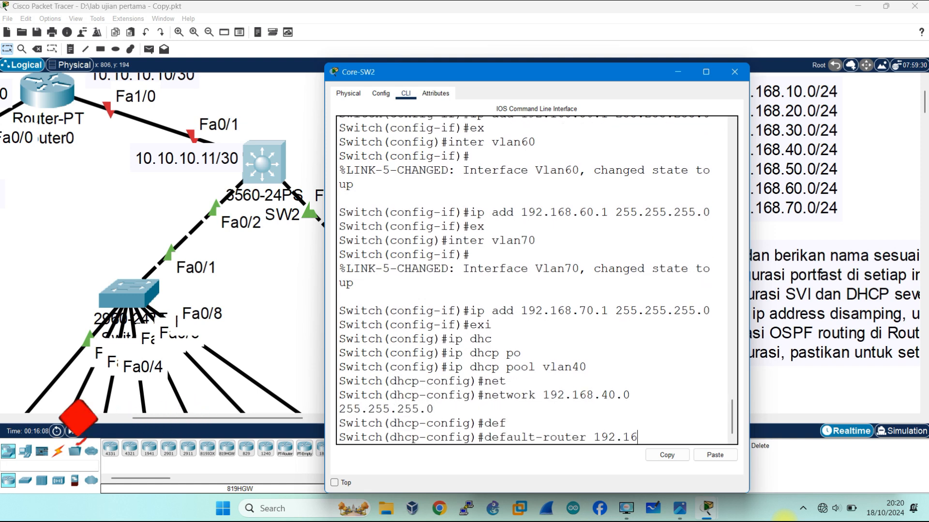
{"action": "type", "text": "8.40.1"}
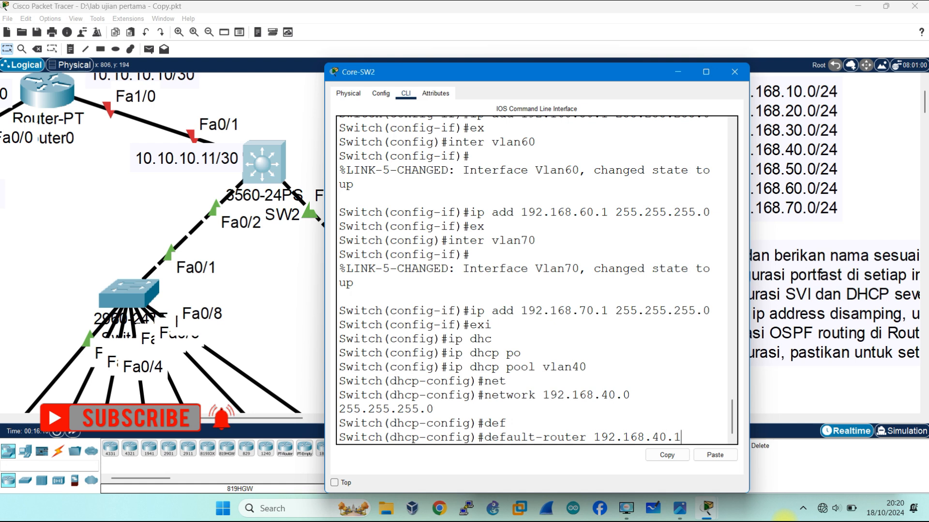
{"action": "key", "text": "Return"}
{"action": "type", "text": "ex"}
{"action": "key", "text": "Return"}
Create the DHCP pool vlan50 on Core-SW2
{"action": "type", "text": "inter"}
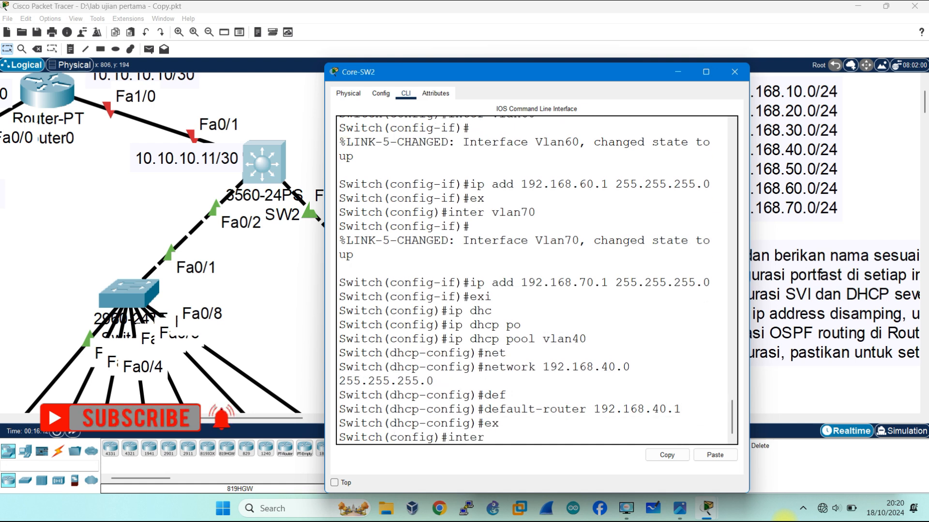
{"action": "type", "text": "hc"}
{"action": "key", "text": "Tab"}
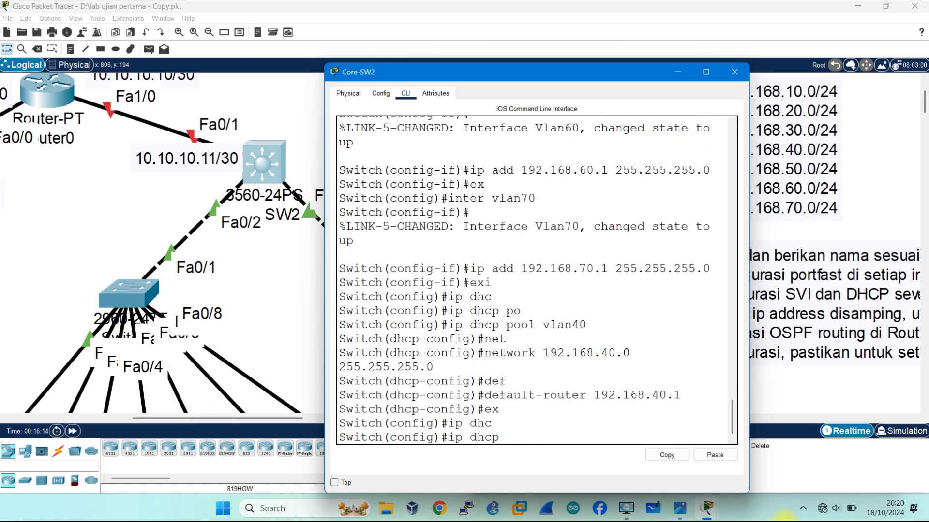
{"action": "type", "text": "po"}
{"action": "key", "text": "Tab"}
{"action": "type", "text": "c"}
{"action": "key", "text": "BackSpace"}
{"action": "type", "text": "vlan50"}
{"action": "key", "text": "Return"}
Assign network 192.168.50.0 with mask 255.255.255.0 to the vlan50 DHCP pool
{"action": "type", "text": "d"}
{"action": "key", "text": "BackSpace"}
{"action": "type", "text": "ne"}
{"action": "type", "text": "91."}
{"action": "key", "text": "BackSpace"}
{"action": "key", "text": "BackSpace"}
{"action": "key", "text": "BackSpace"}
{"action": "type", "text": "29"}
{"action": "key", "text": "BackSpace"}
{"action": "key", "text": "BackSpace"}
{"action": "type", "text": "192.168.50.0 255.255.255.0"}
{"action": "key", "text": "Return"}
Set the vlan50 DHCP pool's default router to 192.168.50.1 and leave the pool configuration
{"action": "type", "text": "def"}
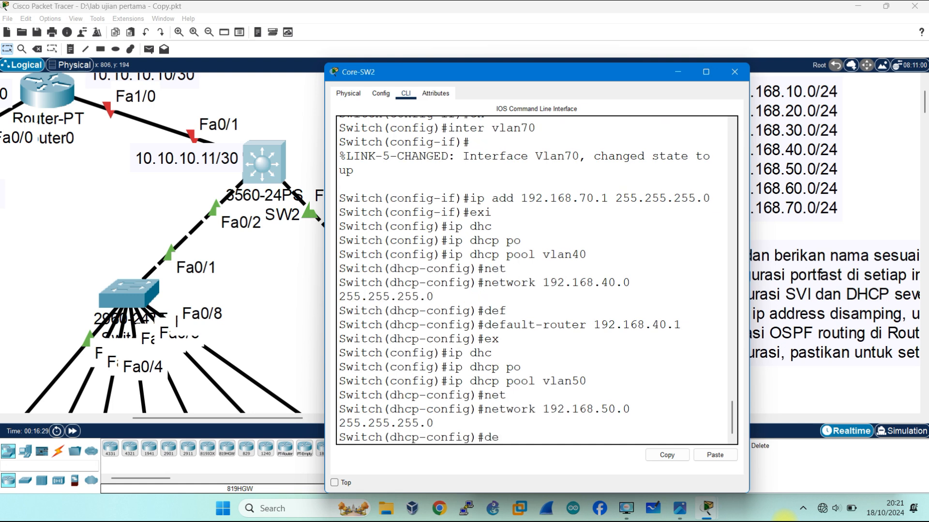
{"action": "key", "text": "Tab"}
{"action": "type", "text": "192.168"}
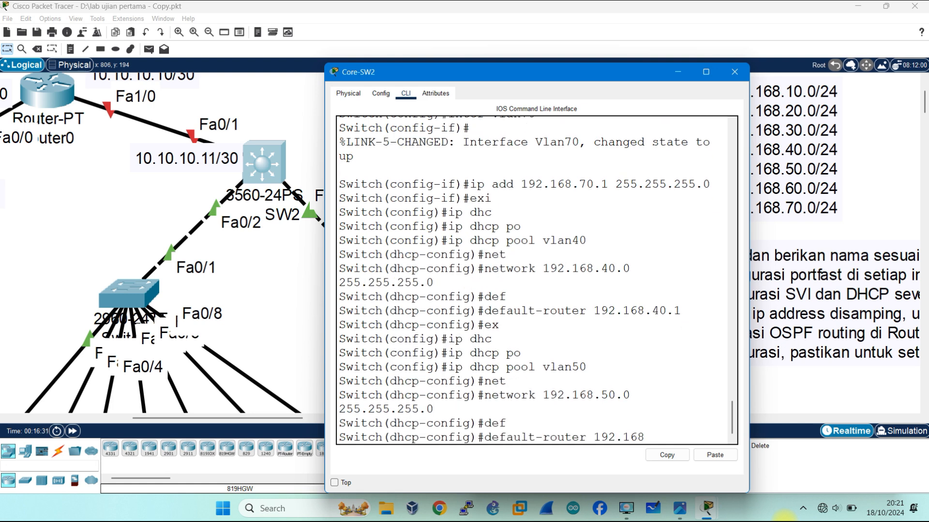
{"action": "type", "text": ".50.1"}
{"action": "key", "text": "Return"}
{"action": "type", "text": "ex"}
{"action": "key", "text": "Return"}
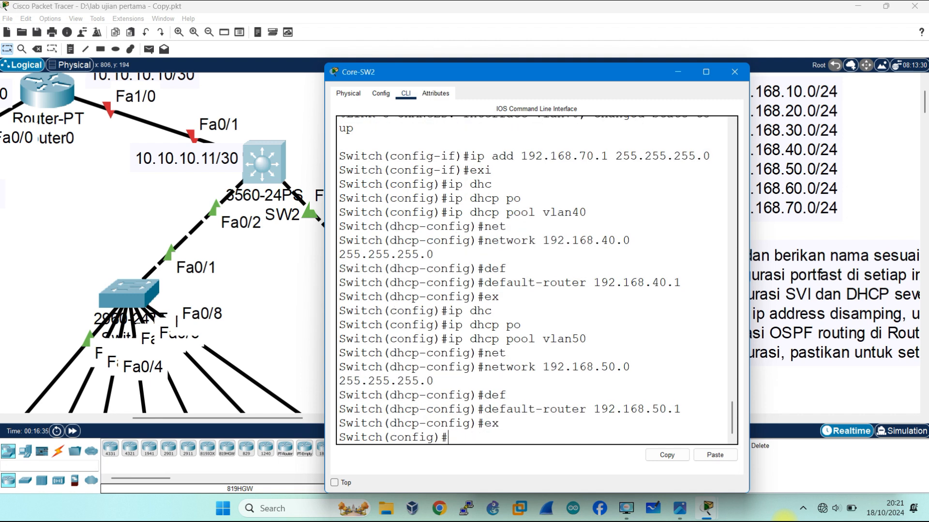
Create the DHCP pool vlan60 on Core-SW2
{"action": "type", "text": "ip dhc"}
{"action": "key", "text": "Tab"}
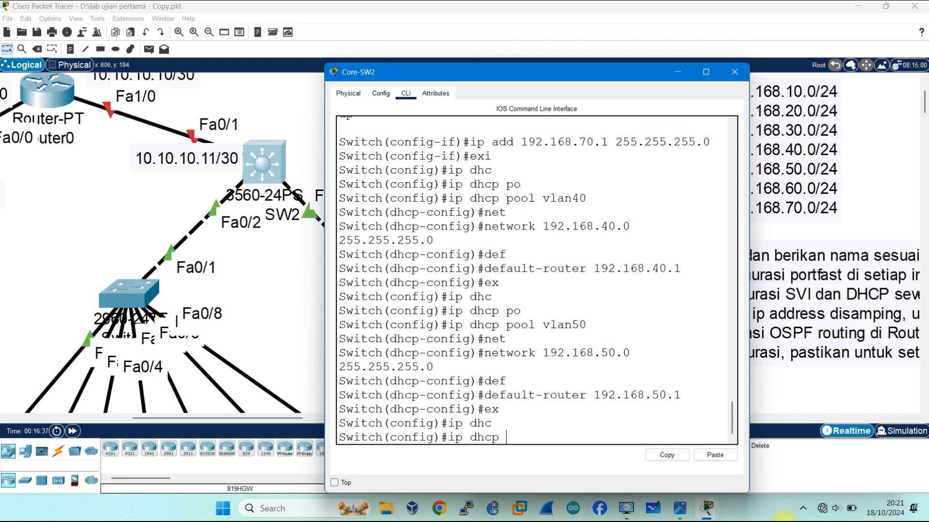
{"action": "type", "text": "po"}
{"action": "key", "text": "Tab"}
{"action": "type", "text": "vlan60"}
{"action": "key", "text": "Return"}
Assign network 192.168.60.0 with mask 255.255.255.0 to the vlan60 DHCP pool
{"action": "type", "text": "def"}
{"action": "key", "text": "BackSpace"}
{"action": "key", "text": "BackSpace"}
{"action": "key", "text": "BackSpace"}
{"action": "type", "text": "net"}
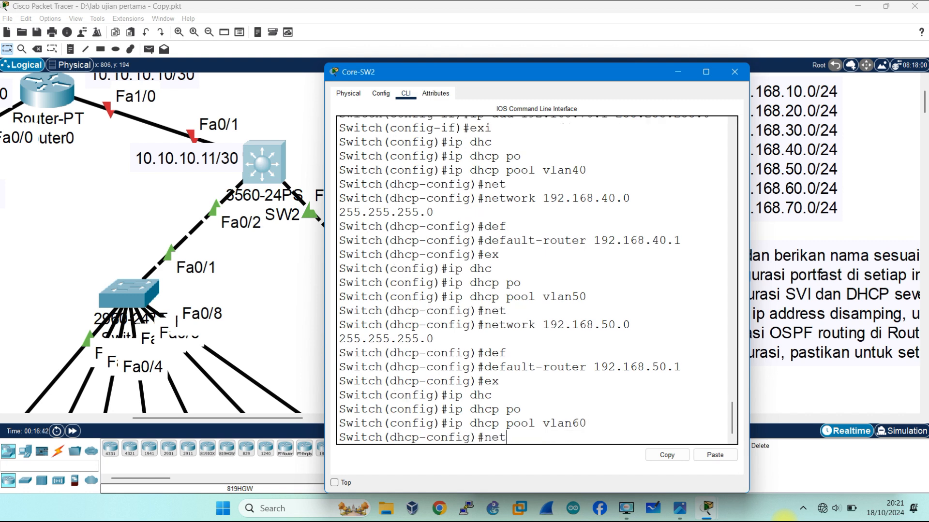
{"action": "key", "text": "Tab"}
{"action": "type", "text": "192.168"}
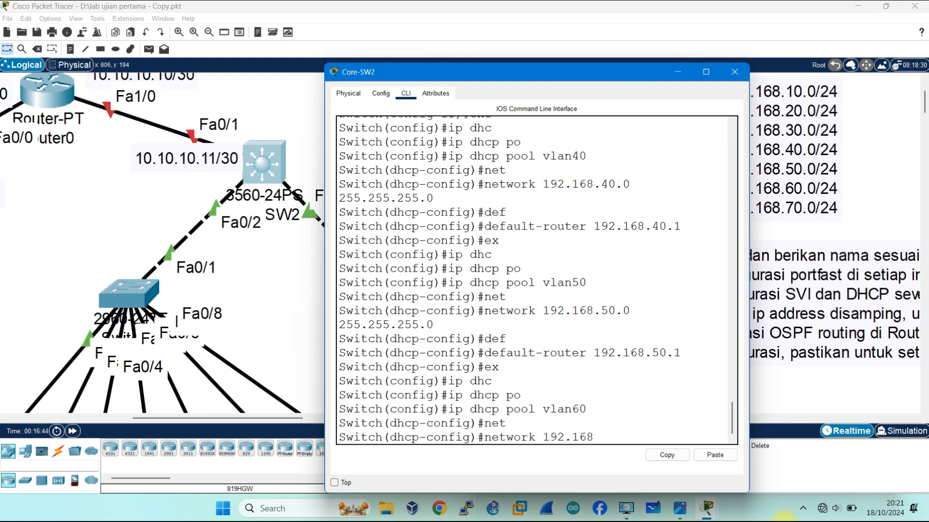
{"action": "type", "text": ".60.0 255.255.255.0"}
{"action": "key", "text": "Return"}
Set the vlan60 DHCP pool's default router to 192.168.60.1 and leave the pool configuration
{"action": "type", "text": "def"}
{"action": "key", "text": "Tab"}
{"action": "type", "text": "192.168.60.1"}
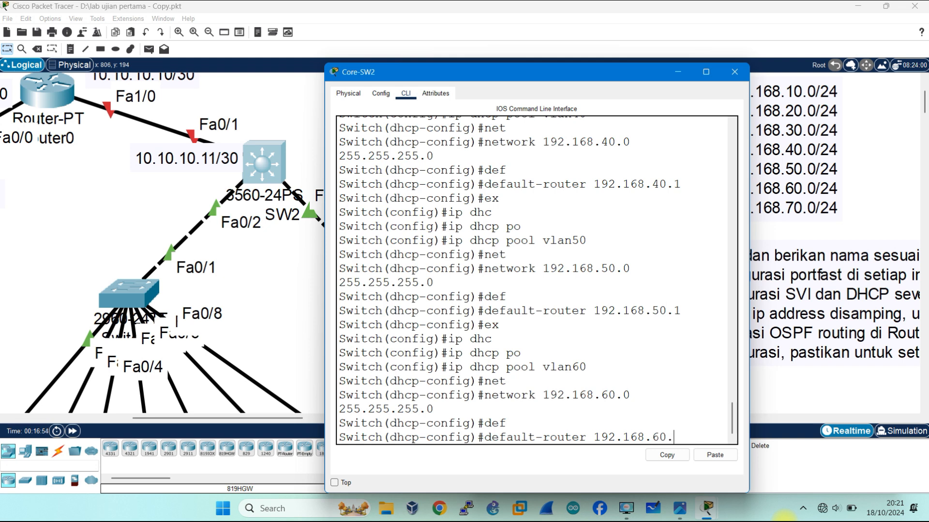
{"action": "key", "text": "Return"}
{"action": "type", "text": "ex"}
{"action": "key", "text": "Return"}
Create the DHCP pool vlan70 on Core-SW2
{"action": "type", "text": "ip"}
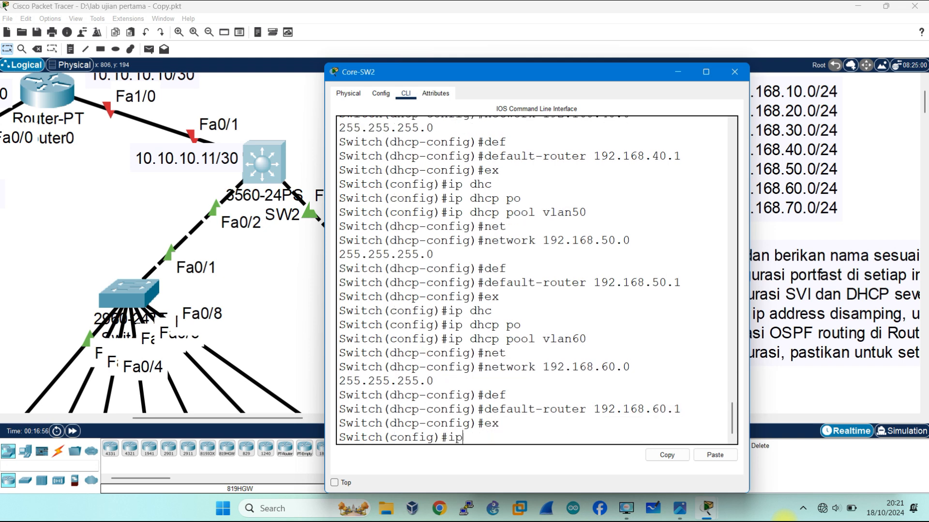
{"action": "type", "text": " dhc"}
{"action": "key", "text": "Tab"}
{"action": "type", "text": "po"}
{"action": "key", "text": "Tab"}
{"action": "type", "text": "v"}
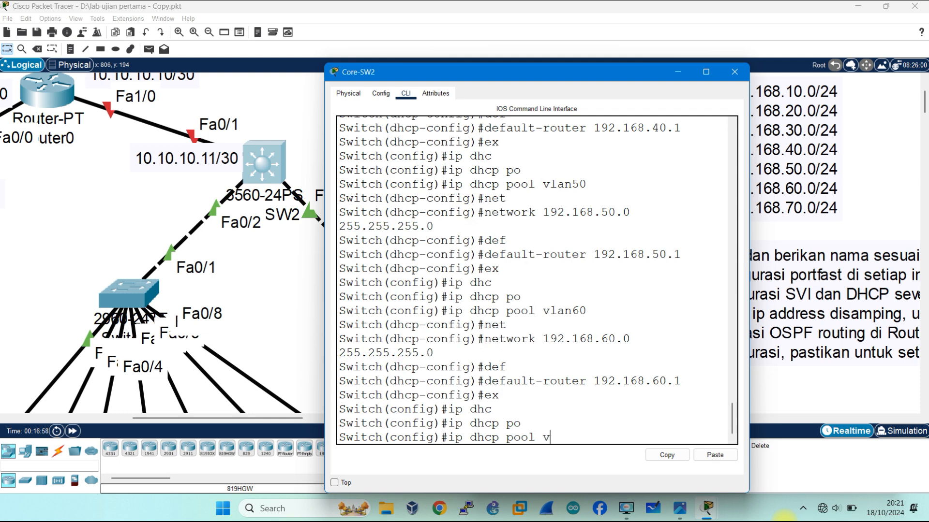
{"action": "type", "text": "lan70"}
{"action": "key", "text": "Return"}
Assign network 192.168.70.0 with mask 255.255.255.0 to the vlan70 DHCP pool
{"action": "type", "text": "net"}
{"action": "key", "text": "Tab"}
{"action": "type", "text": "192.16"}
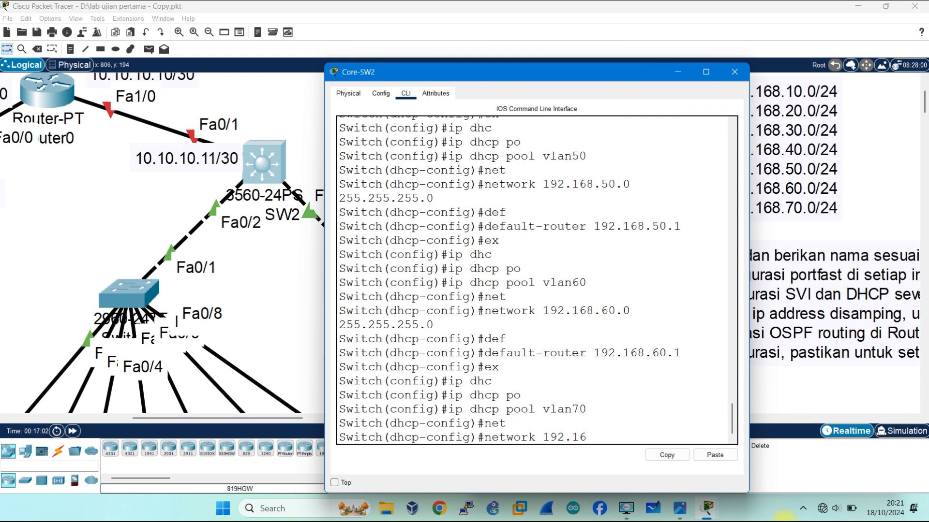
{"action": "type", "text": "8.70.0 255.255.255.0"}
{"action": "key", "text": "Return"}
Set the vlan70 DHCP pool's default router to 192.168.70.1 and leave the pool configuration
{"action": "type", "text": "def"}
{"action": "key", "text": "Return"}
{"action": "type", "text": "default-router 192.168.70.1"}
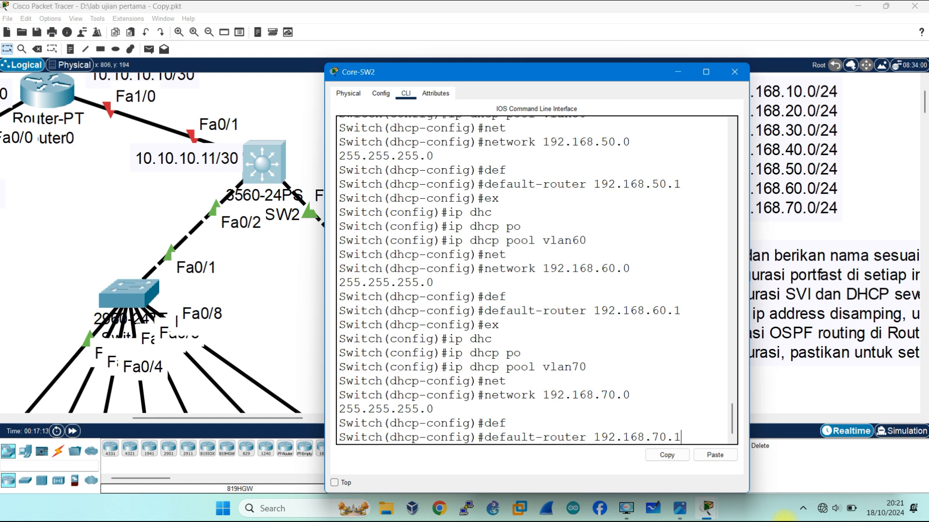
{"action": "key", "text": "Return"}
{"action": "type", "text": "exit"}
{"action": "key", "text": "Return"}
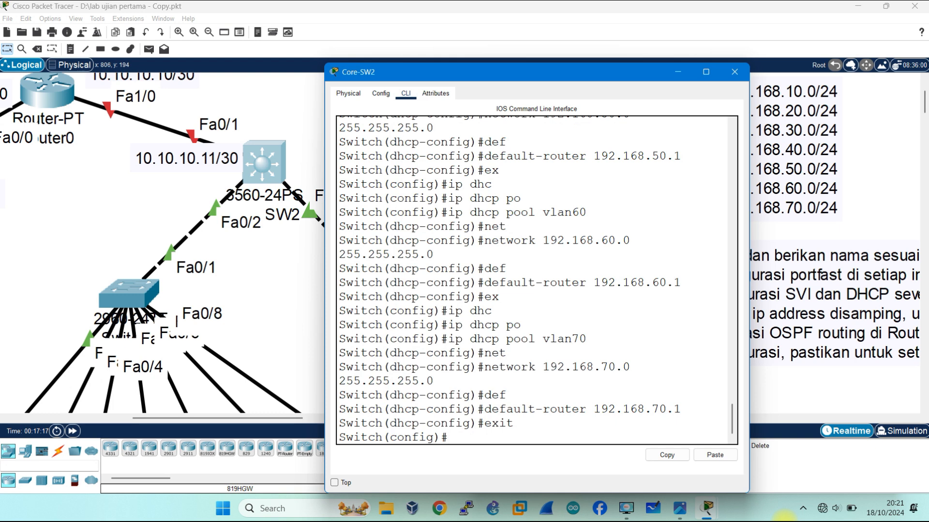
Minimize the Core-SW2 window, then reopen the switch from the topology and reposition its window
{"action": "left_click", "coordinate": [674, 74]}
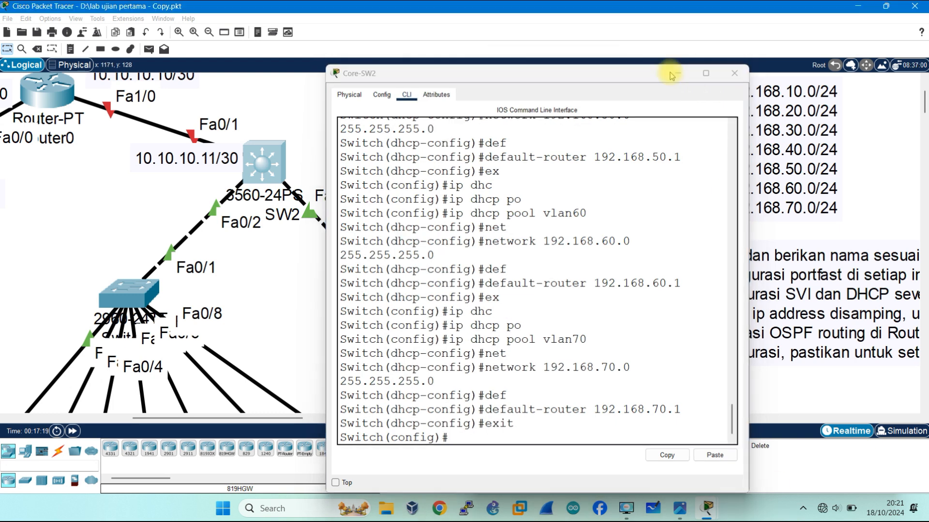
{"action": "scroll", "coordinate": [450, 225], "scroll_direction": "down", "scroll_amount": 3}
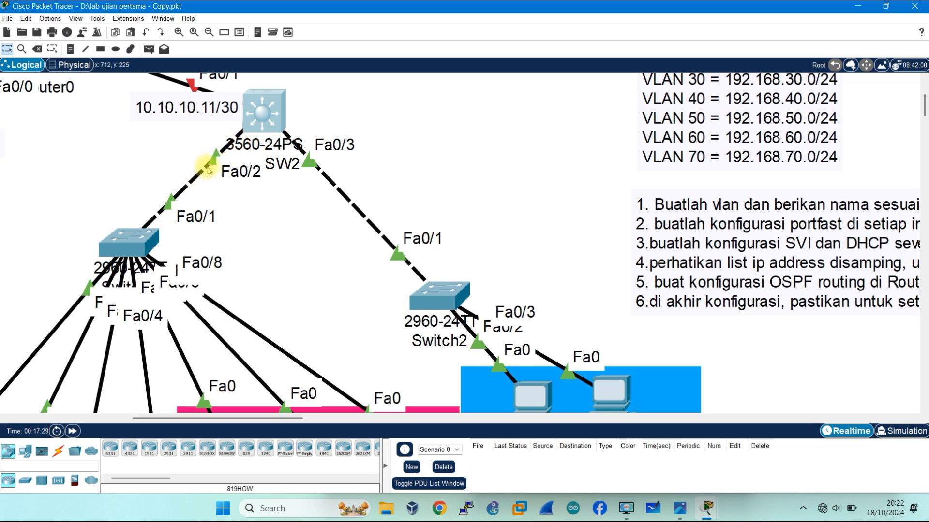
{"action": "left_click", "coordinate": [269, 114]}
{"action": "left_click_drag", "start_coordinate": [532, 66], "coordinate": [596, 48]}
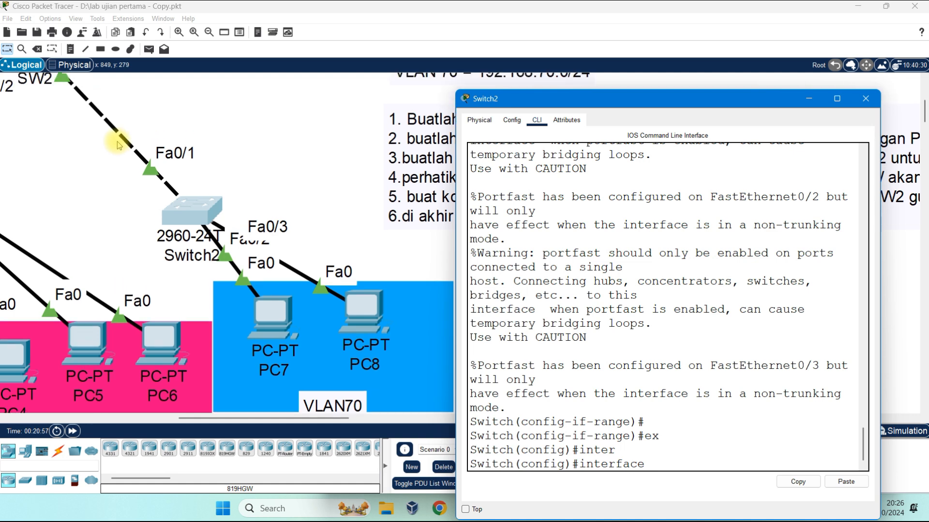
Enter interface configuration for f0/1 on Switch2 and begin a switchport command
{"action": "scroll", "coordinate": [117, 145], "scroll_direction": "up", "scroll_amount": 2}
{"action": "type", "text": "f0/1"}
{"action": "key", "text": "Return"}
{"action": "type", "text": "sw"}
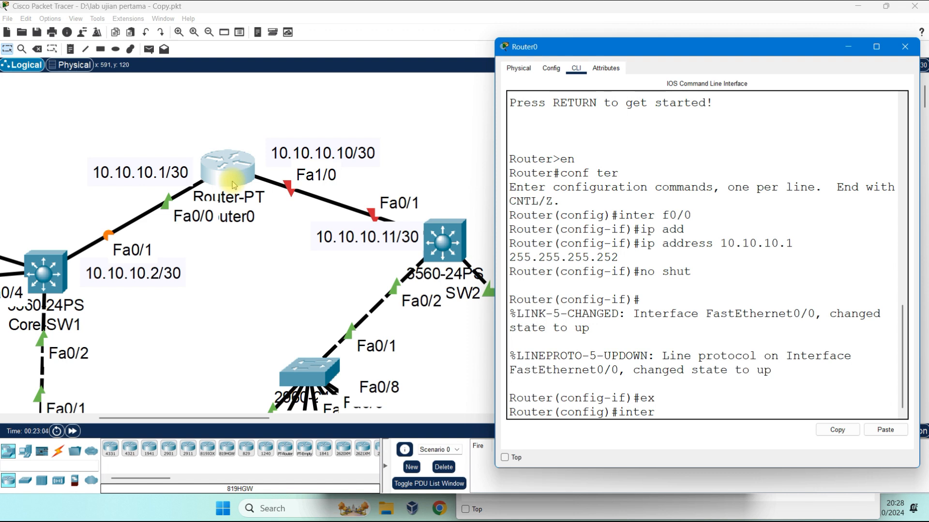
Enter interface configuration for f1/0 on Router0 and begin assigning its IP address
{"action": "type", "text": "f1/0"}
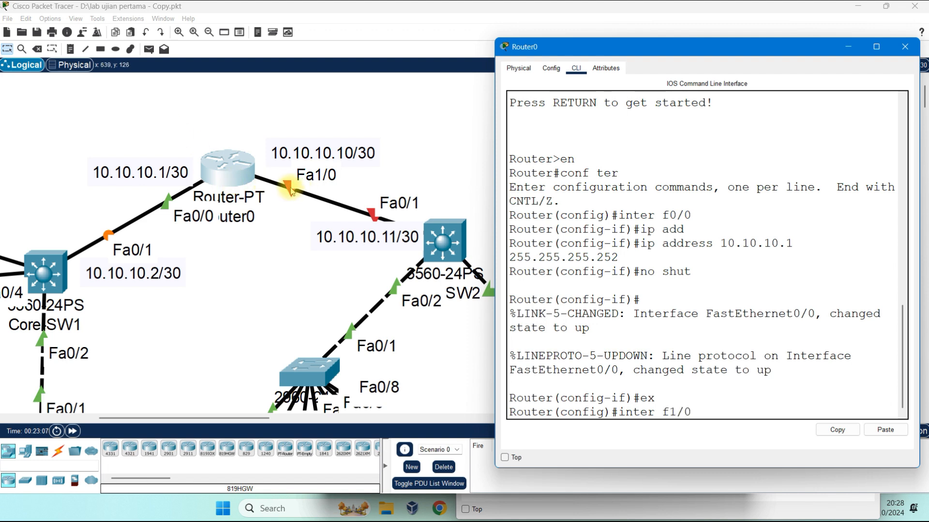
{"action": "key", "text": "Return"}
{"action": "type", "text": "ip add 10.10.10.10/"}
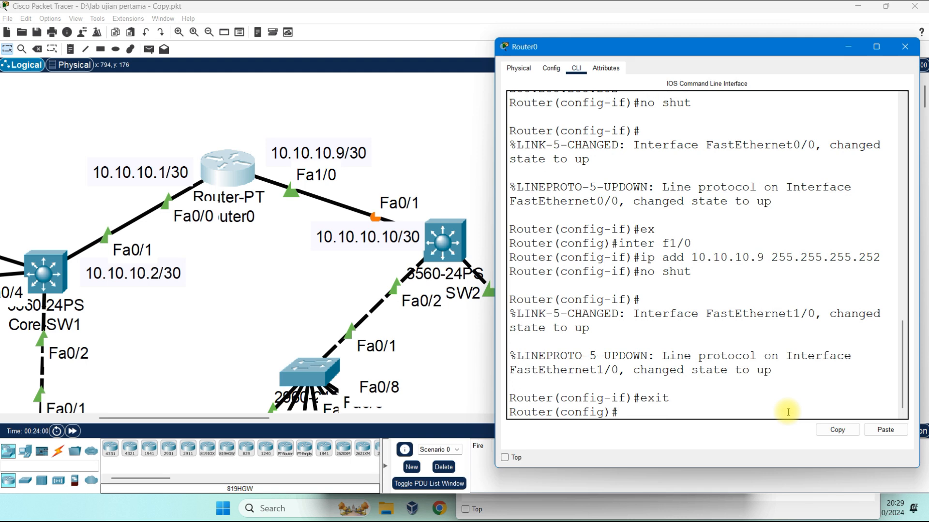
Open the Core-SW1 command line and place its window beside the router and switch in the topology
{"action": "left_click", "coordinate": [48, 268]}
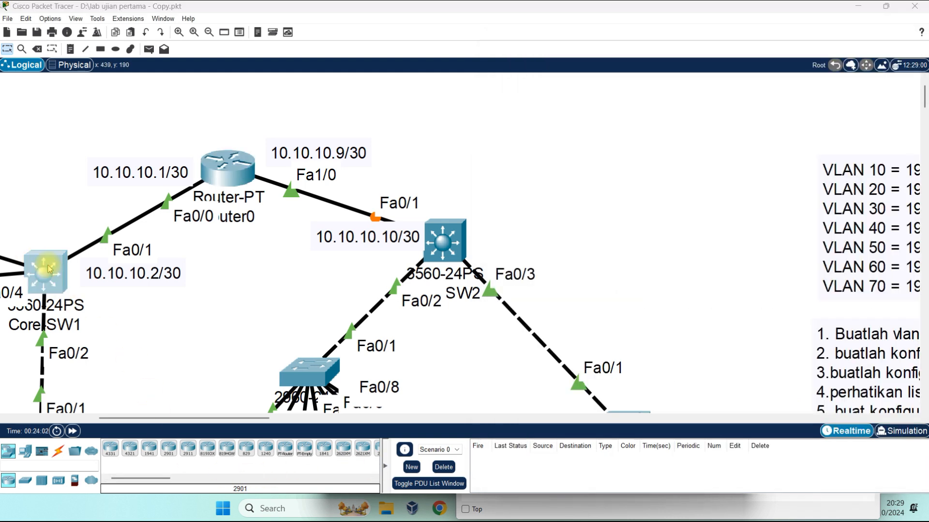
{"action": "left_click_drag", "start_coordinate": [484, 38], "coordinate": [542, 31]}
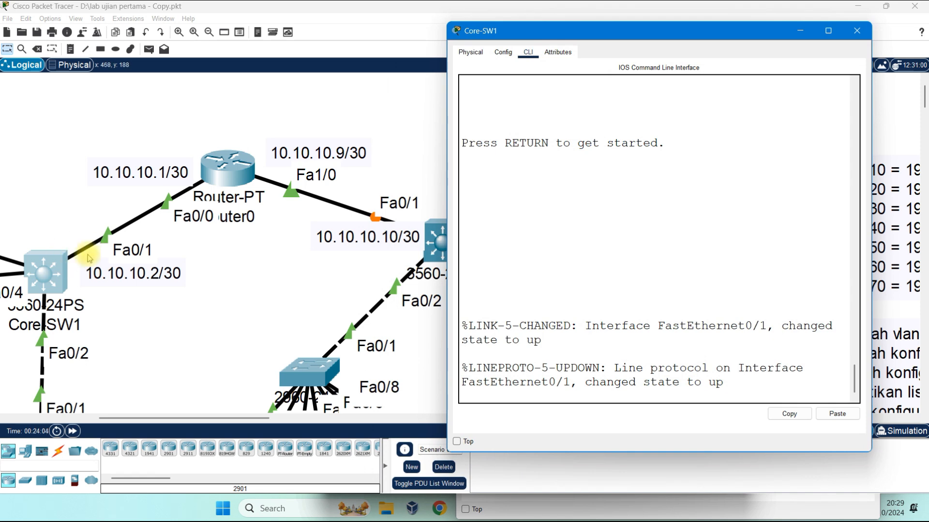
{"action": "scroll", "coordinate": [65, 260], "scroll_direction": "left", "scroll_amount": 1}
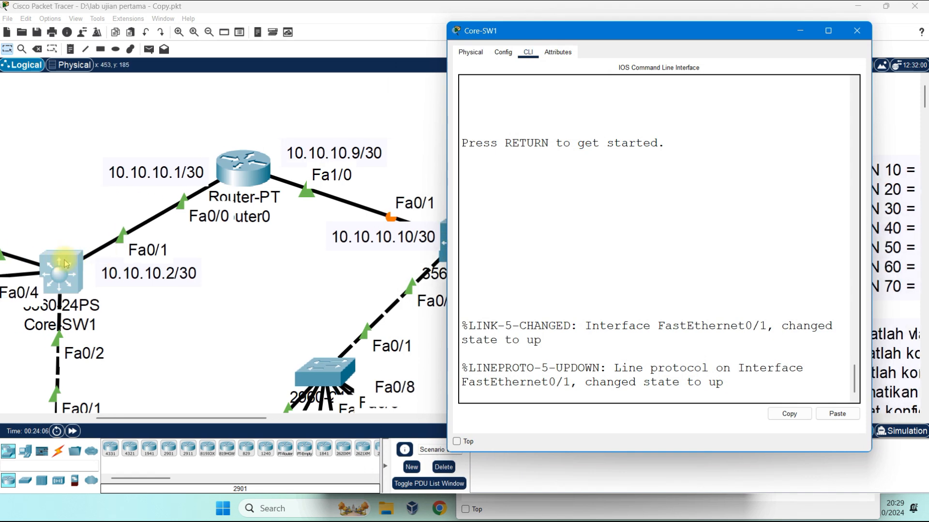
{"action": "scroll", "coordinate": [64, 263], "scroll_direction": "left", "scroll_amount": 1}
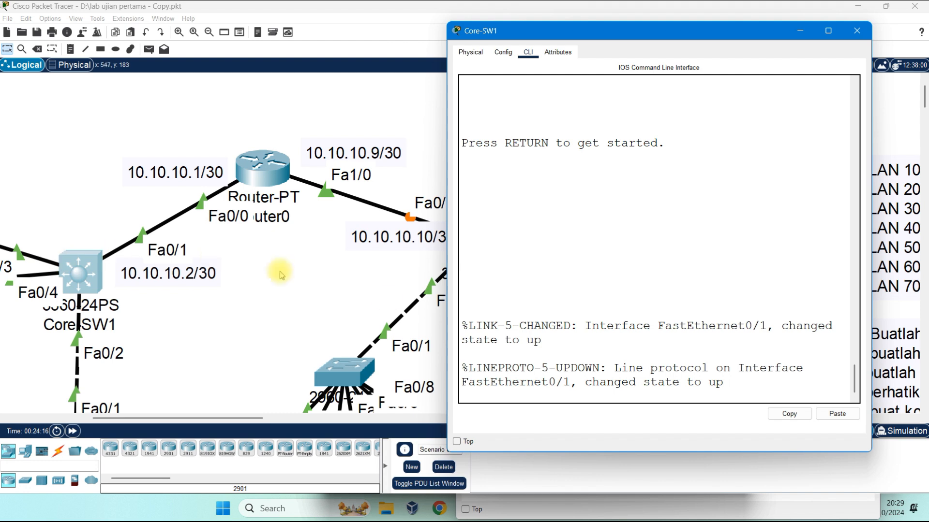
Enter global configuration mode on Core-SW1 and enable IP routing
{"action": "left_click", "coordinate": [742, 396]}
{"action": "key", "text": "Return"}
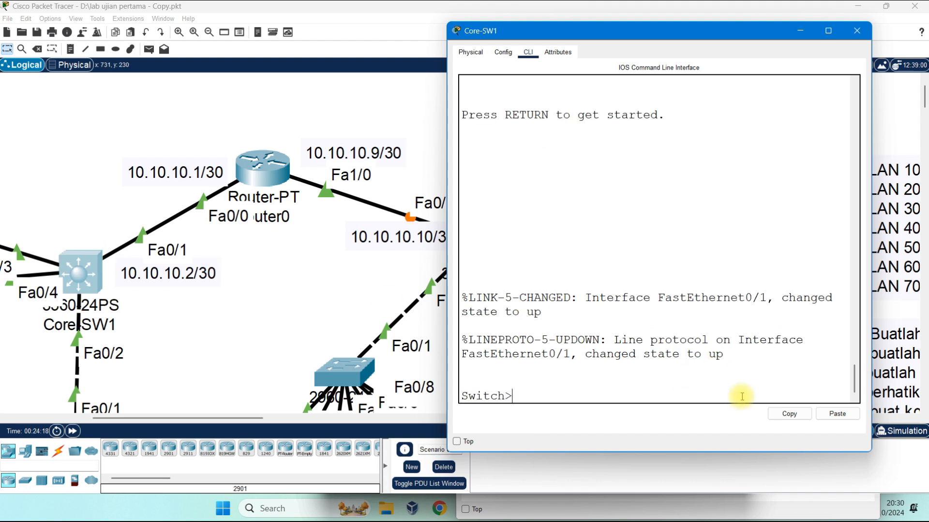
{"action": "type", "text": "en"}
{"action": "key", "text": "Return"}
{"action": "type", "text": "conf ter"}
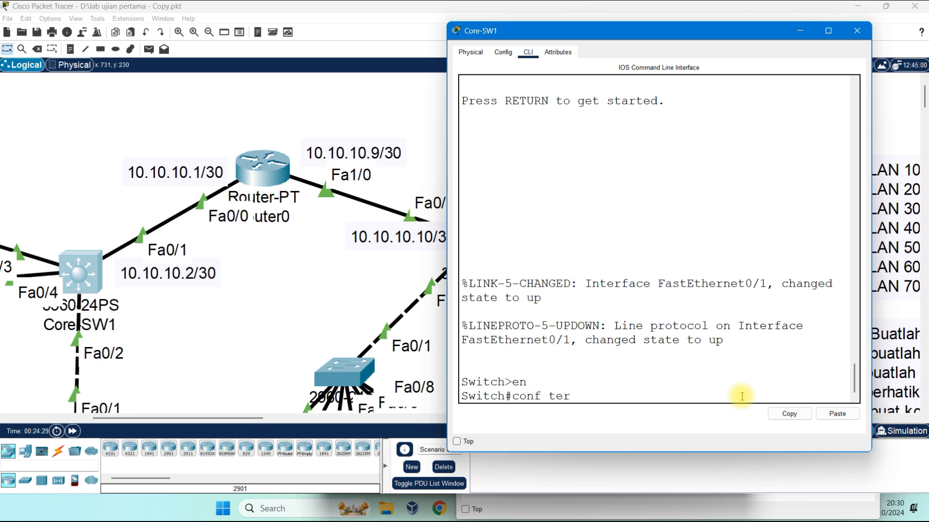
{"action": "key", "text": "Return"}
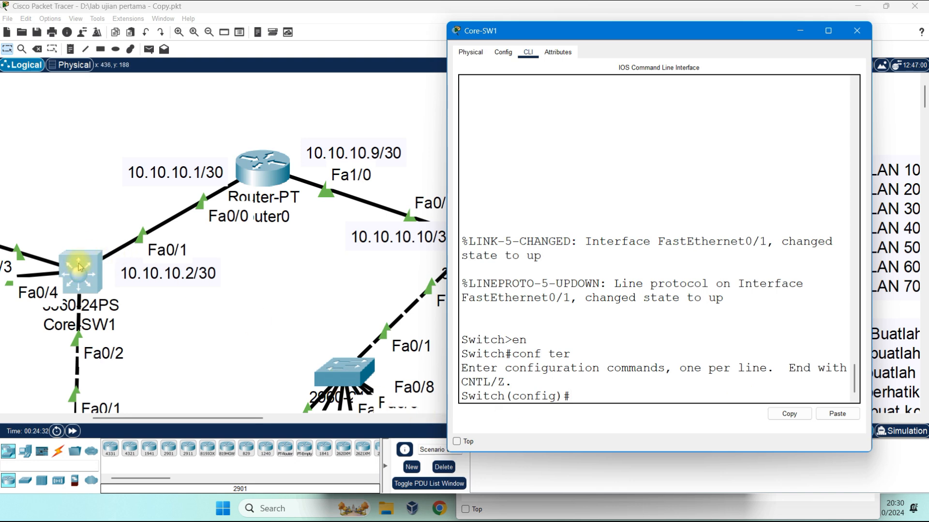
{"action": "type", "text": "ip routing"}
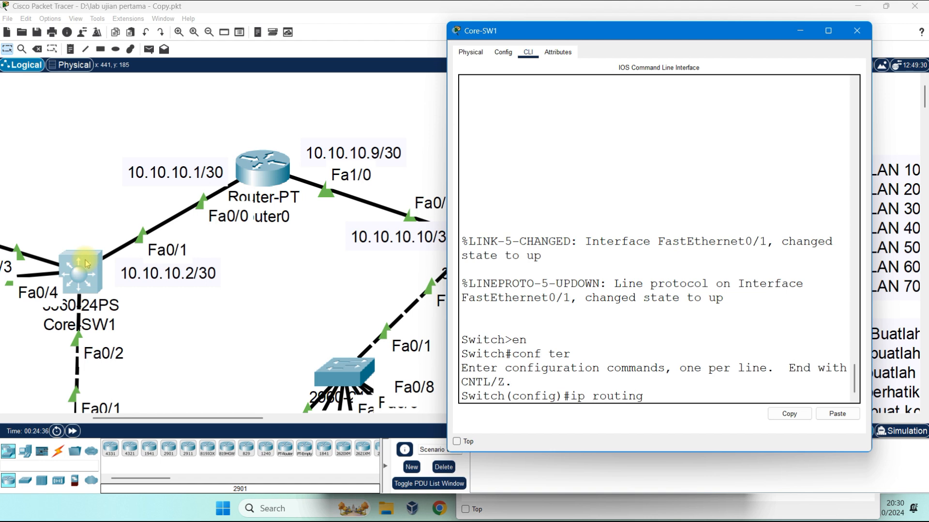
{"action": "key", "text": "Return"}
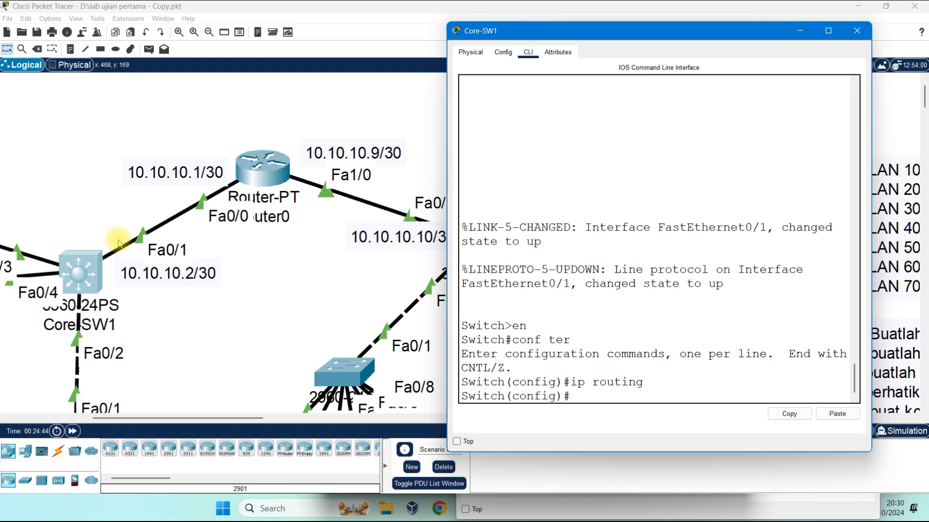
Turn Core-SW1's f0/1 interface into a routed port by disabling switchport mode
{"action": "type", "text": "inter f0/1"}
{"action": "key", "text": "Return"}
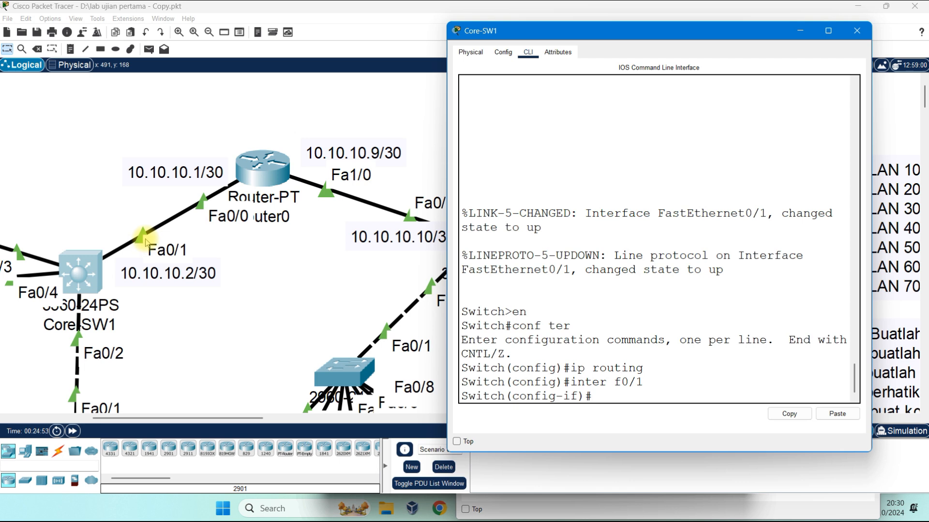
{"action": "type", "text": "n"}
{"action": "type", "text": "o"}
{"action": "type", "text": " sw"}
{"action": "key", "text": "Tab"}
{"action": "key", "text": "Return"}
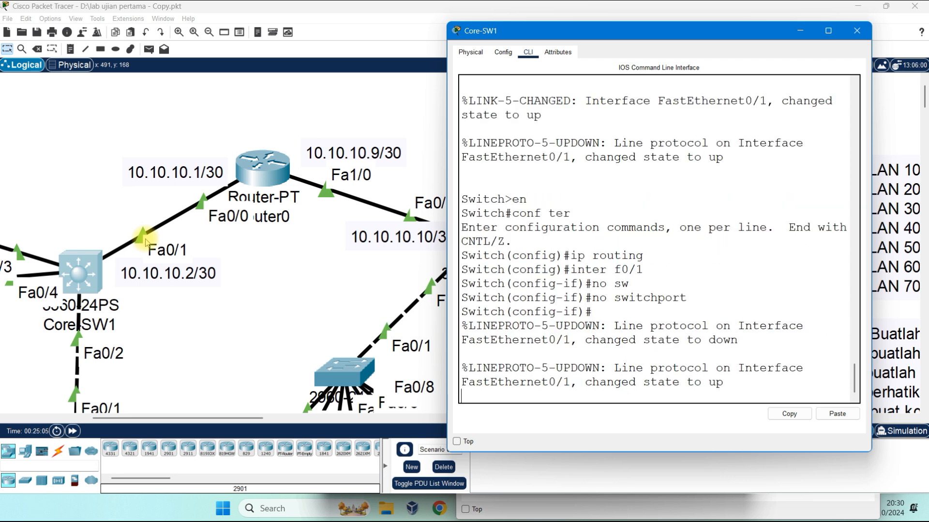
{"action": "key", "text": "Return"}
Assign IP address 10.10.10.2 with mask 255.255.255.252 to Core-SW1's f0/1 and leave the interface configuration
{"action": "type", "text": "ip add"}
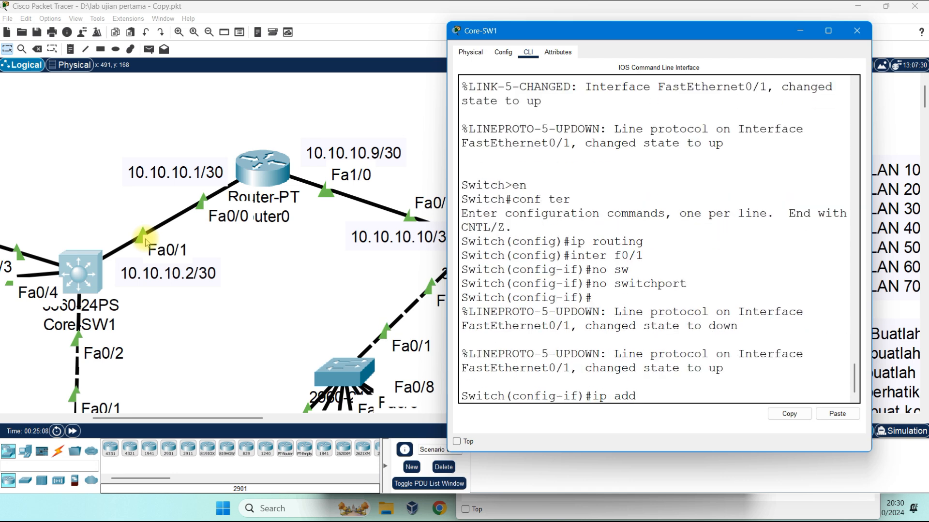
{"action": "key", "text": "Tab"}
{"action": "type", "text": "10.10.10.2"}
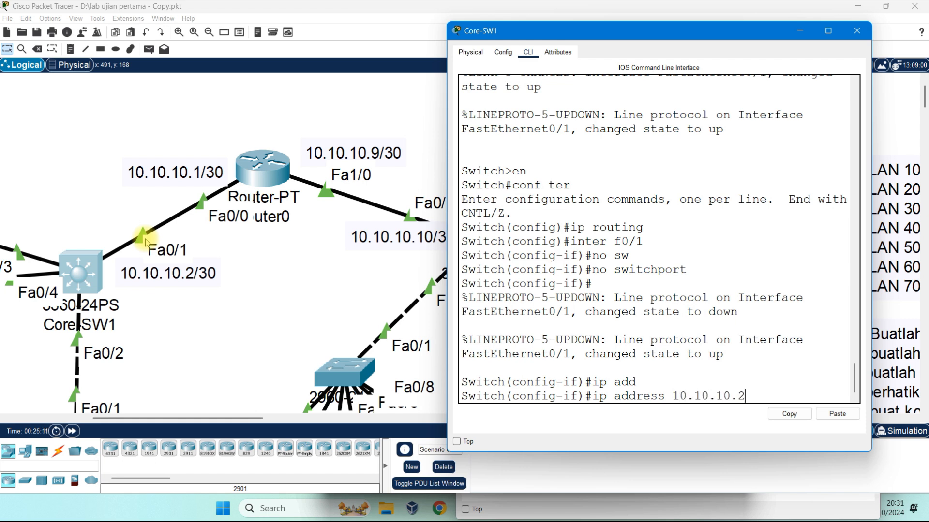
{"action": "type", "text": " 255.255.255.2"}
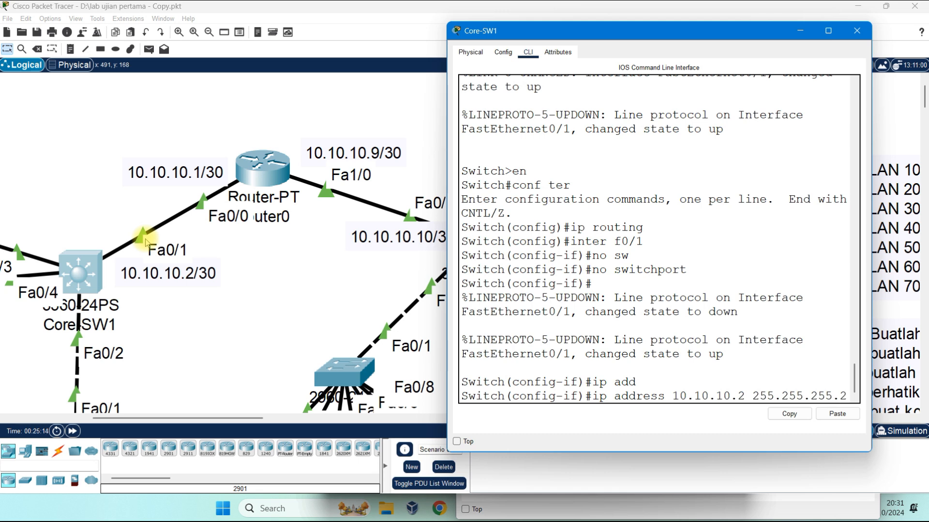
{"action": "type", "text": "52"}
{"action": "key", "text": "Return"}
{"action": "type", "text": "ex"}
{"action": "key", "text": "Return"}
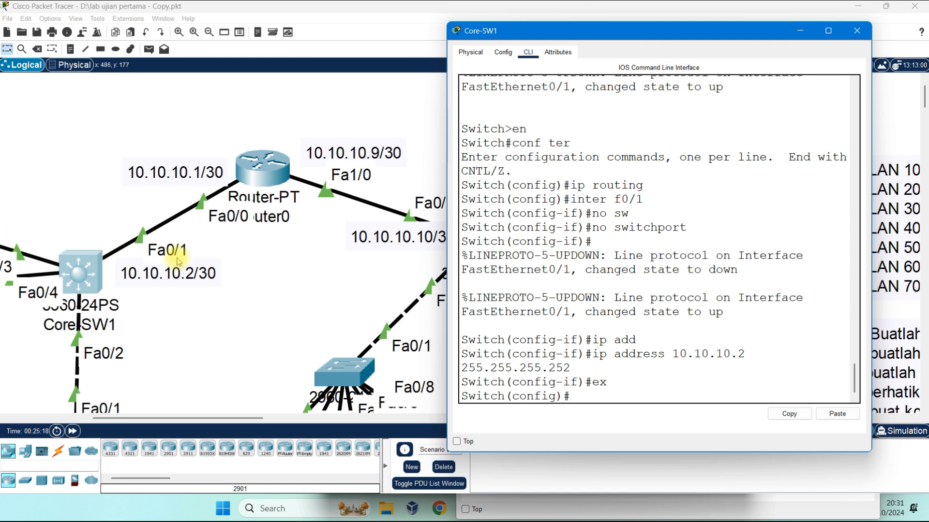
Open the Core-SW2 command line and enable IP routing in global configuration mode
{"action": "scroll", "coordinate": [243, 242], "scroll_direction": "right", "scroll_amount": 5}
{"action": "left_click", "coordinate": [227, 252]}
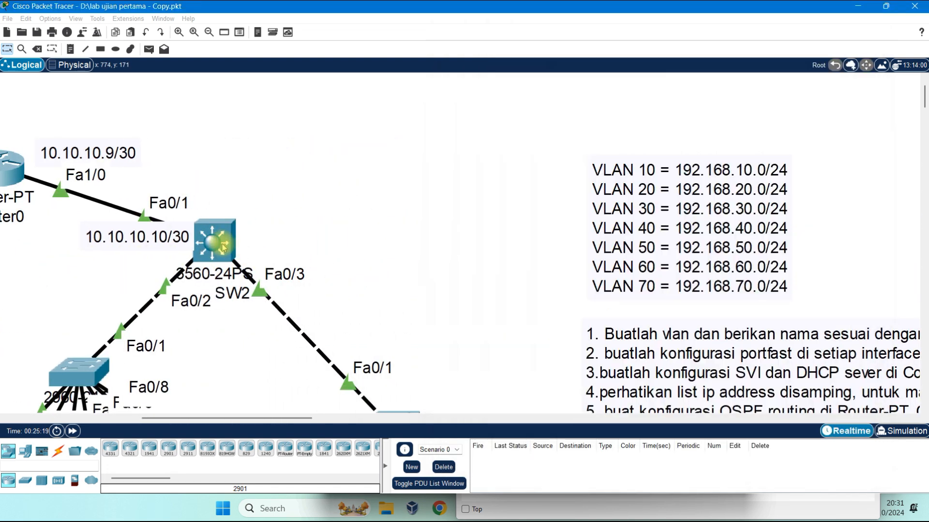
{"action": "key", "text": "Return"}
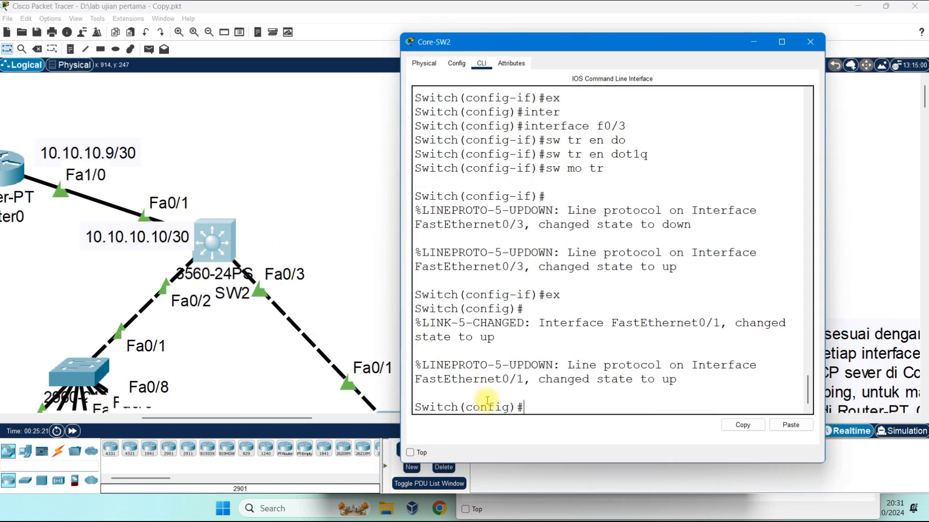
{"action": "type", "text": "ip routing"}
{"action": "key", "text": "Return"}
Turn Core-SW2's f0/1 interface into a routed port by disabling switchport mode
{"action": "type", "text": "inter f0/1"}
{"action": "key", "text": "Return"}
{"action": "type", "text": "no swi"}
{"action": "key", "text": "Tab"}
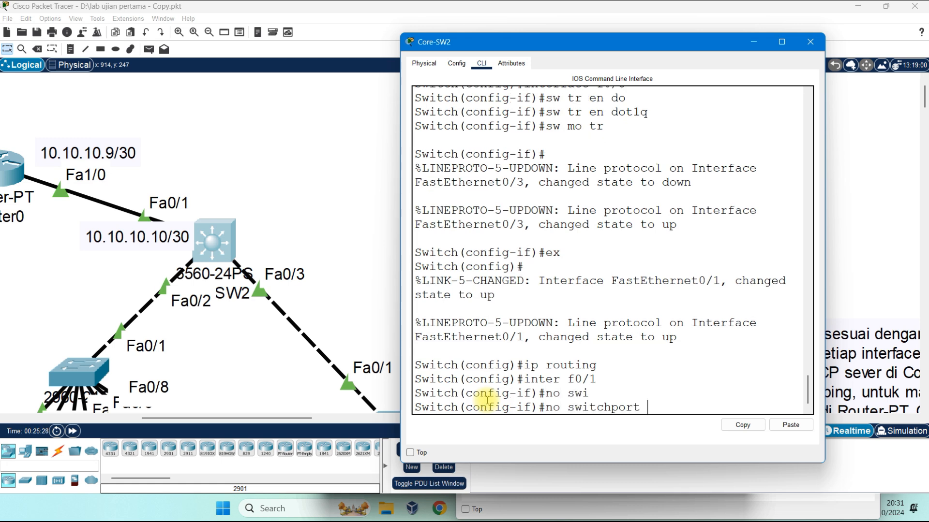
{"action": "key", "text": "Return"}
Assign IP address 10.10.10.10 with mask 255.255.255.252 to Core-SW2's f0/1, leave the interface configuration and put its window away
{"action": "type", "text": "ip add"}
{"action": "key", "text": "Tab"}
{"action": "type", "text": "10.10.10.10 25"}
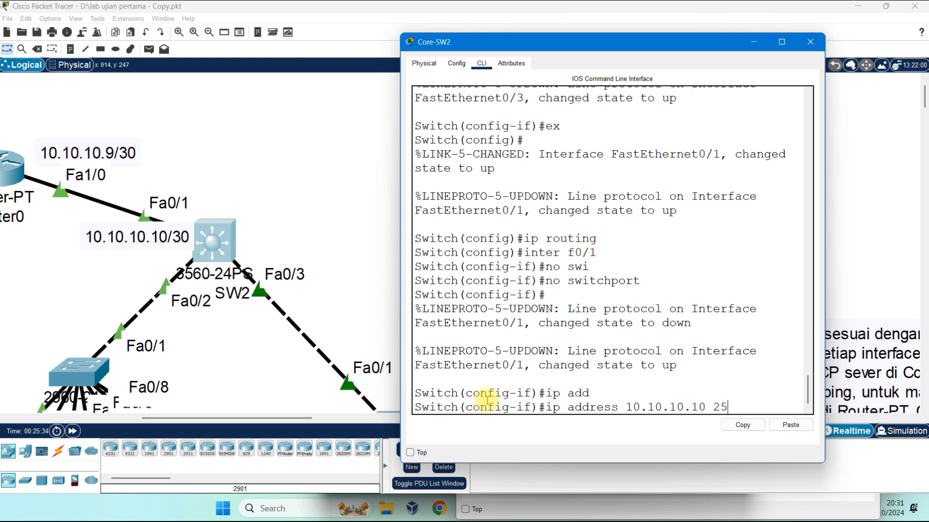
{"action": "type", "text": "5.255.255."}
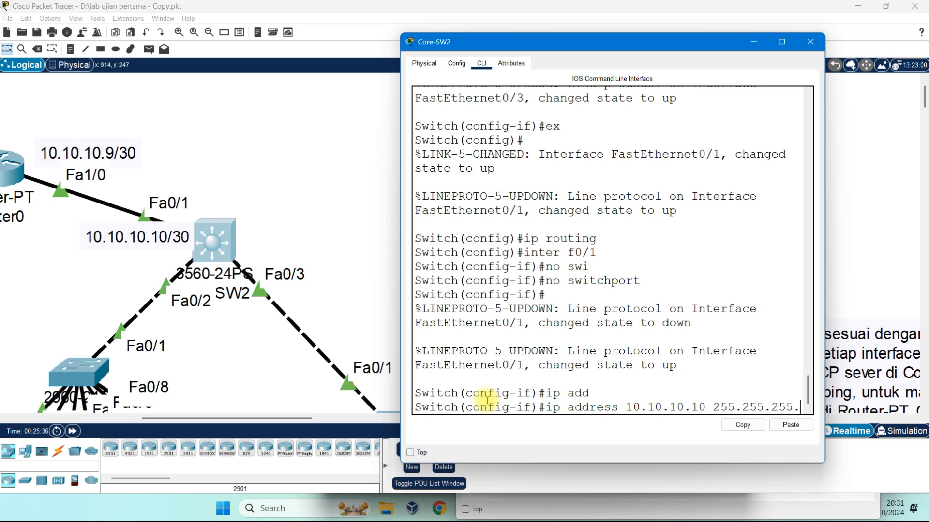
{"action": "type", "text": "252"}
{"action": "key", "text": "Return"}
{"action": "type", "text": "exit"}
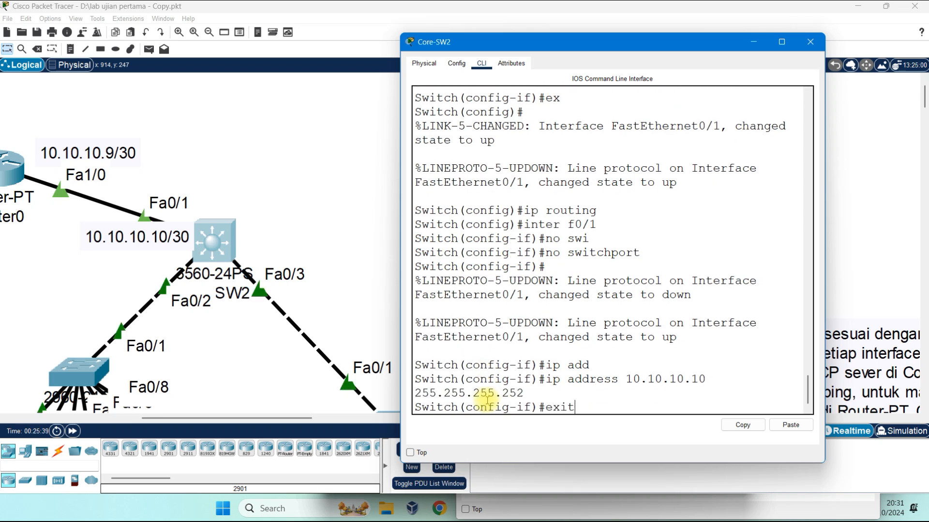
{"action": "key", "text": "Return"}
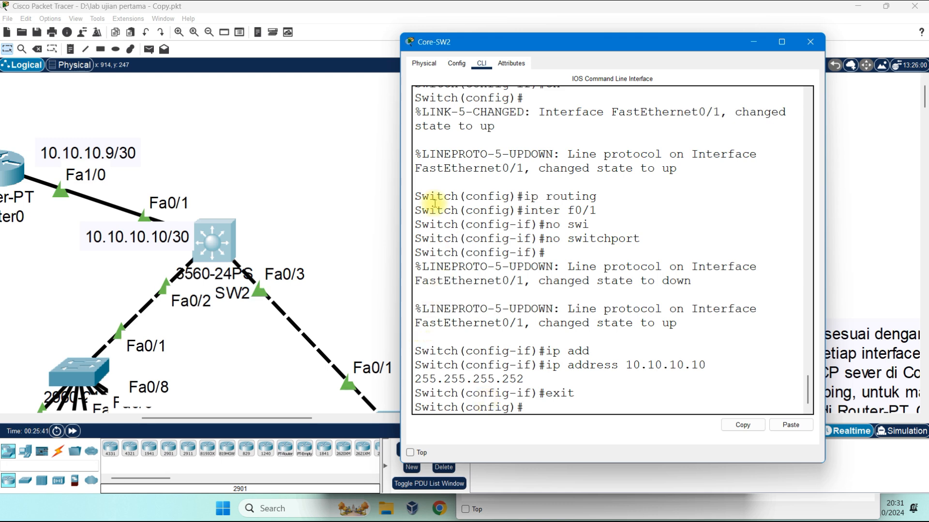
{"action": "left_click", "coordinate": [756, 47]}
Examine the addressed links between Router0, Core-SW1 and Core-SW2 and the switches below them in the topology
{"action": "scroll", "coordinate": [704, 401], "scroll_direction": "down", "scroll_amount": 3}
{"action": "scroll", "coordinate": [707, 390], "scroll_direction": "left", "scroll_amount": 5}
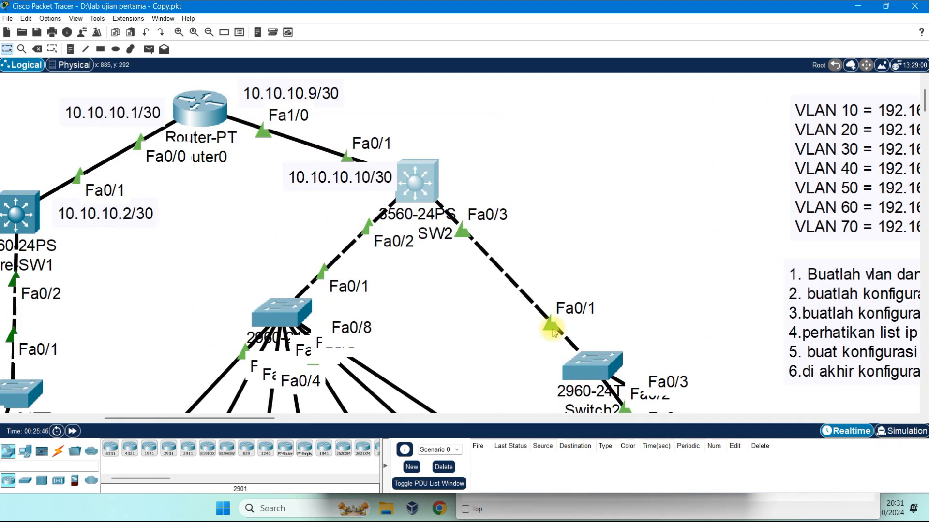
{"action": "scroll", "coordinate": [556, 317], "scroll_direction": "left", "scroll_amount": 7}
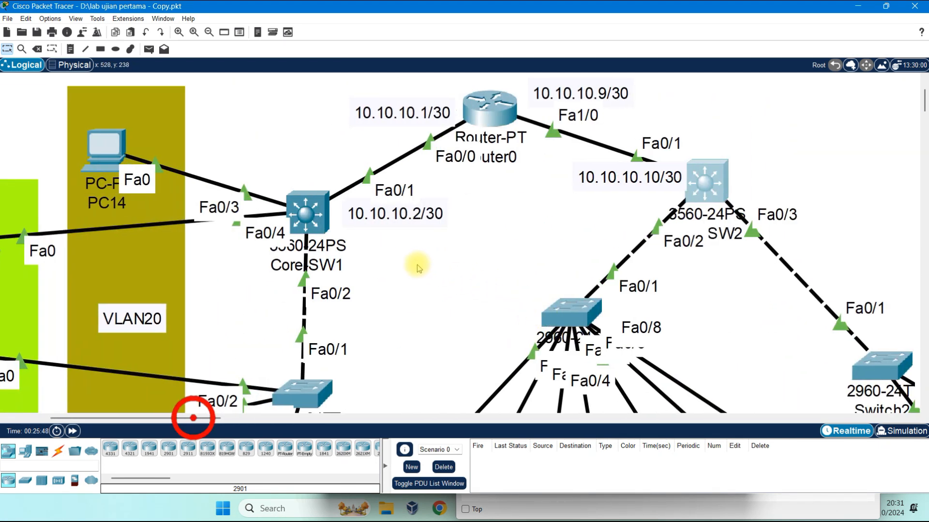
{"action": "scroll", "coordinate": [418, 269], "scroll_direction": "down", "scroll_amount": 2}
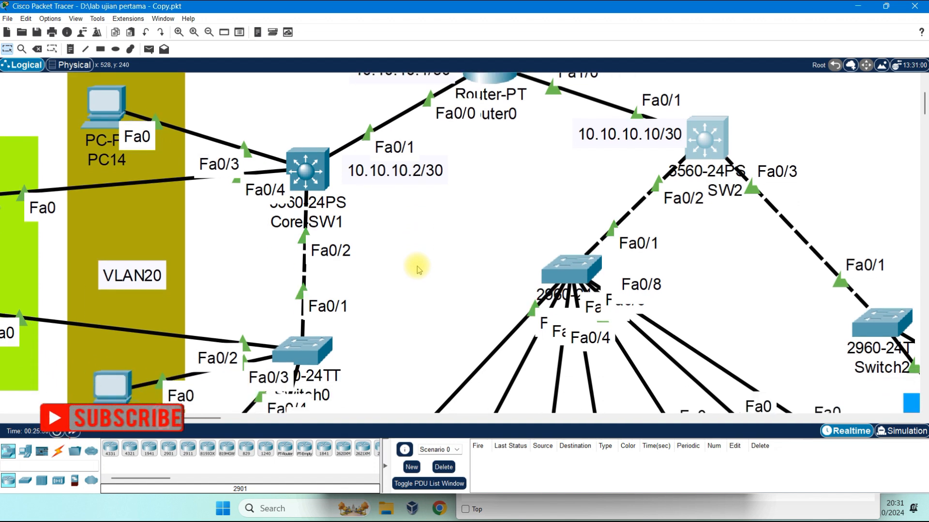
{"action": "scroll", "coordinate": [419, 270], "scroll_direction": "down", "scroll_amount": 4}
{"action": "scroll", "coordinate": [418, 270], "scroll_direction": "up", "scroll_amount": 7}
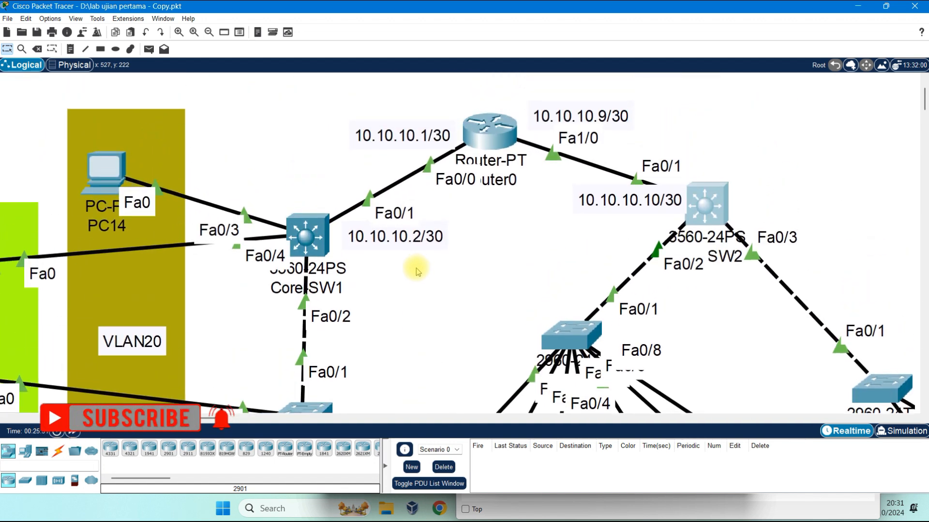
{"action": "scroll", "coordinate": [417, 271], "scroll_direction": "right", "scroll_amount": 2}
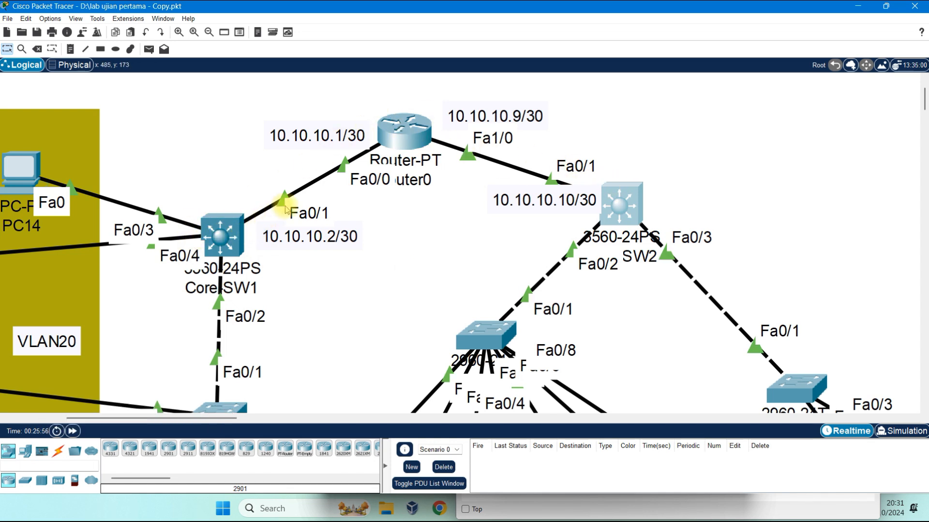
{"action": "scroll", "coordinate": [274, 228], "scroll_direction": "down", "scroll_amount": 1}
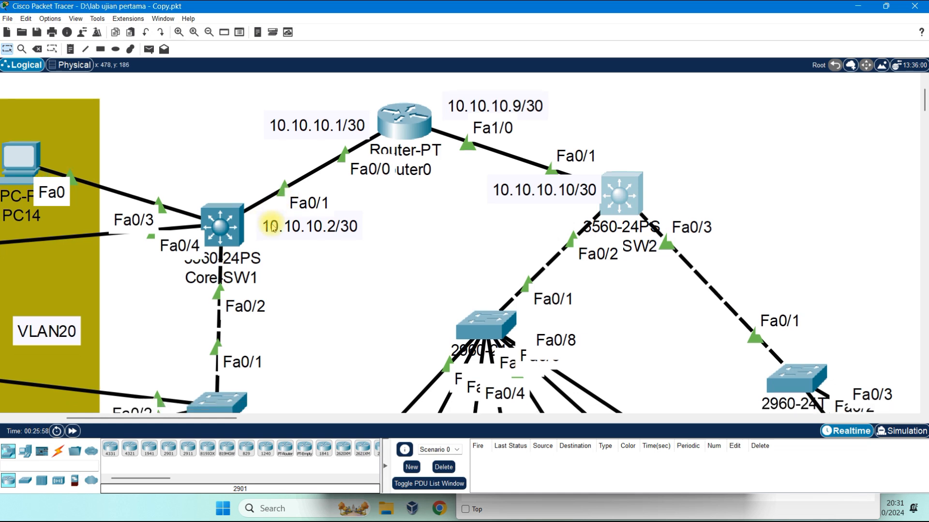
{"action": "scroll", "coordinate": [271, 230], "scroll_direction": "down", "scroll_amount": 2}
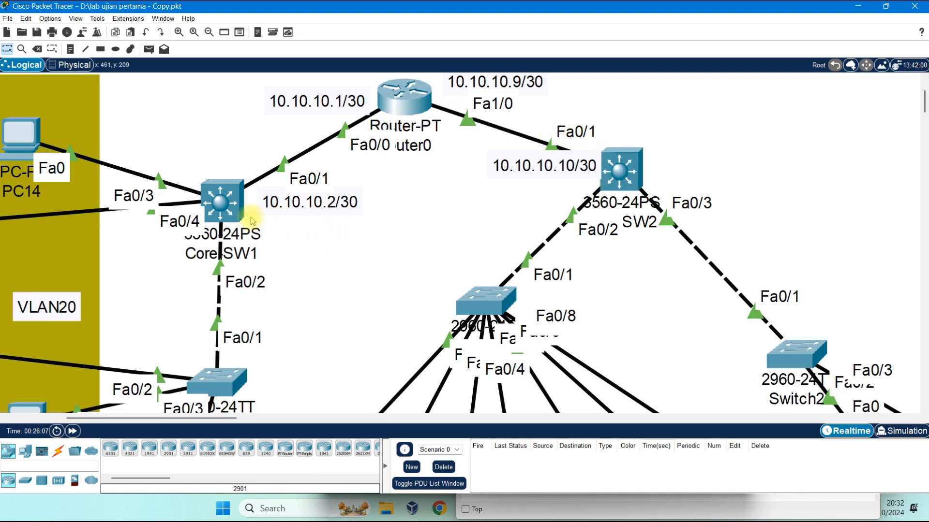
{"action": "scroll", "coordinate": [251, 221], "scroll_direction": "up", "scroll_amount": 1}
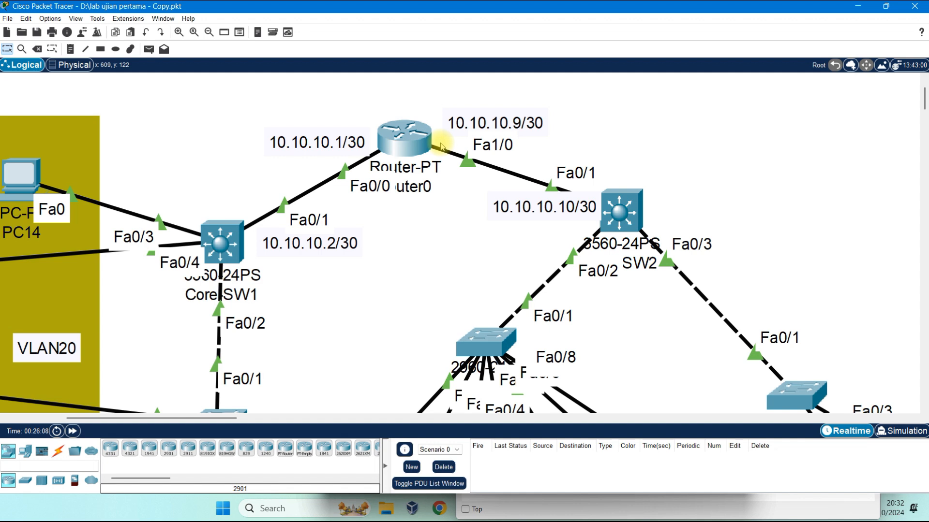
Open the Router0 command line and start OSPF routing process 1
{"action": "left_click", "coordinate": [411, 131]}
{"action": "scroll", "coordinate": [372, 258], "scroll_direction": "right", "scroll_amount": 5}
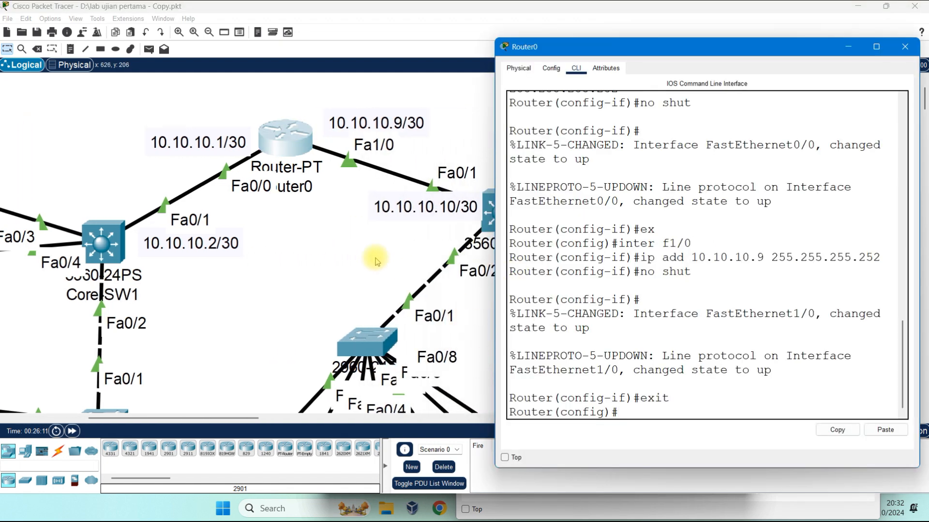
{"action": "scroll", "coordinate": [376, 261], "scroll_direction": "right", "scroll_amount": 1}
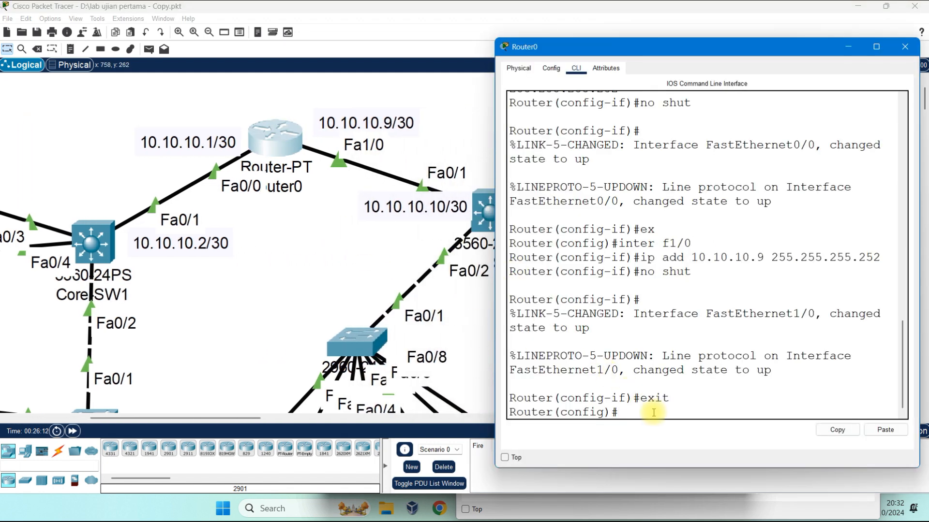
{"action": "type", "text": "rou"}
{"action": "key", "text": "Tab"}
{"action": "type", "text": "os"}
{"action": "key", "text": "Tab"}
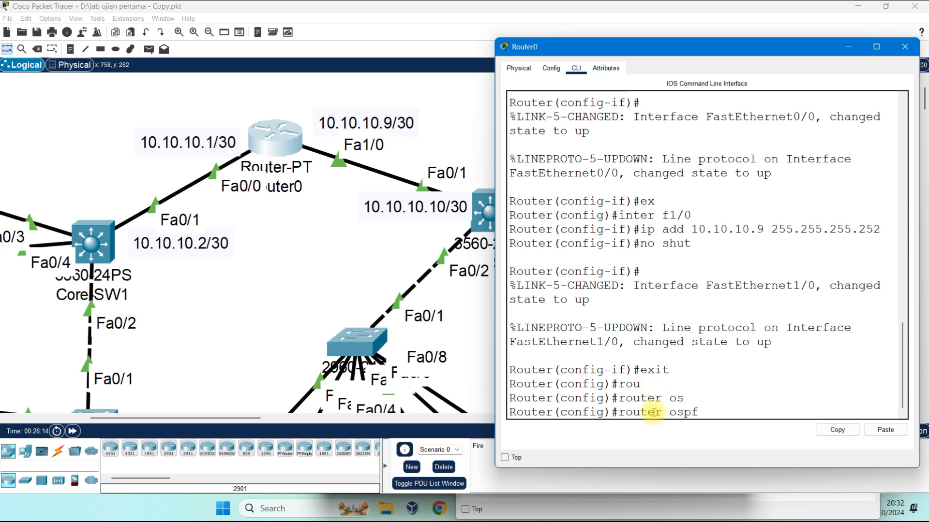
{"action": "type", "text": "1"}
{"action": "key", "text": "Return"}
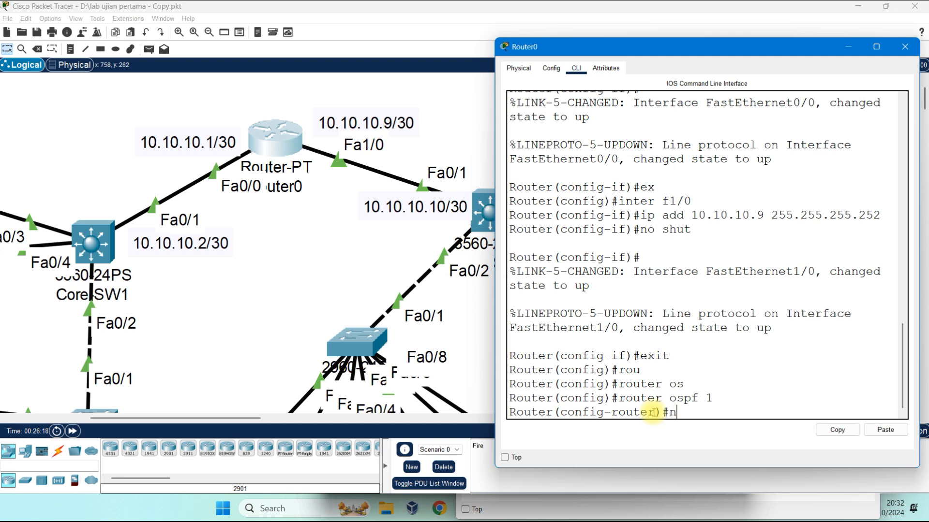
Advertise network 10.10.10.0 with wildcard mask 0.0.0.3 in OSPF area 0 on Router0
{"action": "type", "text": "net"}
{"action": "key", "text": "Tab"}
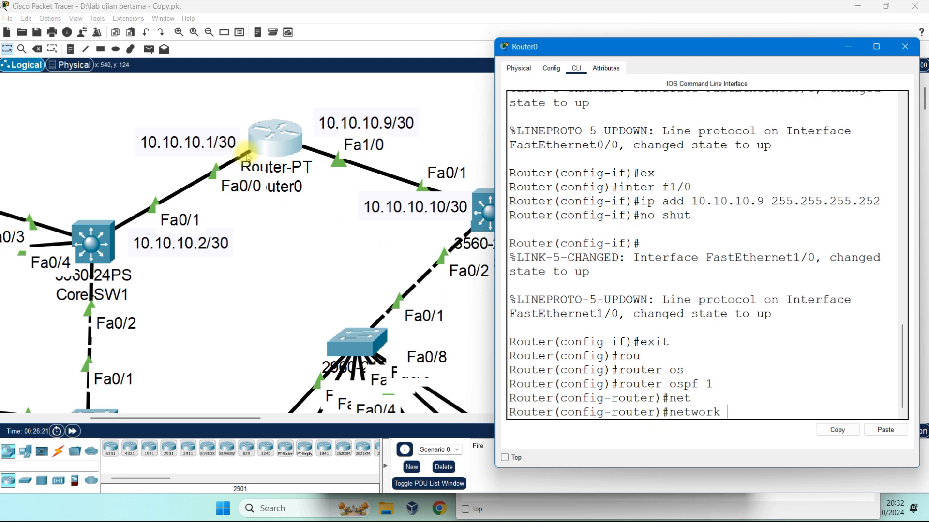
{"action": "type", "text": "10"}
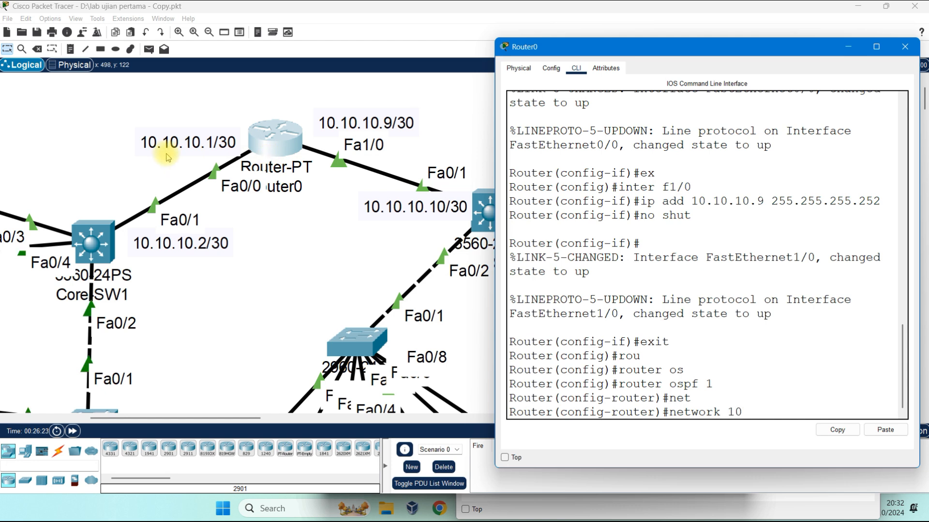
{"action": "type", "text": ".10.10.0"}
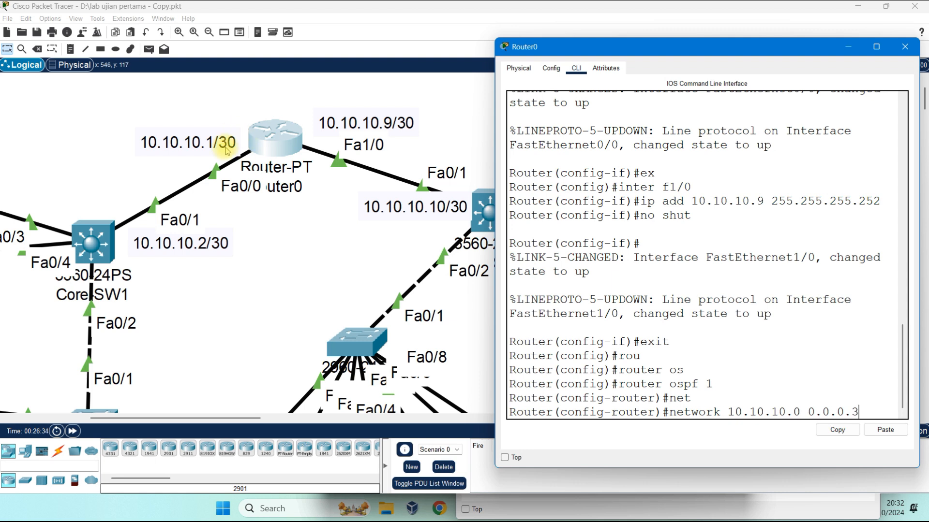
{"action": "type", "text": "rea 0"}
{"action": "key", "text": "Return"}
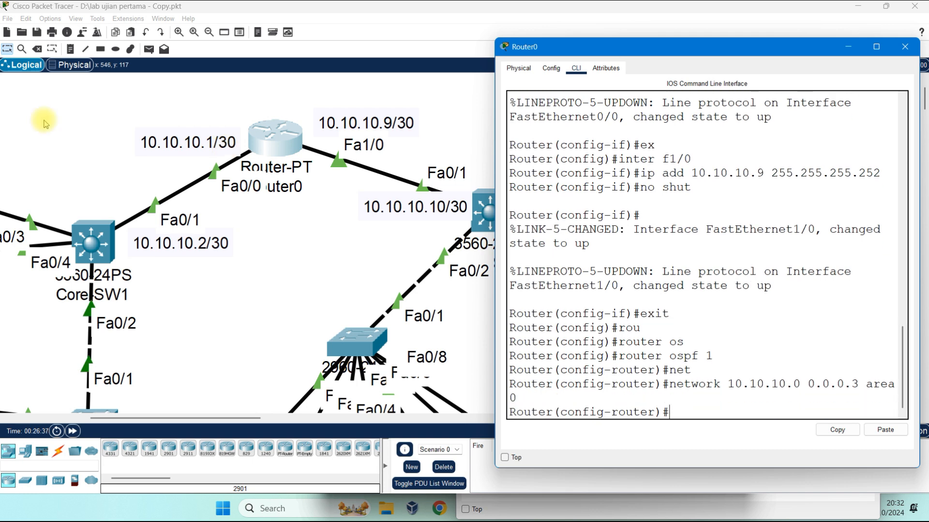
Widen Router0's window, advertise network 10.10.10.8 with wildcard mask 0.0.0.3 in OSPF area 0, and leave the OSPF configuration
{"action": "left_click_drag", "start_coordinate": [495, 141], "coordinate": [446, 148]}
{"action": "type", "text": "net"}
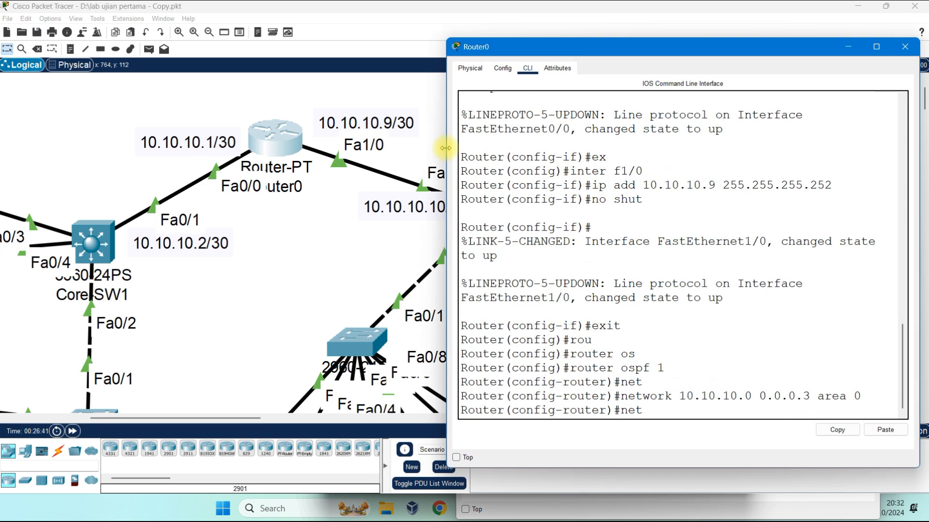
{"action": "type", "text": "work 10.10.10."}
{"action": "scroll", "coordinate": [357, 194], "scroll_direction": "right", "scroll_amount": 4}
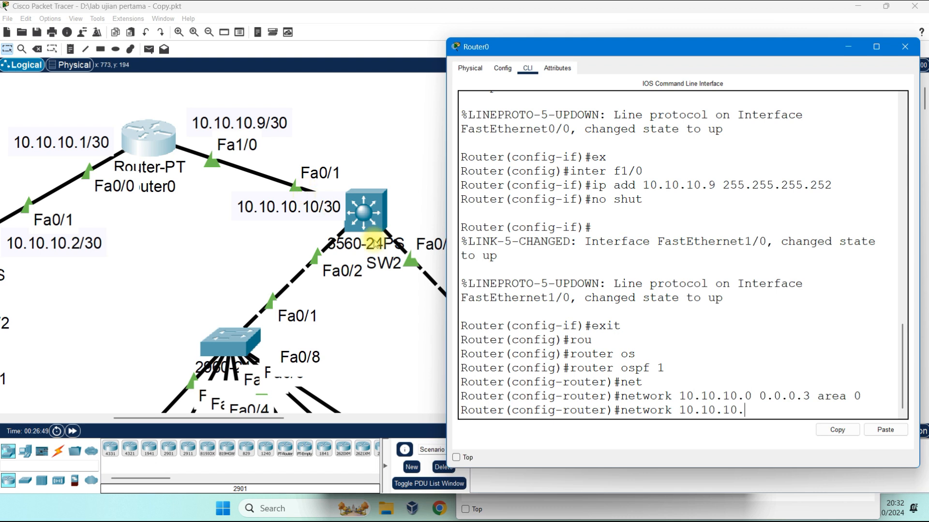
{"action": "type", "text": "0.0.0.3 area 0"}
{"action": "key", "text": "Return"}
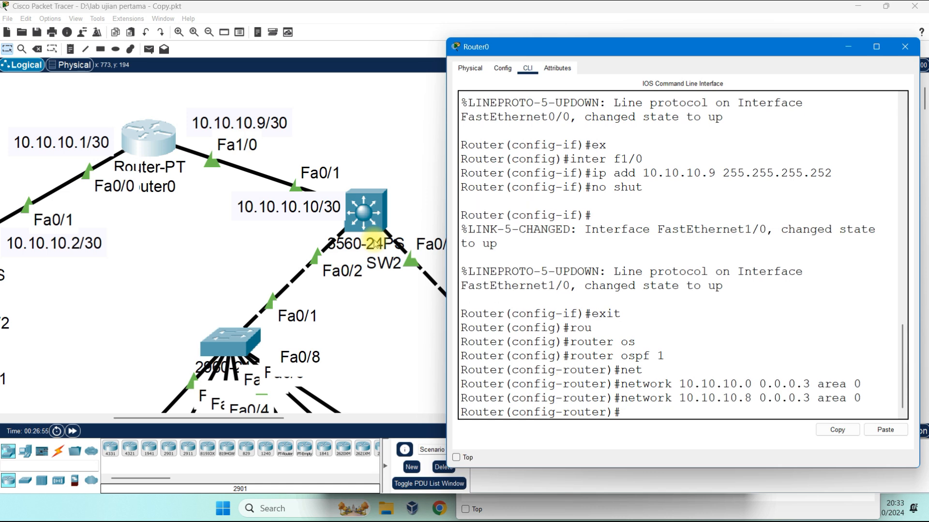
{"action": "type", "text": "exit"}
{"action": "key", "text": "Return"}
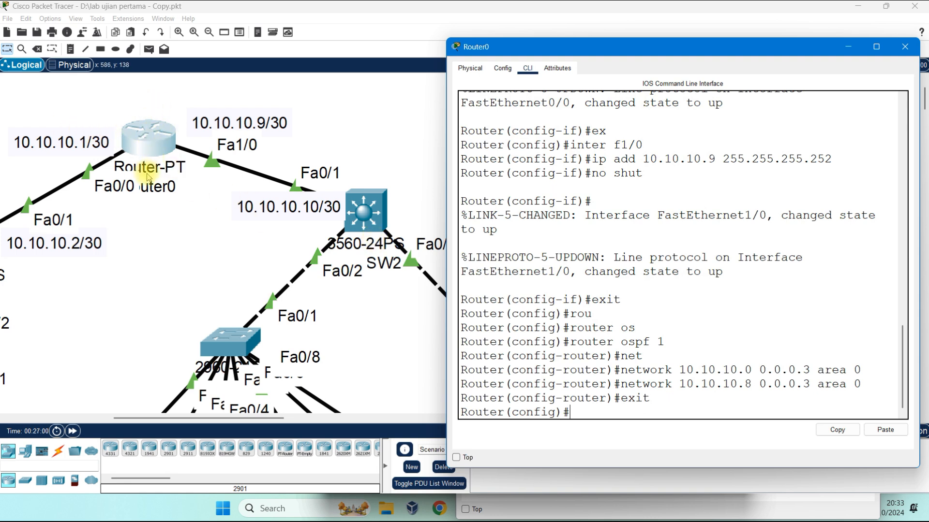
Close Router0's window and reopen the Core-SW1 command line beside the switch and its VLANs in the topology
{"action": "scroll", "coordinate": [148, 175], "scroll_direction": "left", "scroll_amount": 5}
{"action": "scroll", "coordinate": [142, 182], "scroll_direction": "down", "scroll_amount": 2}
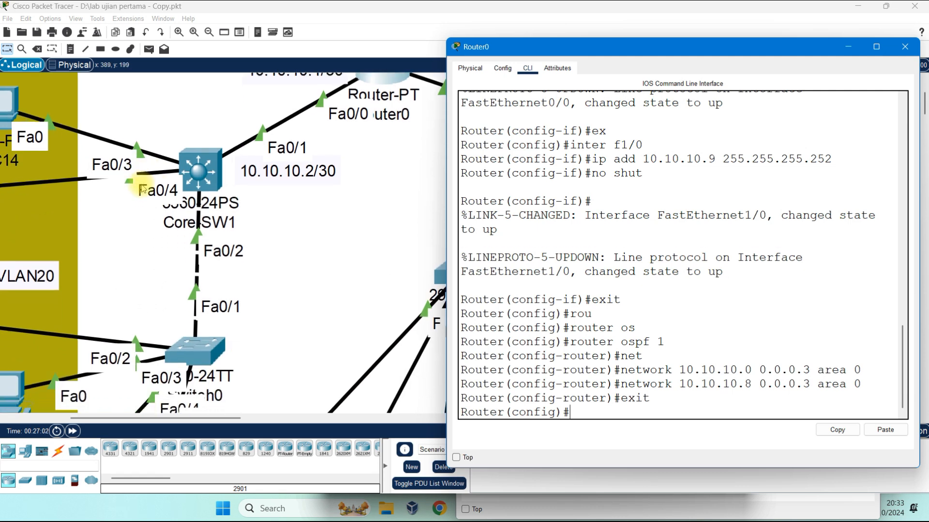
{"action": "scroll", "coordinate": [193, 183], "scroll_direction": "left", "scroll_amount": 1}
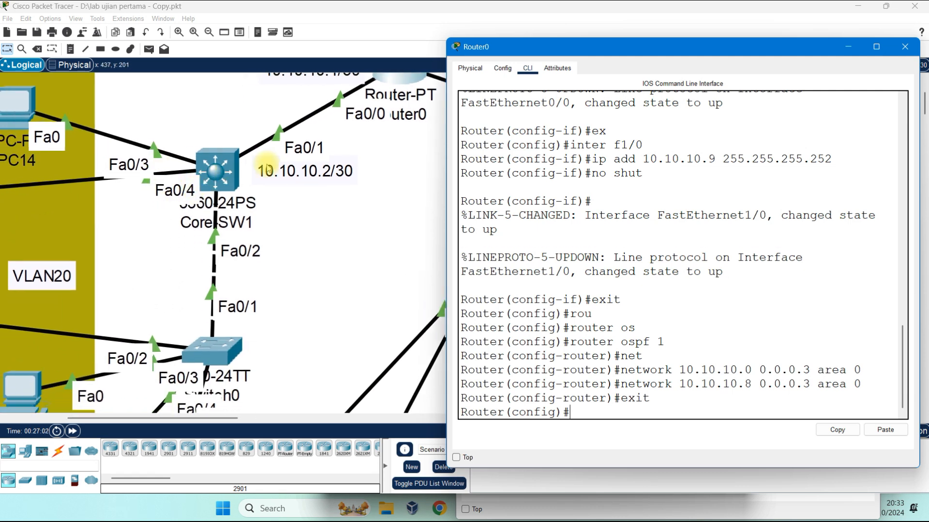
{"action": "left_click", "coordinate": [904, 47]}
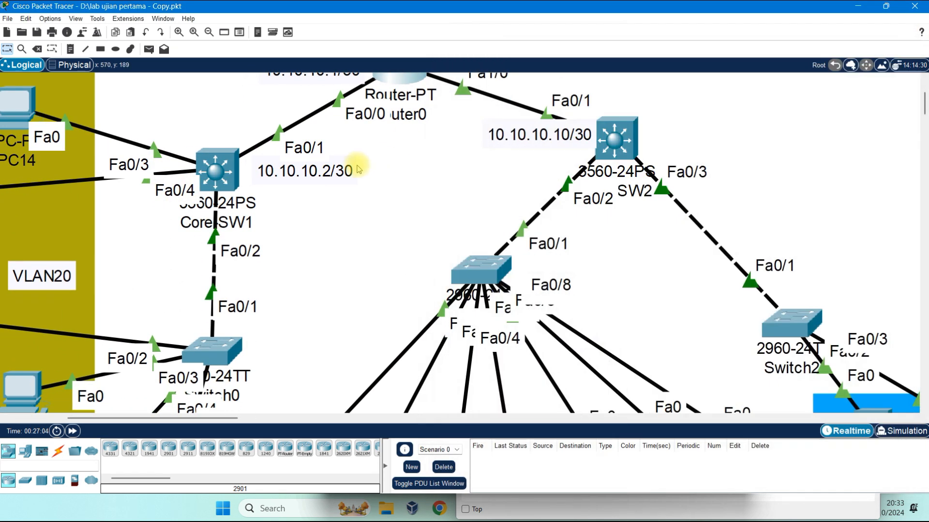
{"action": "left_click", "coordinate": [222, 176]}
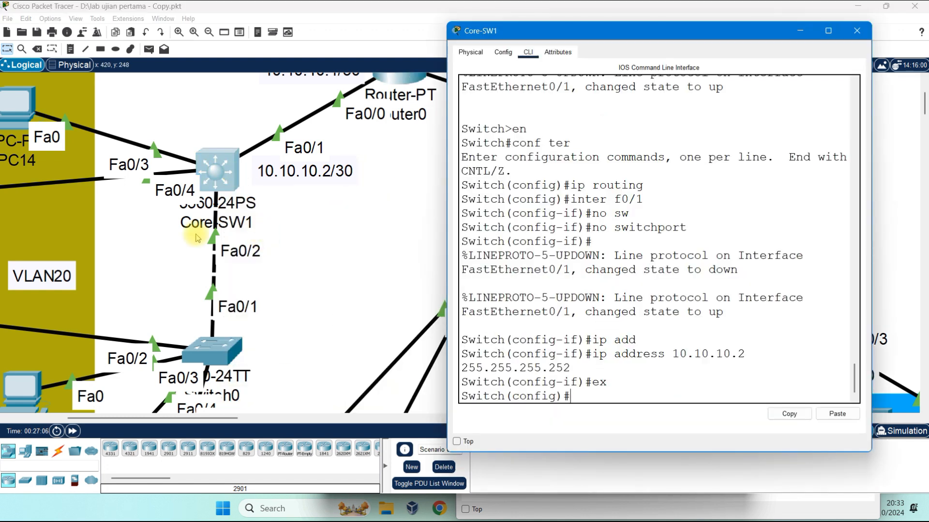
{"action": "scroll", "coordinate": [196, 237], "scroll_direction": "left", "scroll_amount": 3}
{"action": "scroll", "coordinate": [196, 237], "scroll_direction": "left", "scroll_amount": 2}
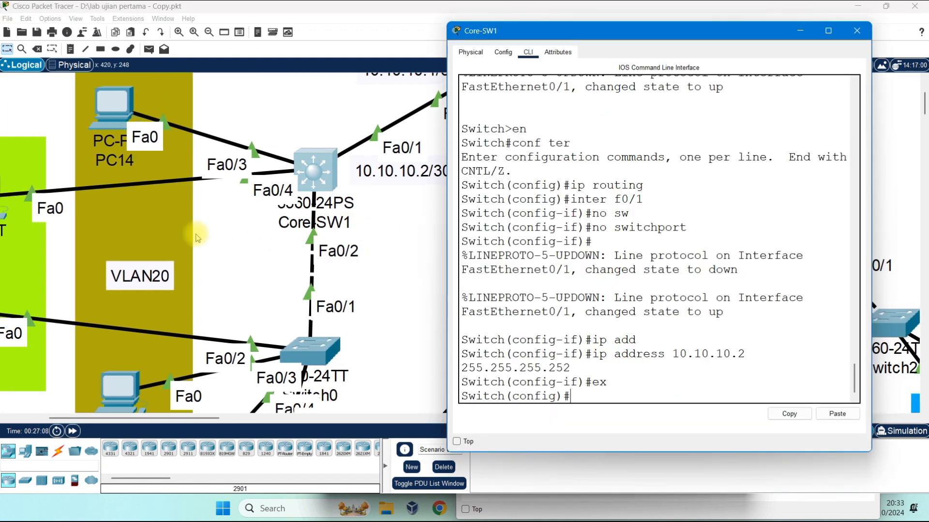